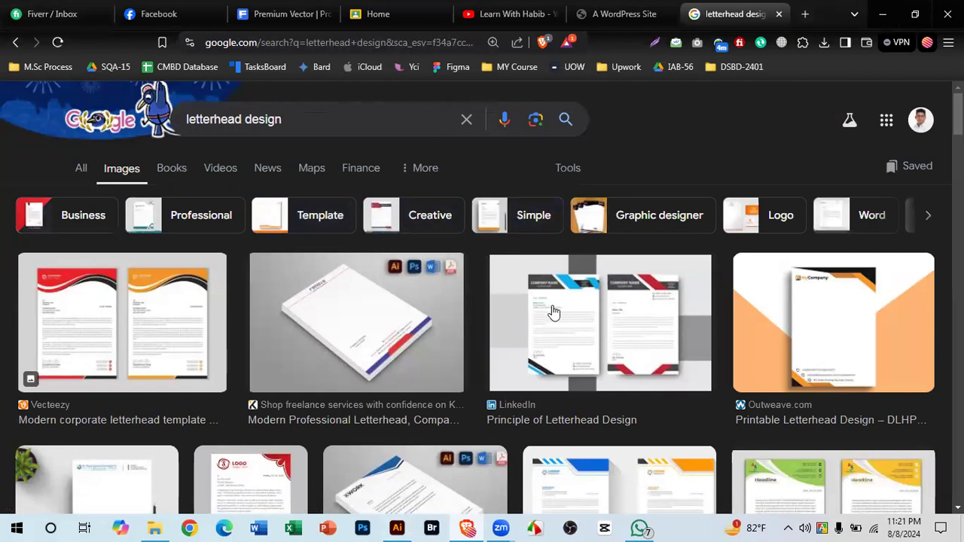
Step: Browse the image search results for letterhead design examples
scroll(556, 312, "down", 2)
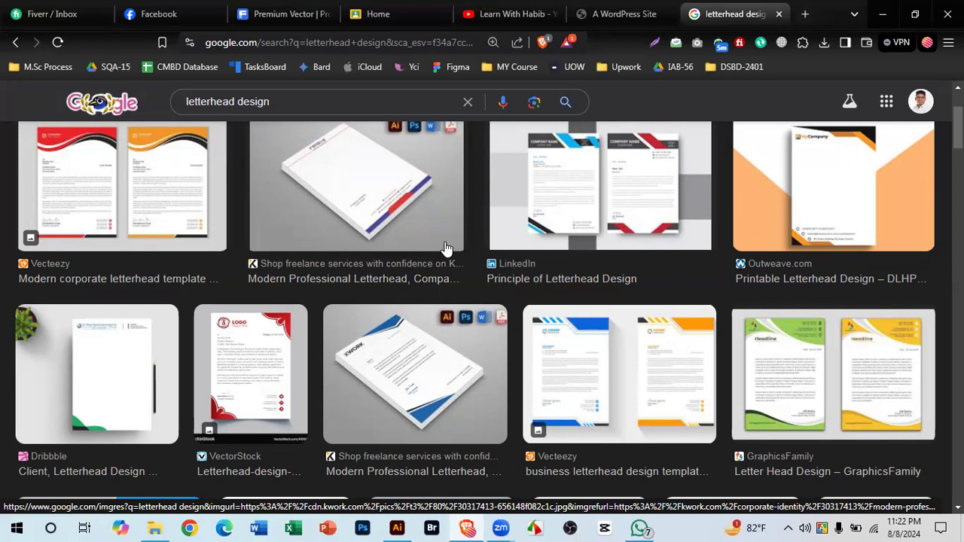
scroll(587, 251, "down", 4)
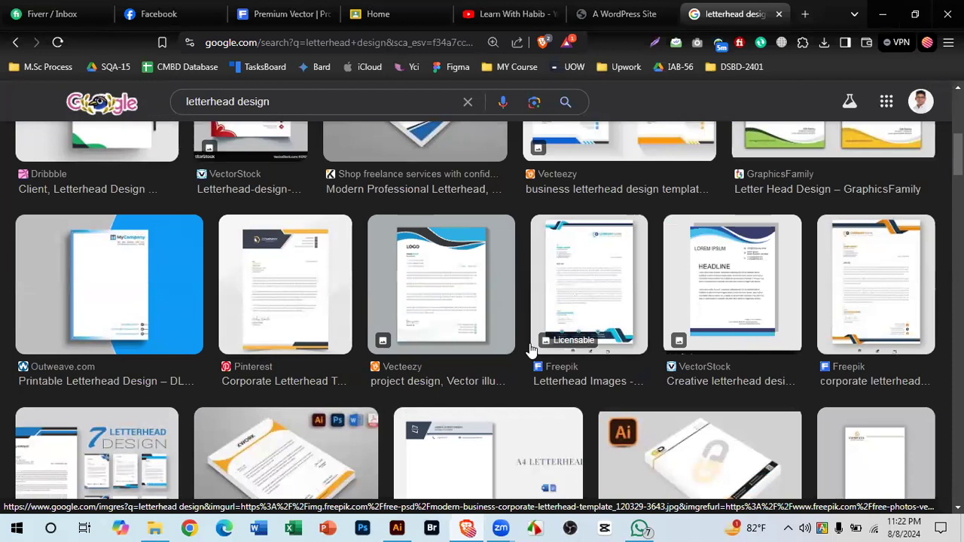
scroll(252, 401, "down", 3)
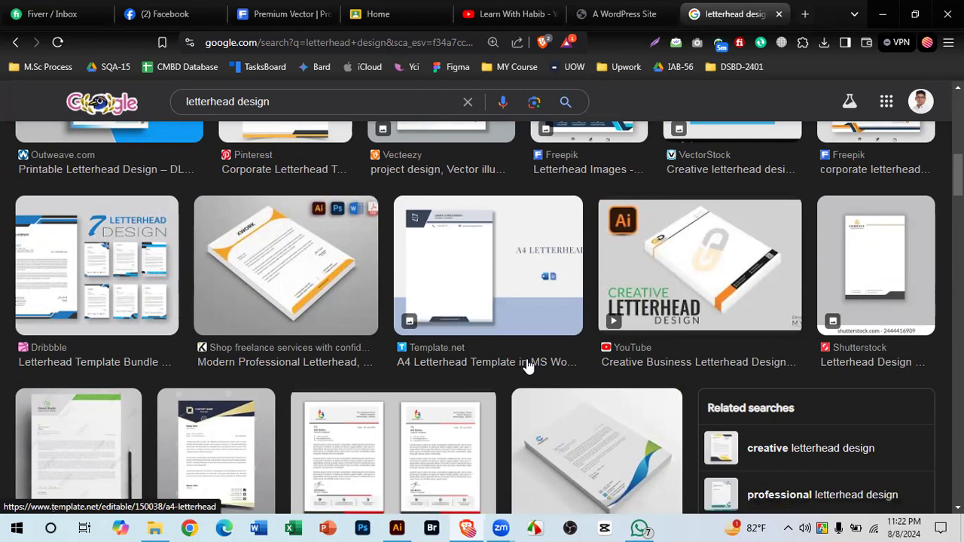
Step: Switch to Illustrator and move all the invoice artwork off the artboard onto the canvas beside it, leaving the page and its margins blank
left_click(399, 528)
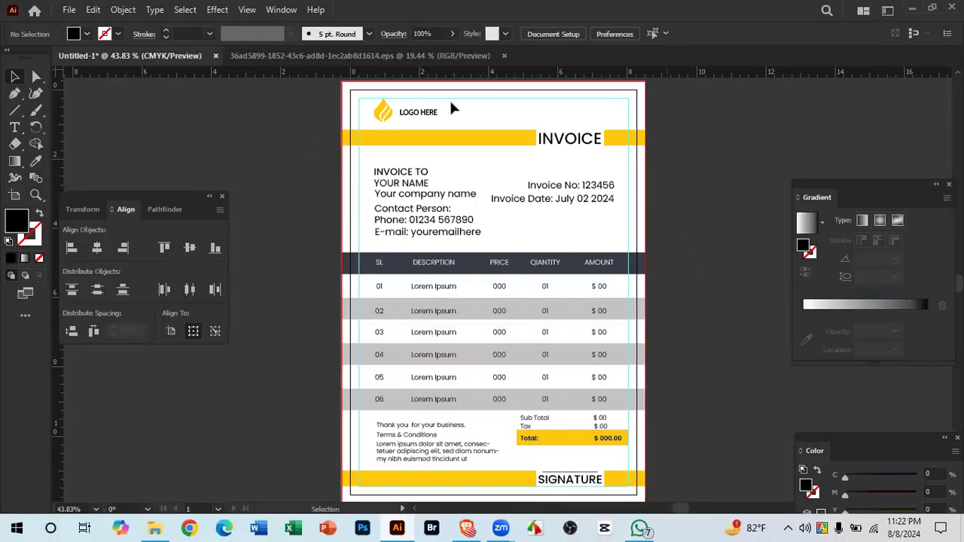
left_click_drag(381, 114, 625, 490)
left_click_drag(613, 457, 679, 461)
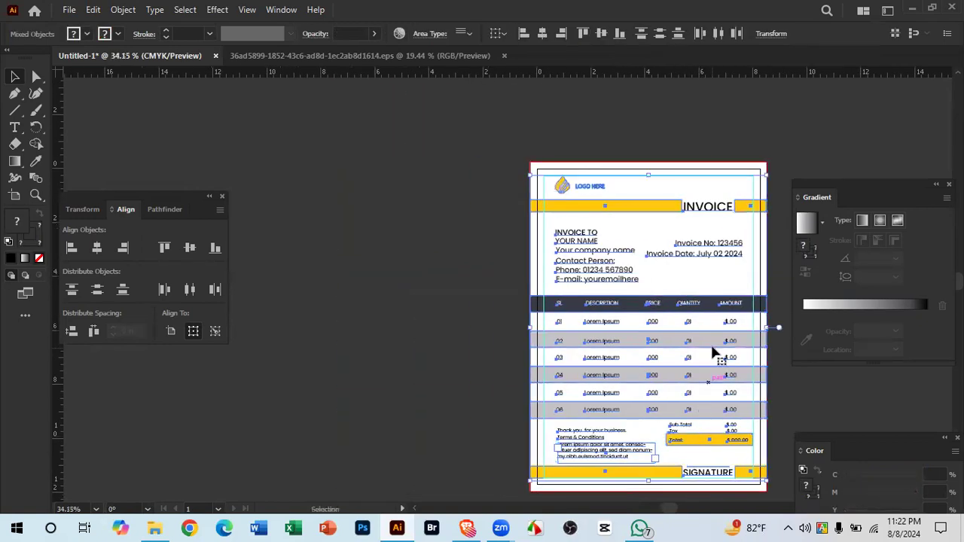
left_click_drag(546, 346, 194, 327)
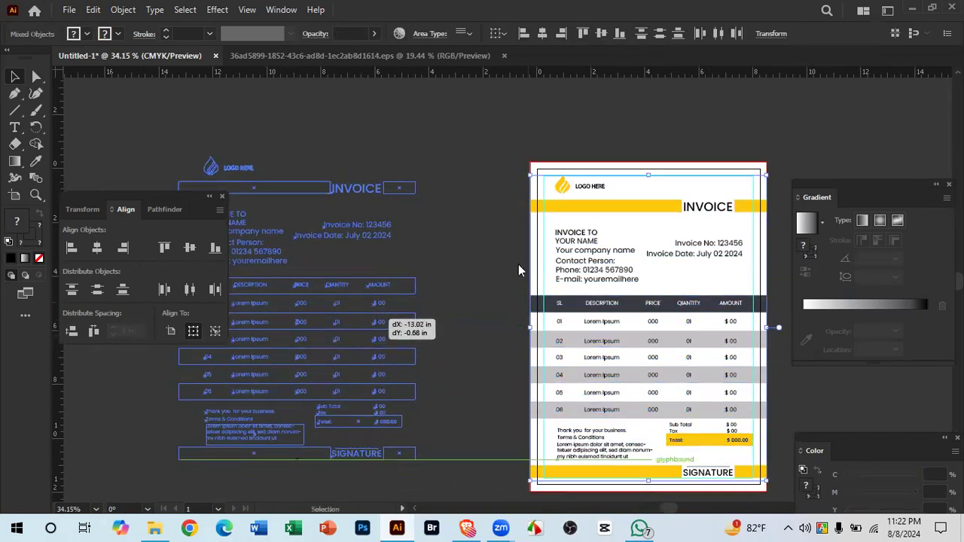
left_click(527, 245)
left_click_drag(673, 308, 489, 264)
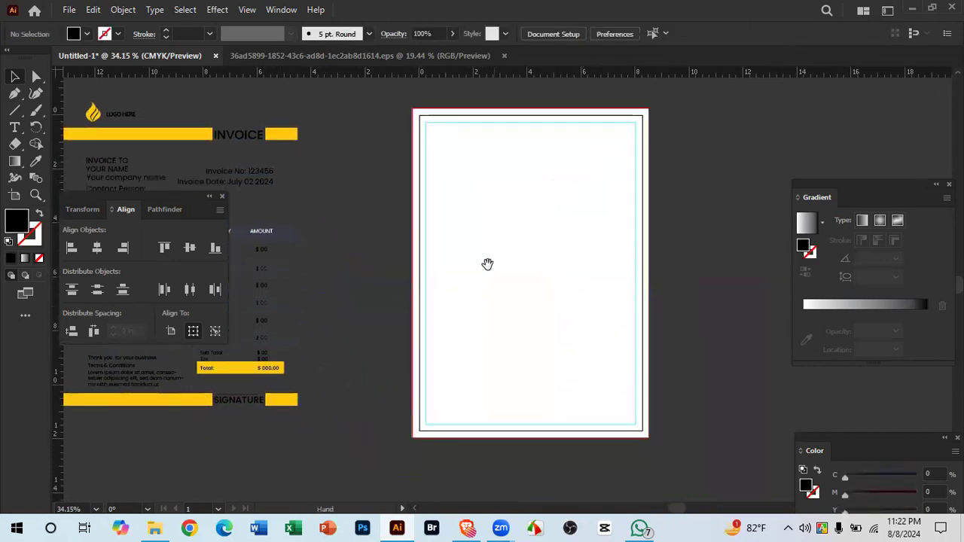
left_click_drag(598, 205, 586, 252)
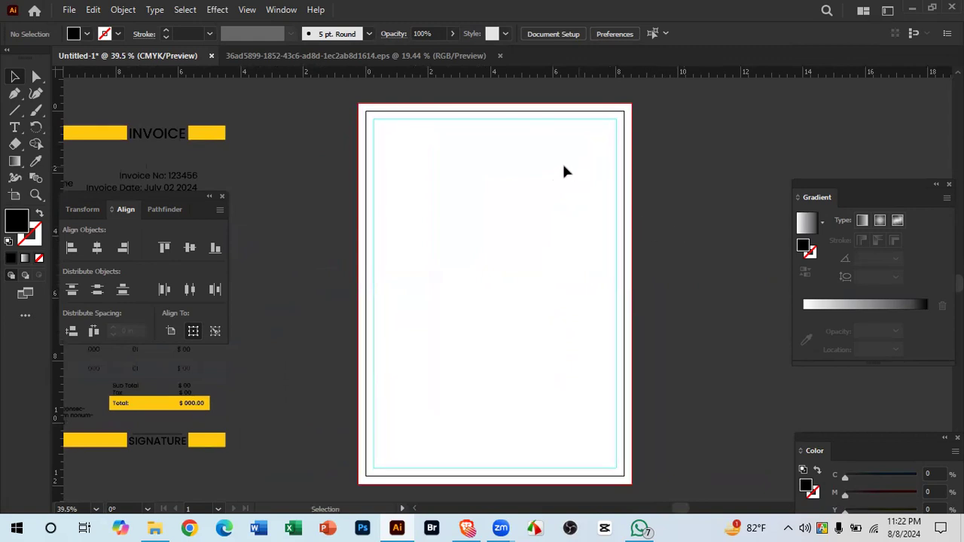
left_click_drag(326, 98, 545, 279)
Step: In the reference letterhead EPS document, ungroup the grey background and the curved page shadows
left_click(285, 56)
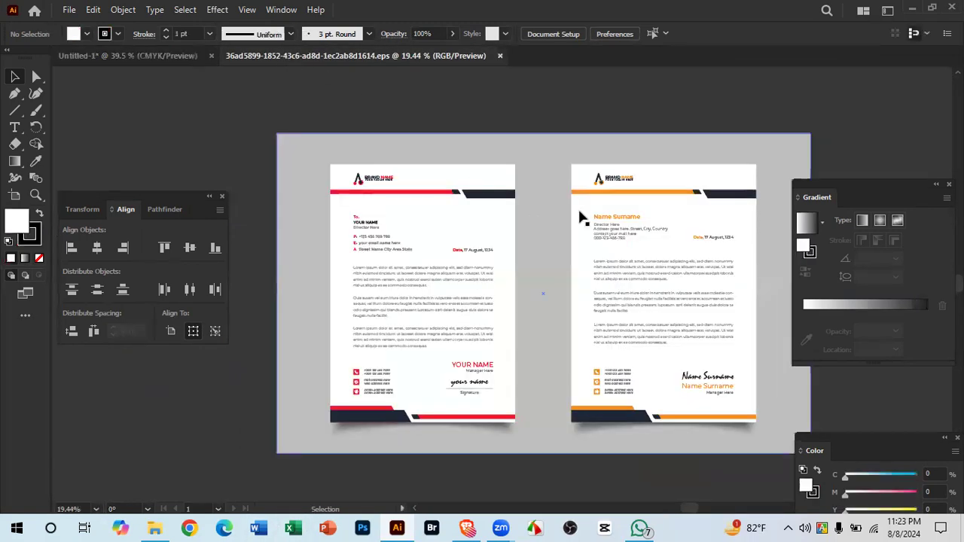
left_click(536, 157)
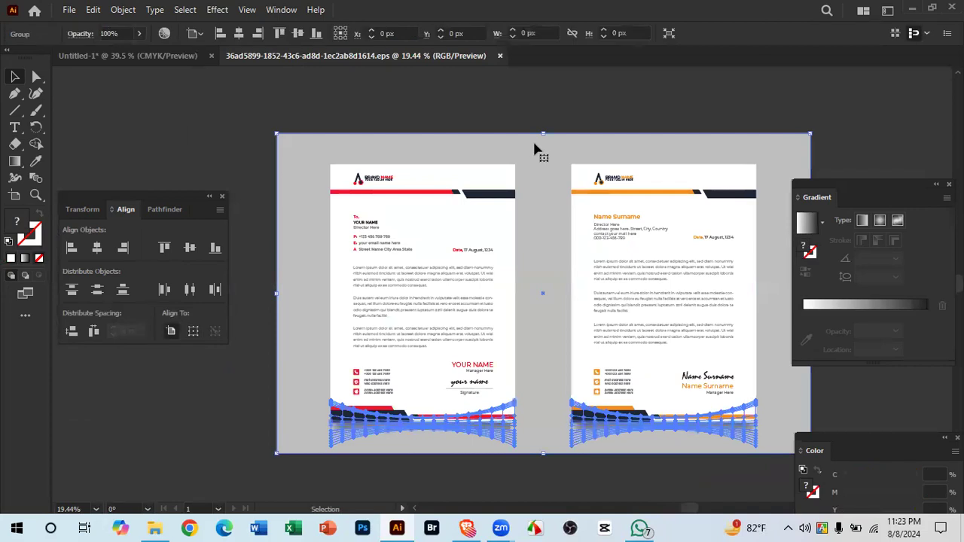
right_click(564, 345)
left_click(616, 211)
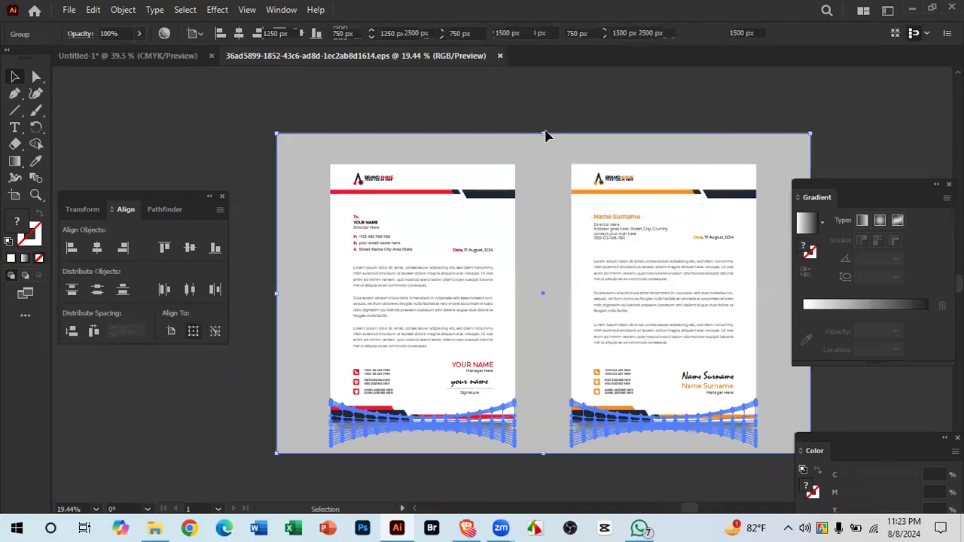
left_click(550, 121)
left_click(549, 319)
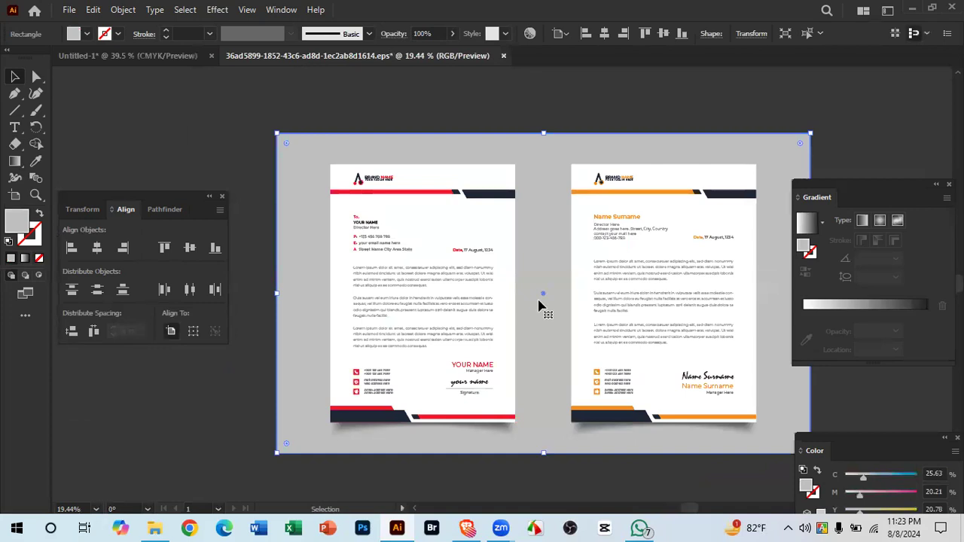
key("Delete")
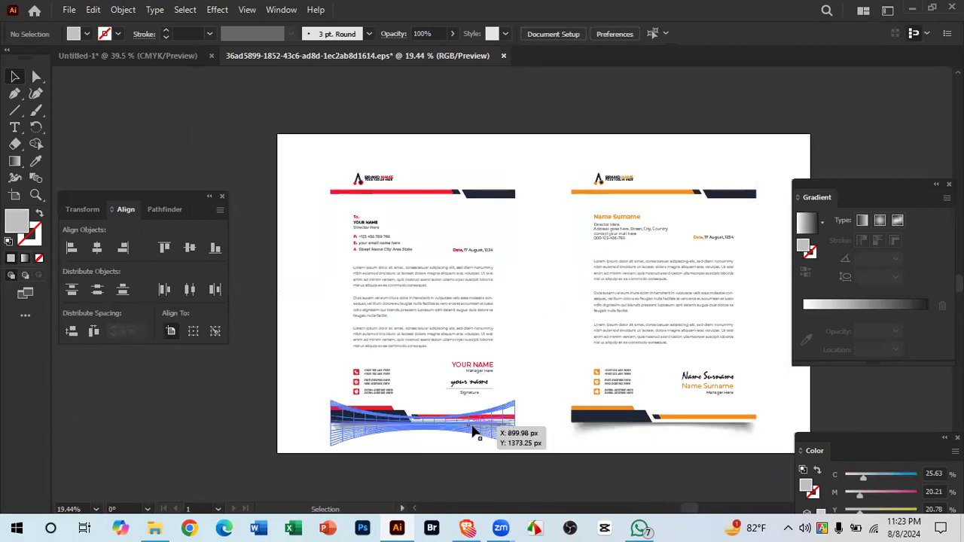
left_click(503, 431)
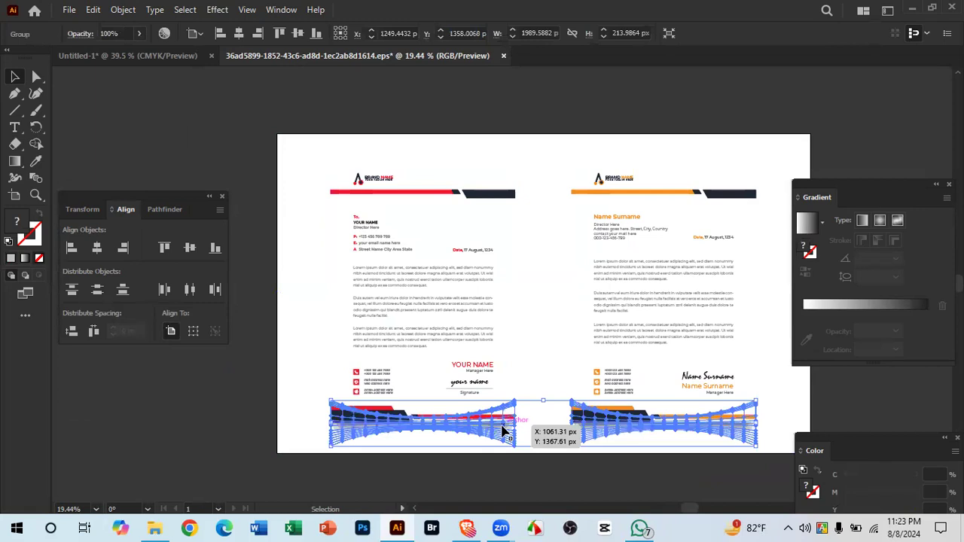
key("ctrl+z")
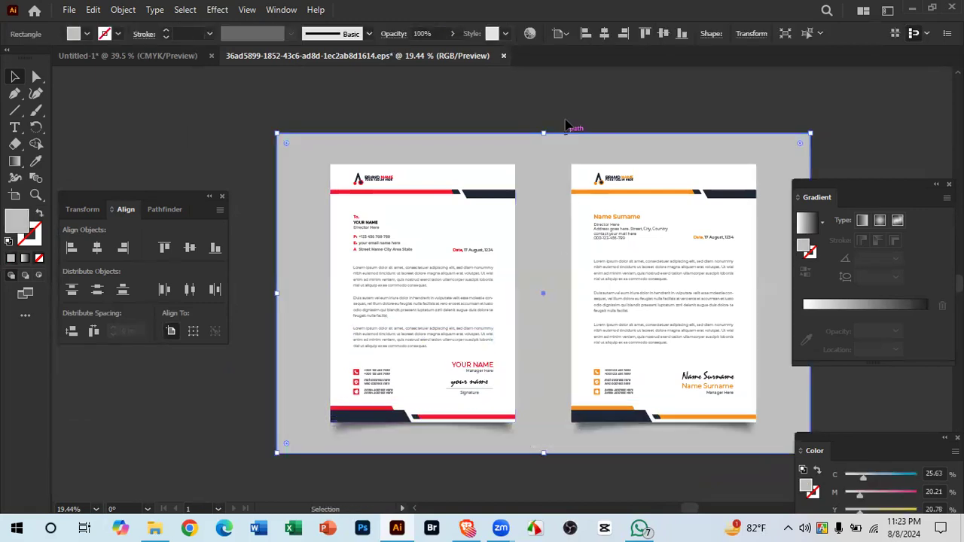
Step: Delete the curved shadows beneath both letterheads, keeping the grey background
left_click(571, 108)
left_click_drag(817, 147, 816, 145)
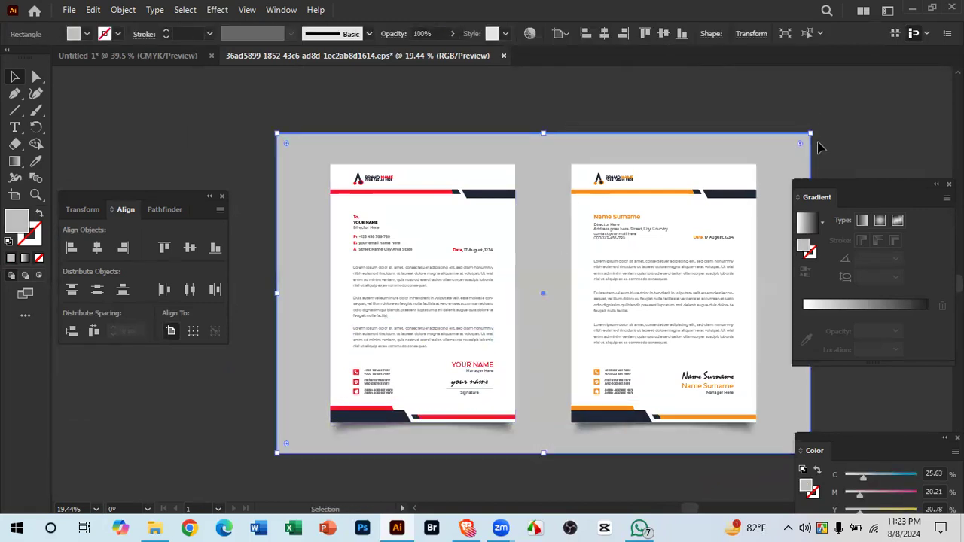
key("ctrl+shift+a")
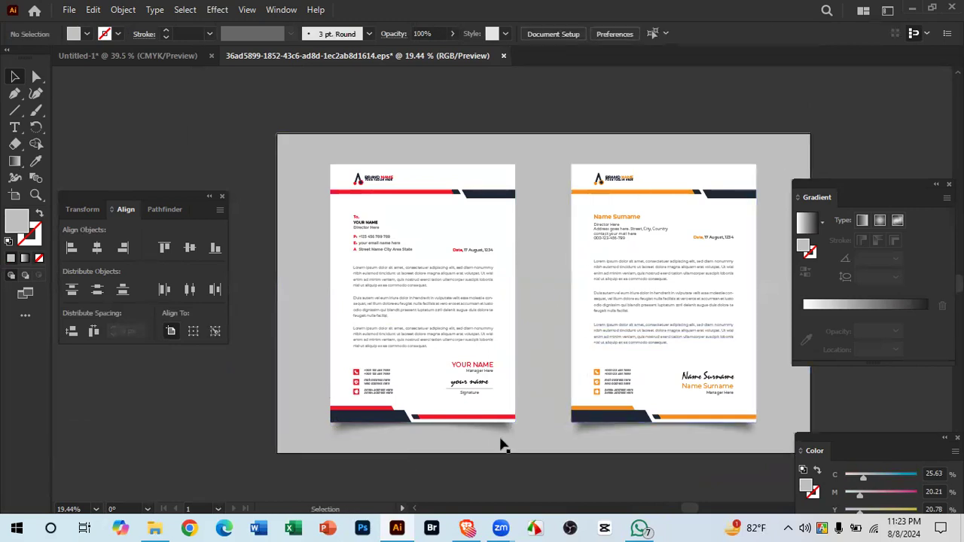
scroll(441, 451, "up", 3)
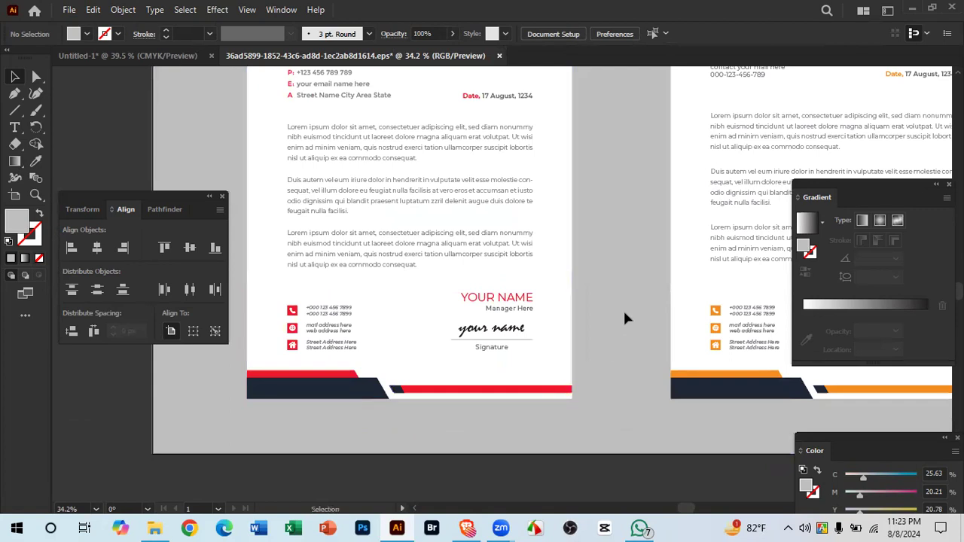
scroll(441, 294, "down", 3)
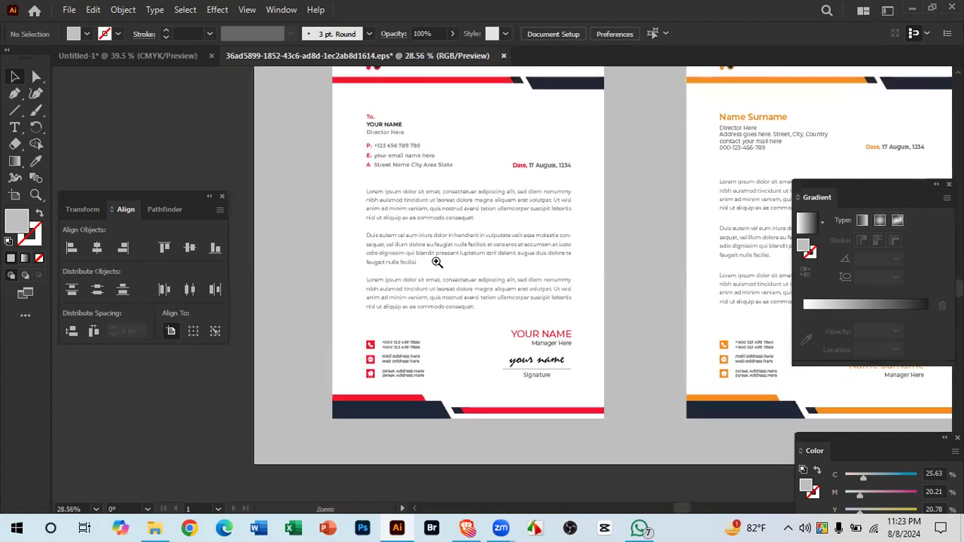
scroll(442, 262, "down", 1)
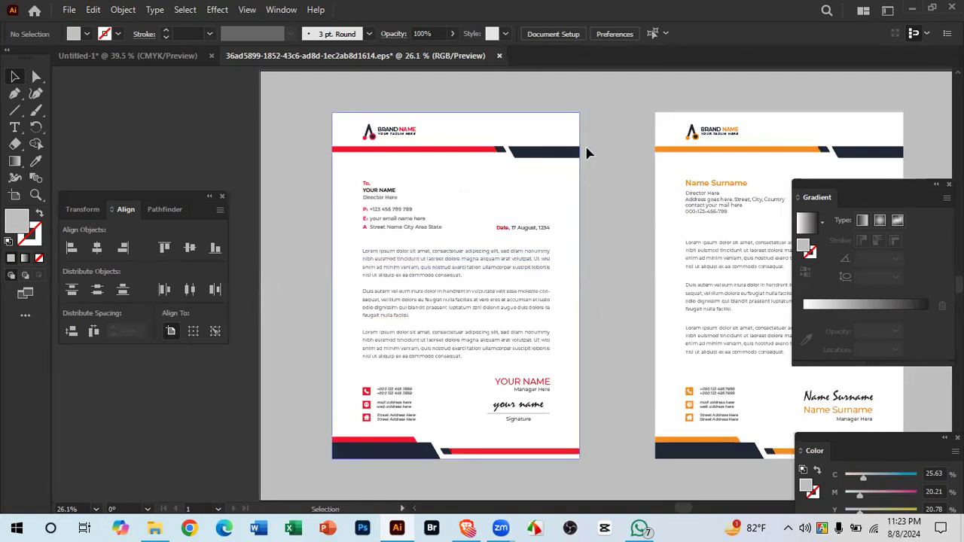
left_click_drag(572, 92, 671, 142)
key("a")
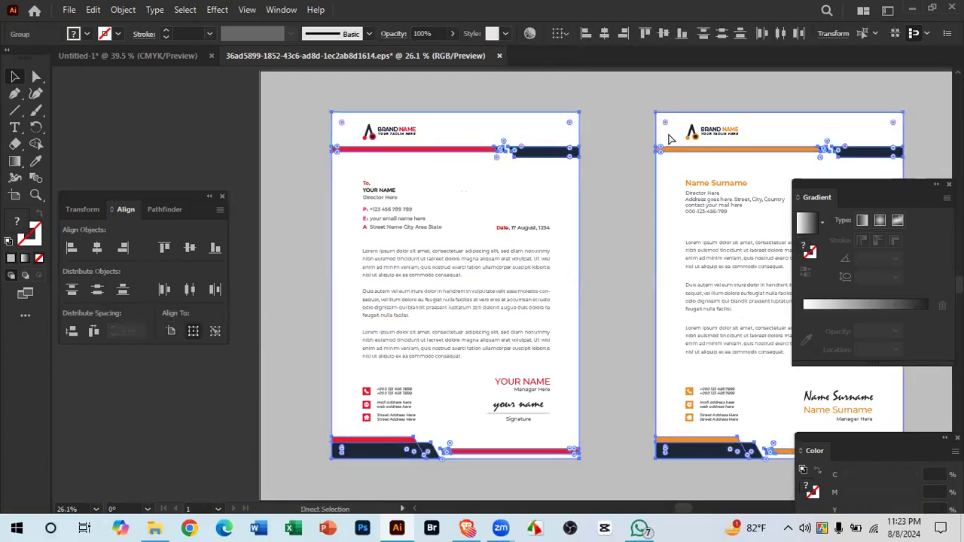
key("v")
key("ctrl+shift+a")
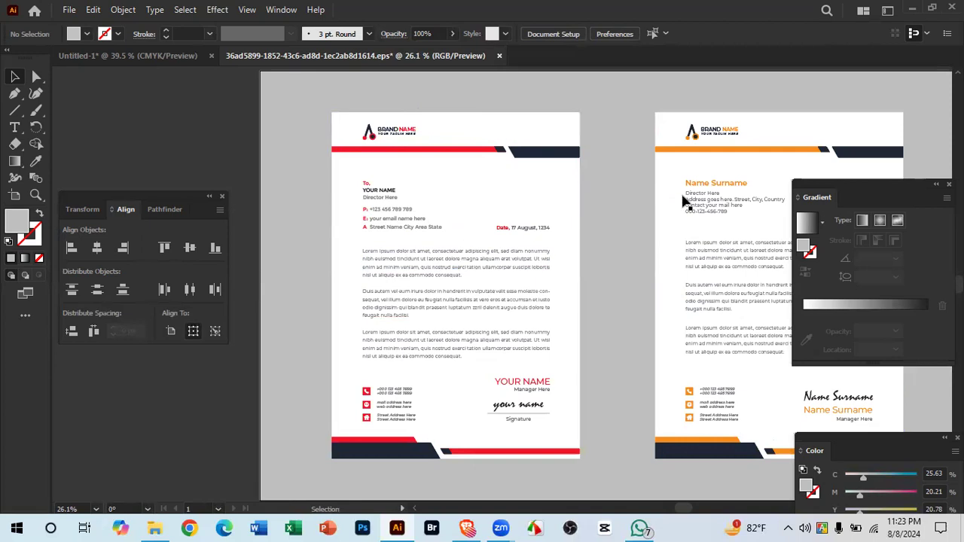
Step: Lock the grey background rectangle behind the two reference letterheads
scroll(498, 195, "down", 1)
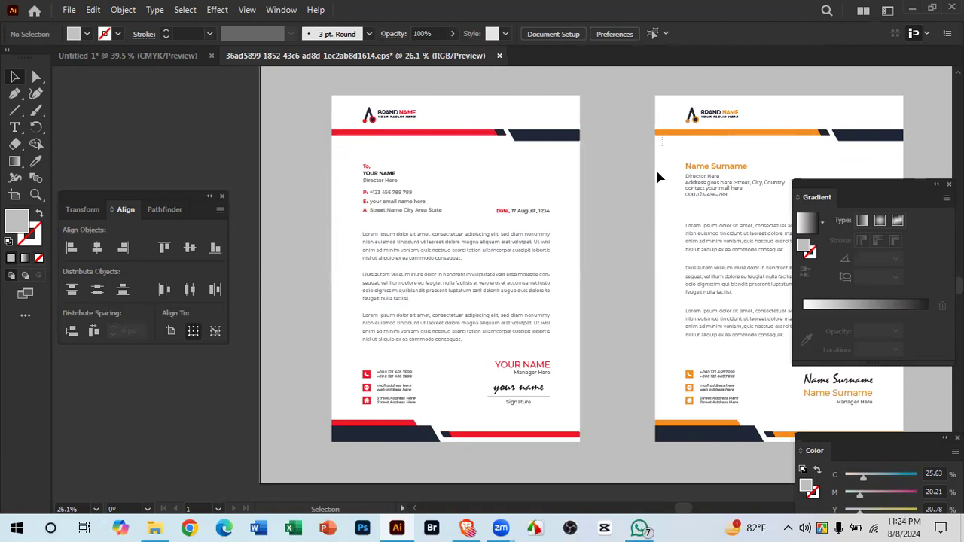
key("ctrl+a")
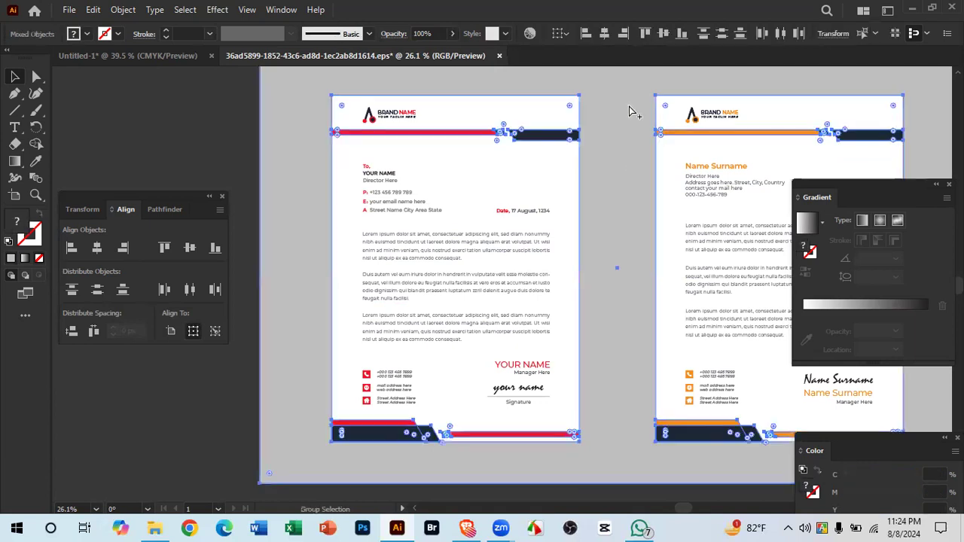
key("ctrl+shift+a")
left_click(286, 154)
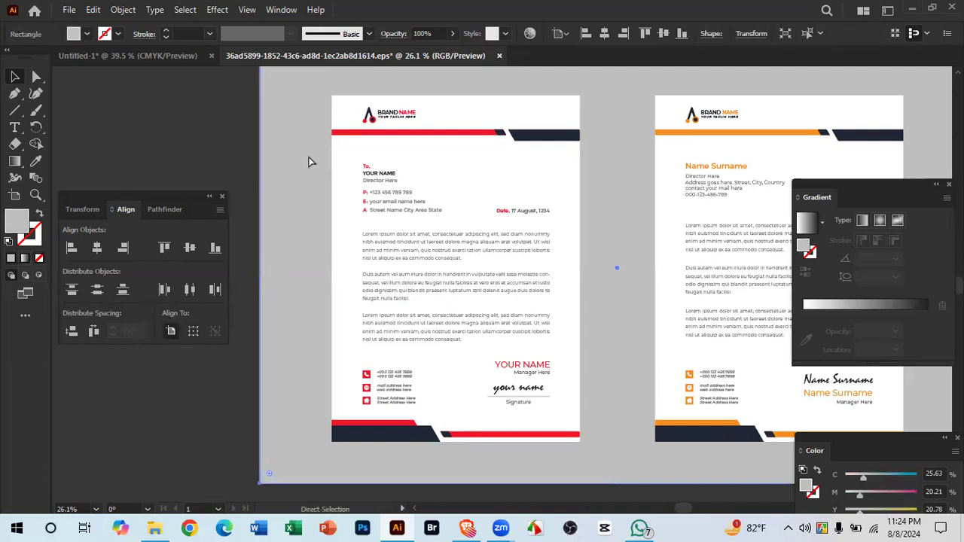
key("ctrl+2")
Step: Select the red letterhead's shape group and examine the slanted bars in its header
left_click_drag(487, 123, 672, 188)
left_click_drag(540, 192, 613, 196)
left_click(566, 168)
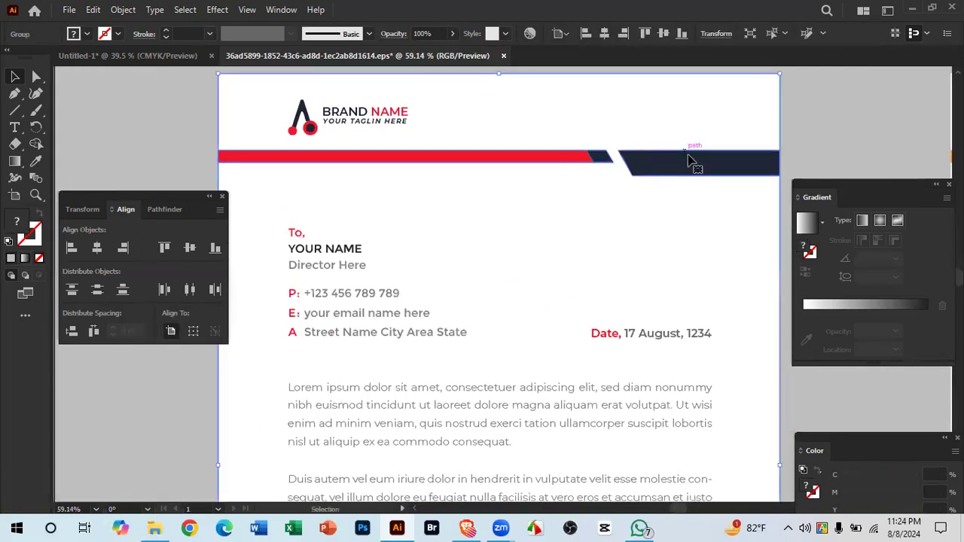
left_click_drag(682, 186, 465, 161)
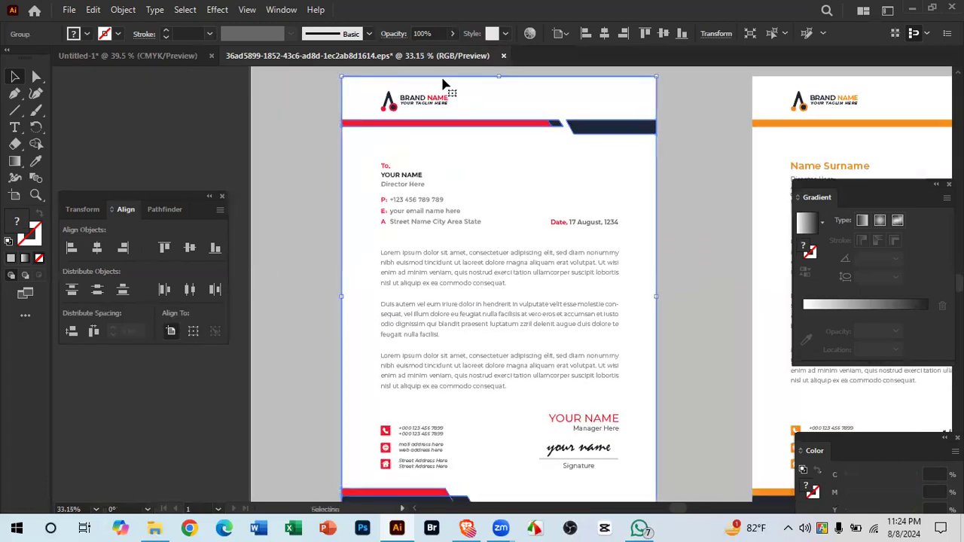
Step: In the Untitled-1 document, draw a thin black rectangle near the page top, from the left bleed edge across about two thirds of the page
left_click(158, 55)
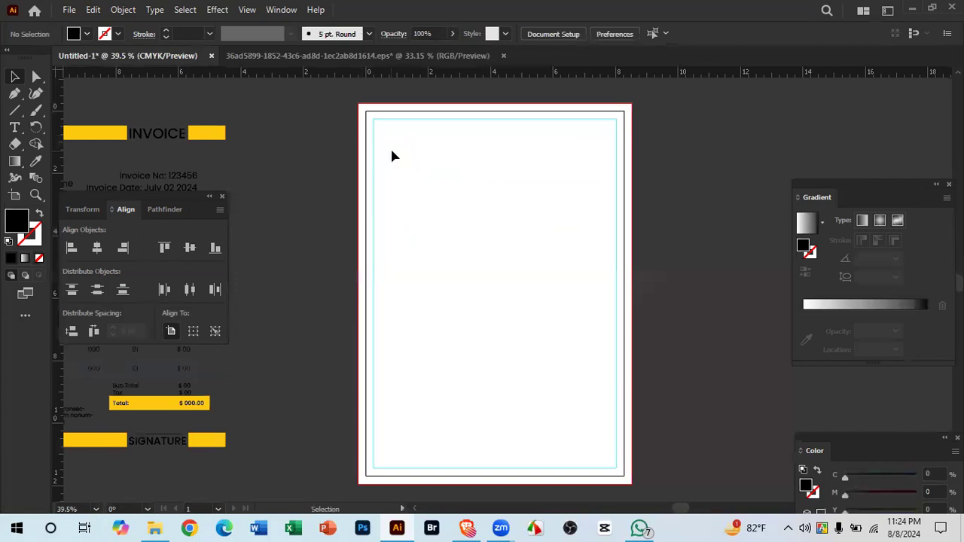
left_click_drag(596, 140, 603, 143)
left_click_drag(566, 179, 549, 196)
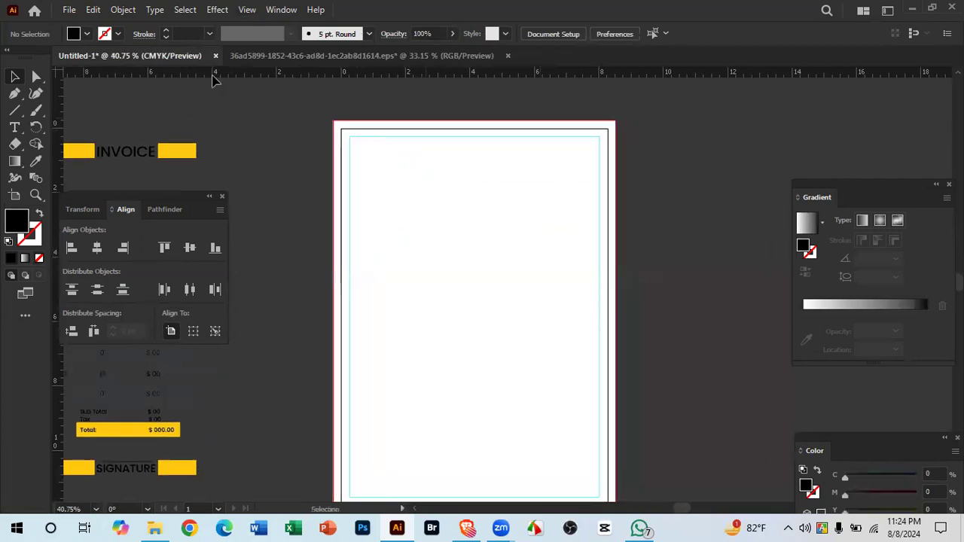
left_click(14, 110)
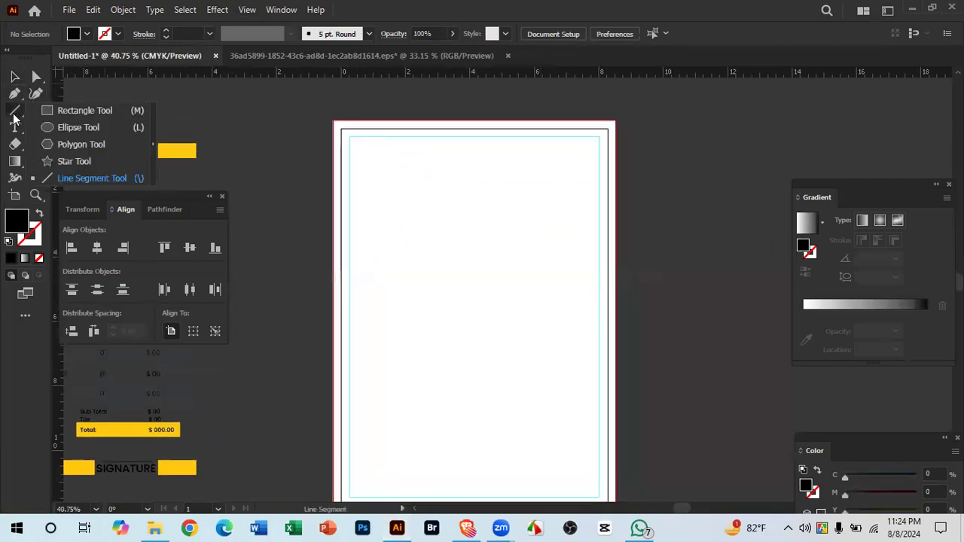
left_click(97, 112)
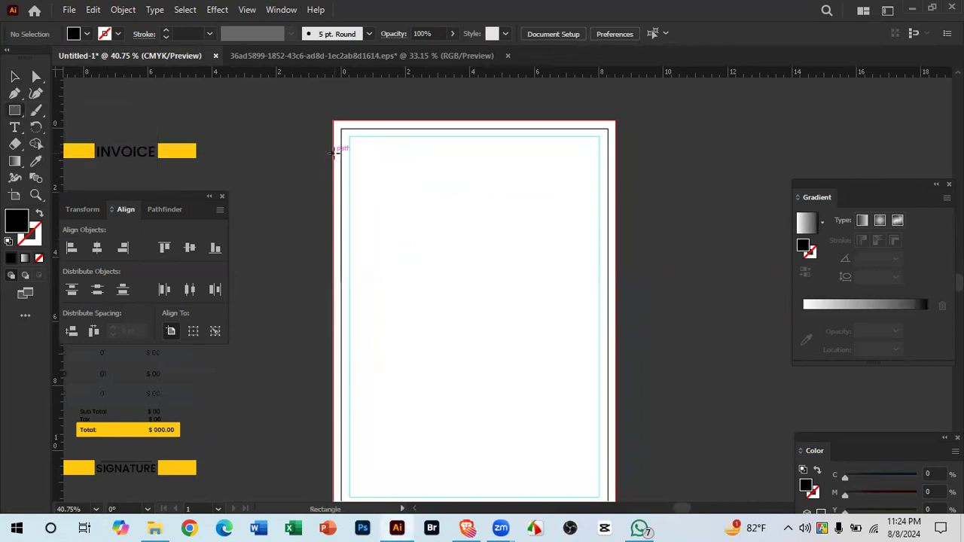
left_click_drag(334, 165, 528, 173)
Step: Slant the black header bar's right end by moving its upper-right corner point inward
scroll(613, 211, "up", 5)
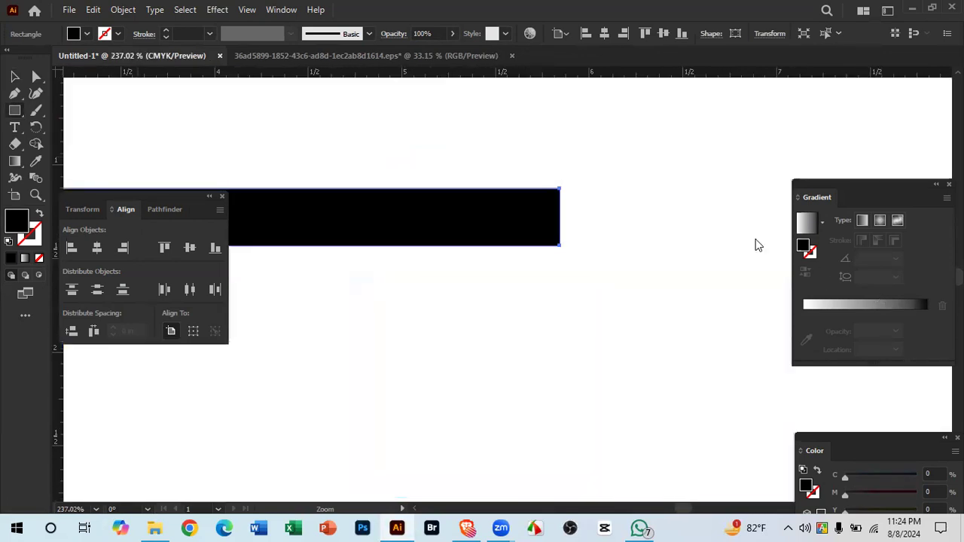
scroll(617, 189, "left", 3)
left_click(38, 77)
left_click_drag(675, 175, 640, 175)
left_click(656, 314)
left_click(656, 315, "ctrl+alt")
left_click_drag(344, 271, 316, 270)
left_click_drag(543, 327, 415, 276)
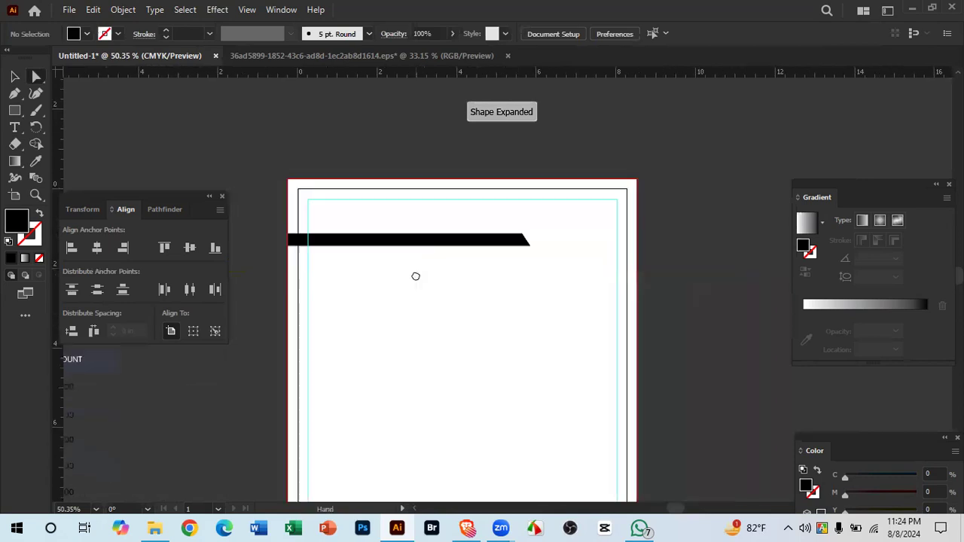
Step: Return to the reference letterhead document and examine the small navy piece and wide navy bar in its header
left_click_drag(514, 239, 592, 260)
left_click(260, 57)
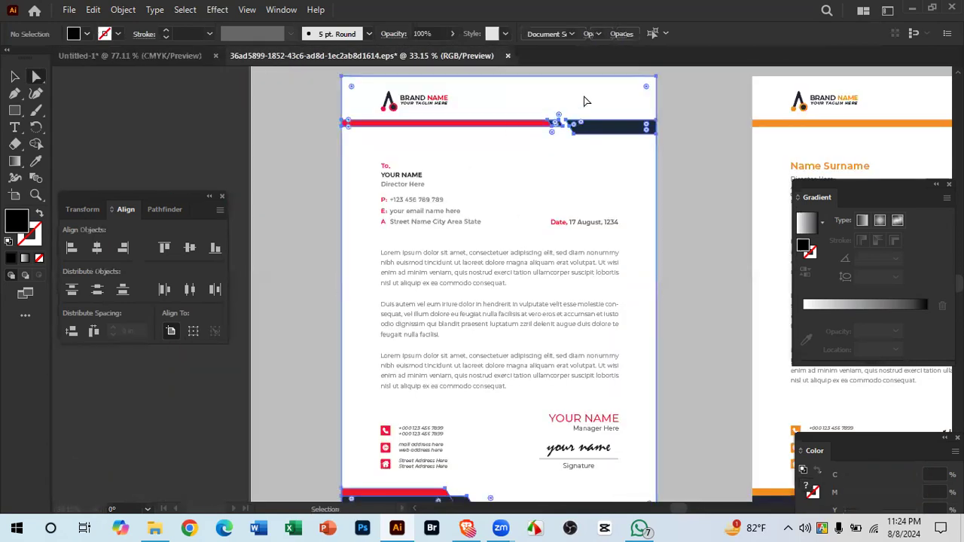
left_click_drag(556, 124, 822, 283)
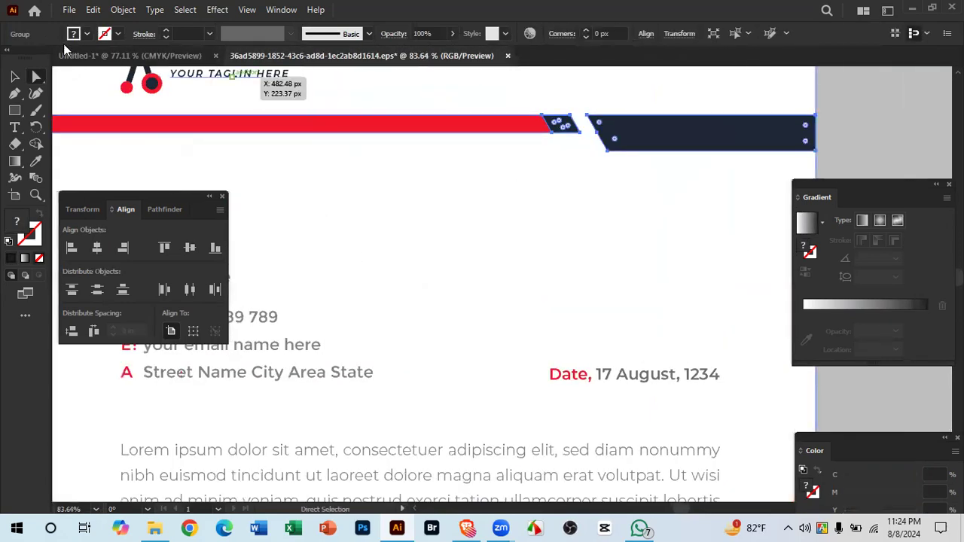
Step: Ungroup the red letterhead's shape group in the reference document, undoing a trial move of it first
left_click(15, 76)
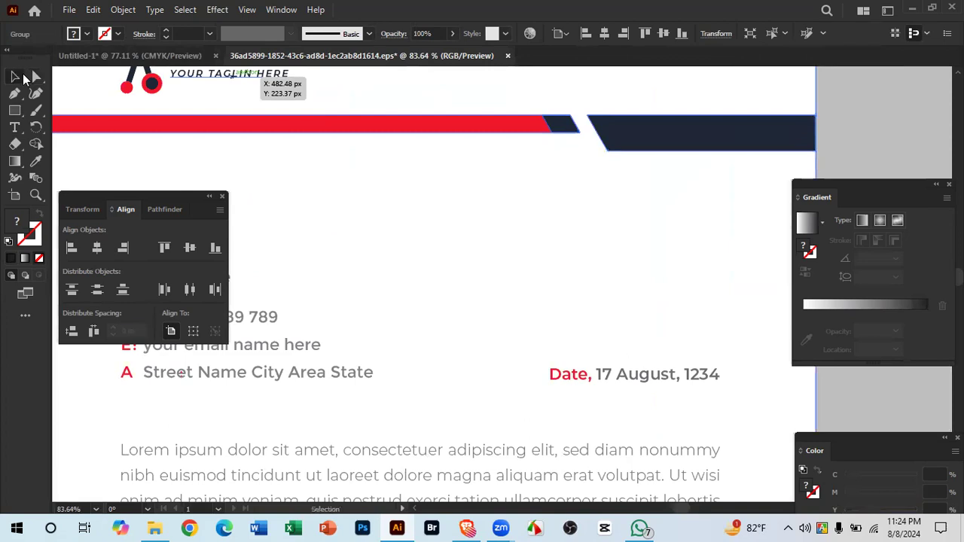
left_click_drag(565, 127, 596, 94)
key("ctrl+z")
right_click(570, 113)
left_click(620, 249)
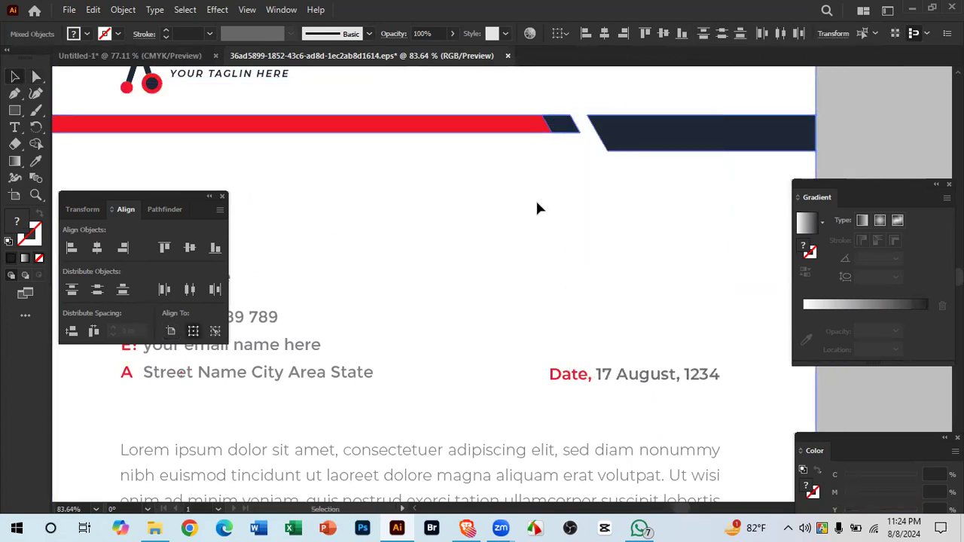
right_click(565, 126)
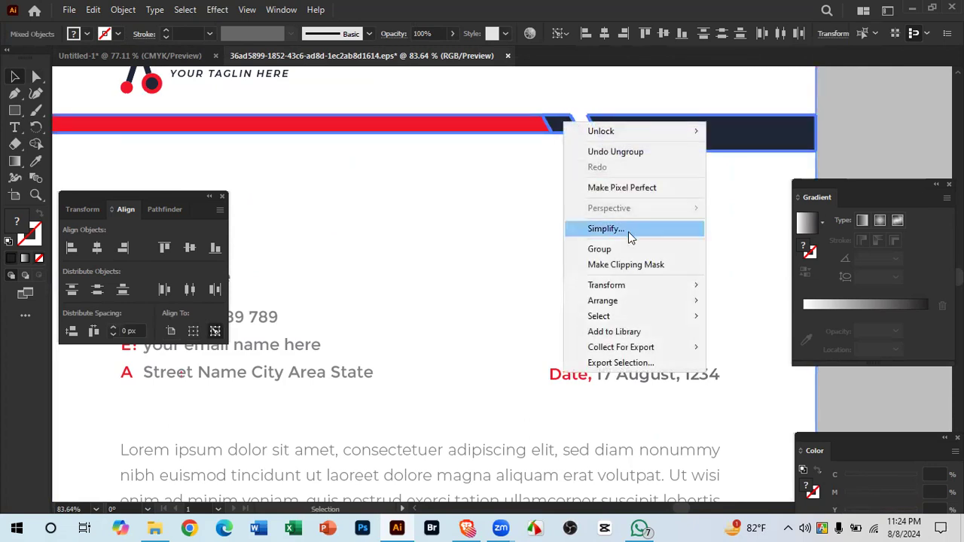
left_click(547, 191)
double_click(547, 191)
left_click_drag(584, 226, 389, 198)
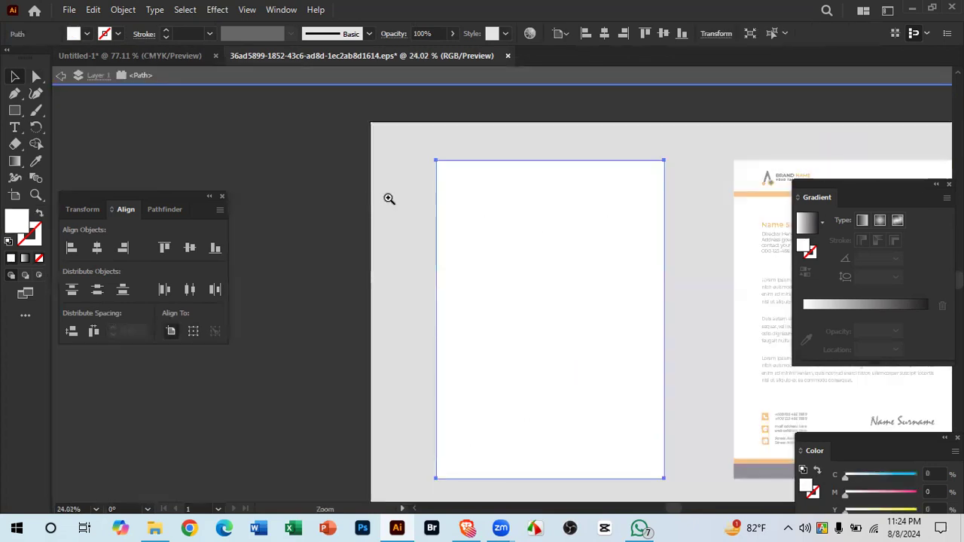
key("Escape")
left_click(594, 195)
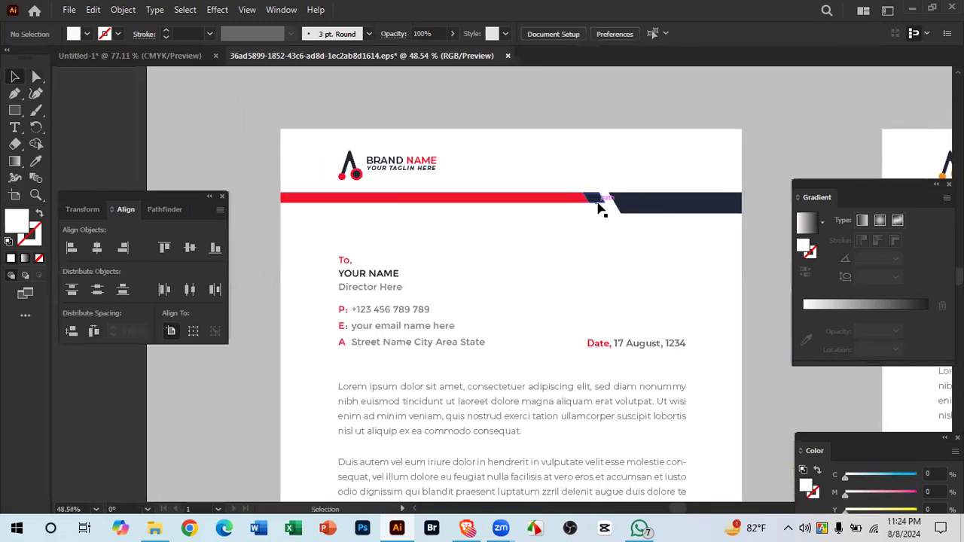
Step: Ungroup the letterhead's remaining group so the page background separates from the header bars
left_click(596, 199)
right_click(598, 200)
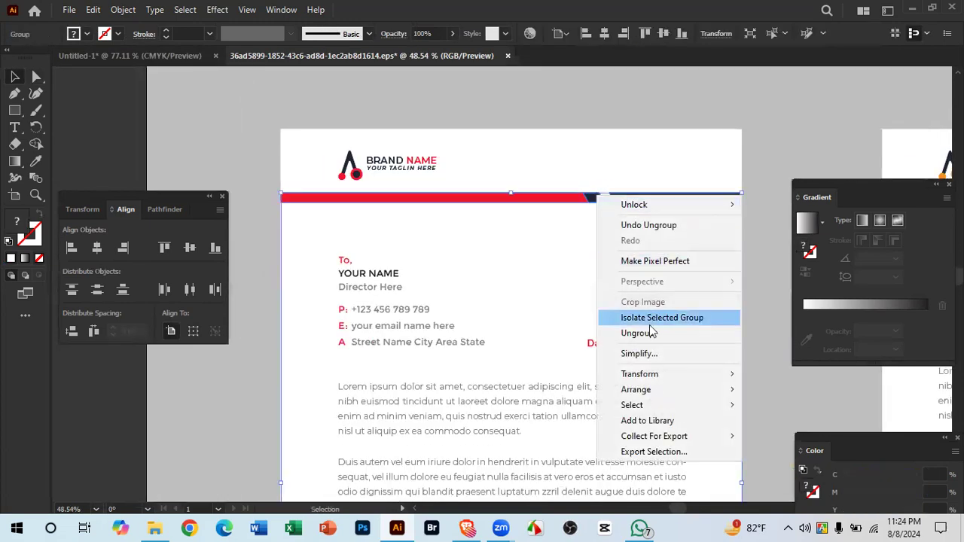
left_click(651, 333)
left_click(592, 225)
key("ctrl+space")
left_click_drag(598, 197, 717, 280)
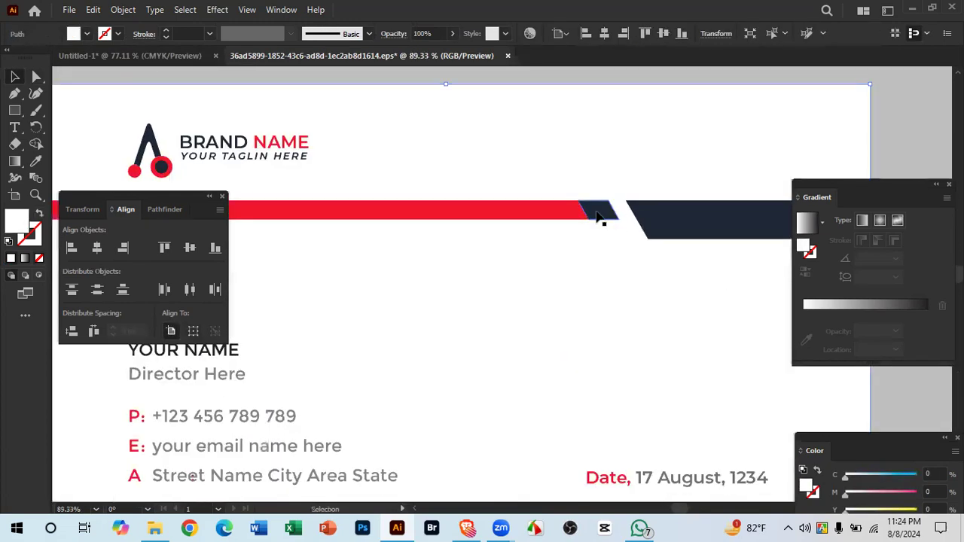
Step: Ungroup the header bars and then the red bar's own group so the small navy piece becomes a separate shape
left_click(605, 219)
right_click(599, 212)
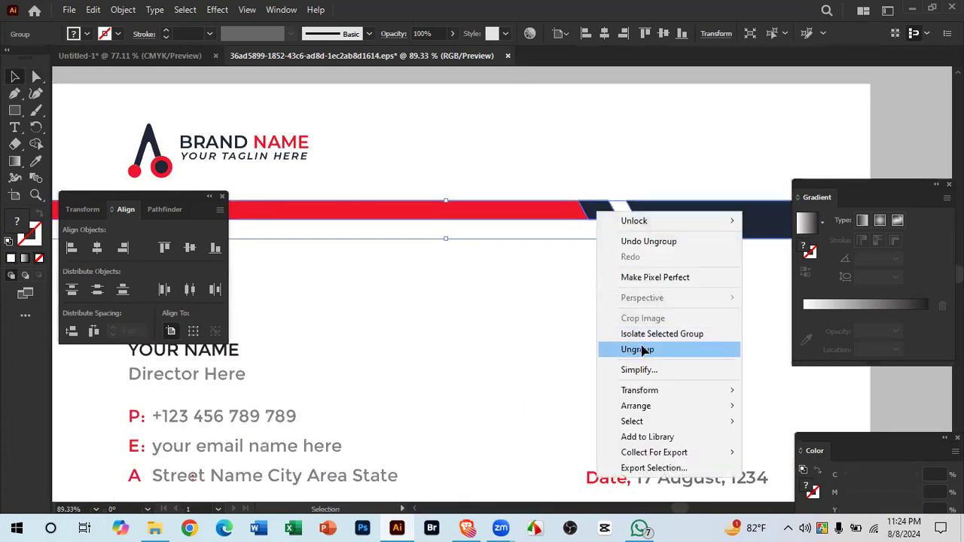
left_click(639, 349)
left_click(603, 209)
right_click(603, 209)
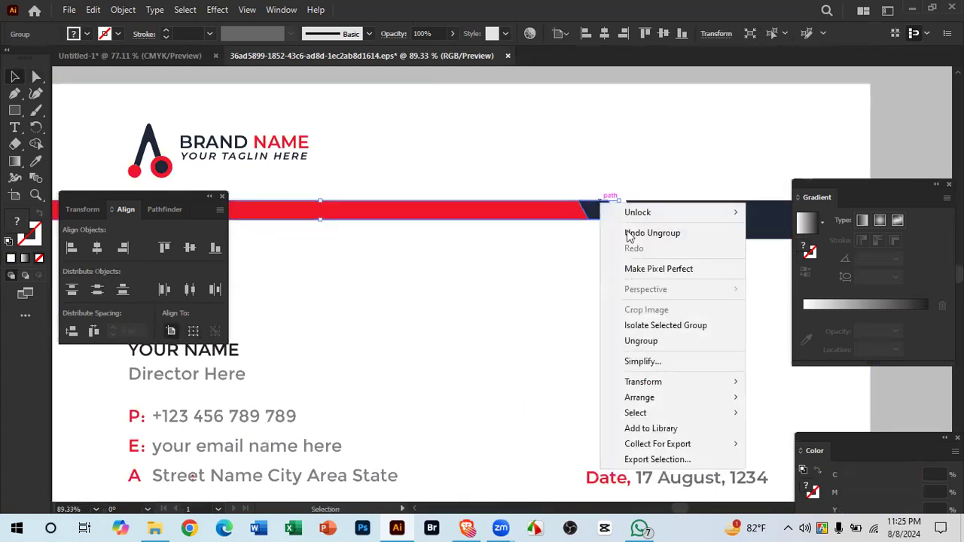
left_click(651, 340)
left_click(599, 235)
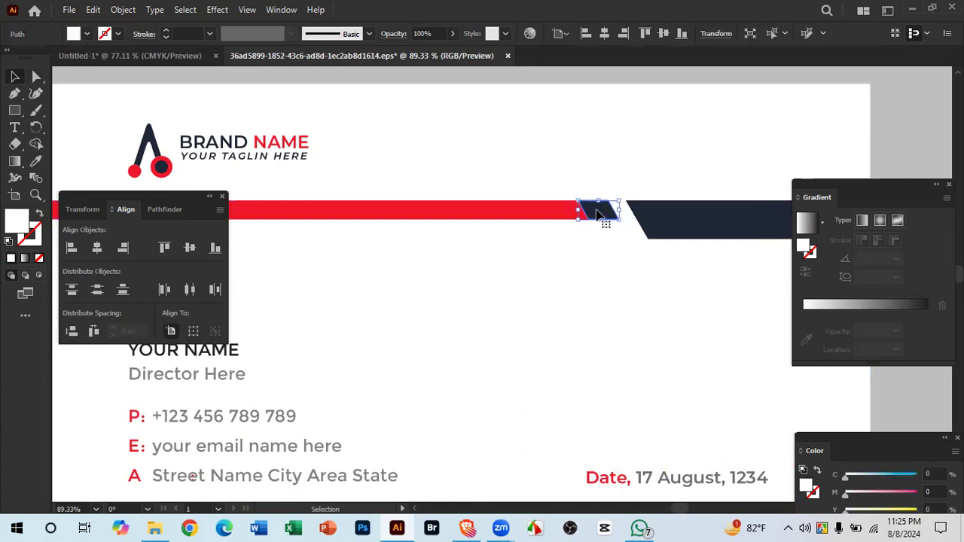
Step: Pull the small navy piece off the red bar to examine how the shapes overlap, and undo the move
left_click(608, 207)
left_click_drag(608, 207, 636, 160)
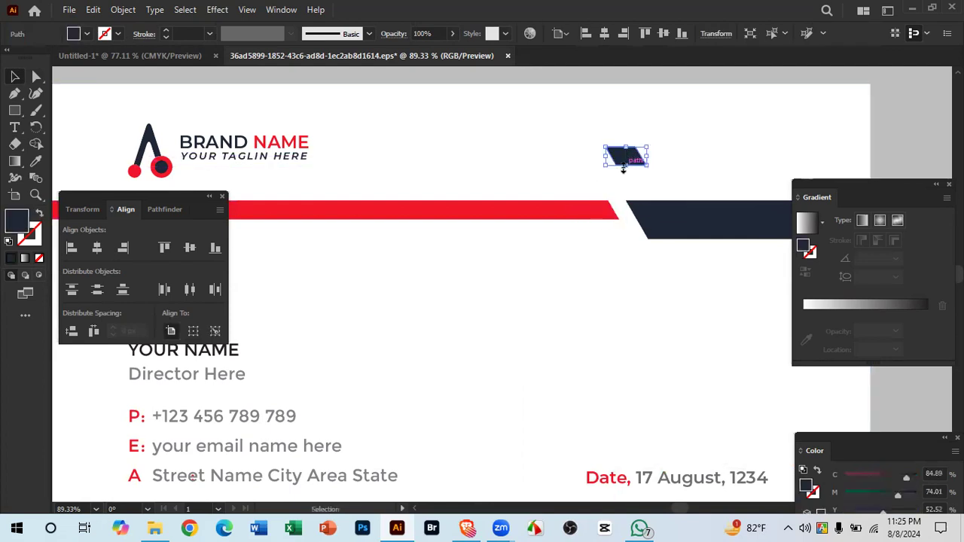
key("a")
key("ctrl+z")
key("v")
Step: In the Untitled-1 document, duplicate the black header bar in line to its right, leaving a small gap between the two
left_click(166, 51)
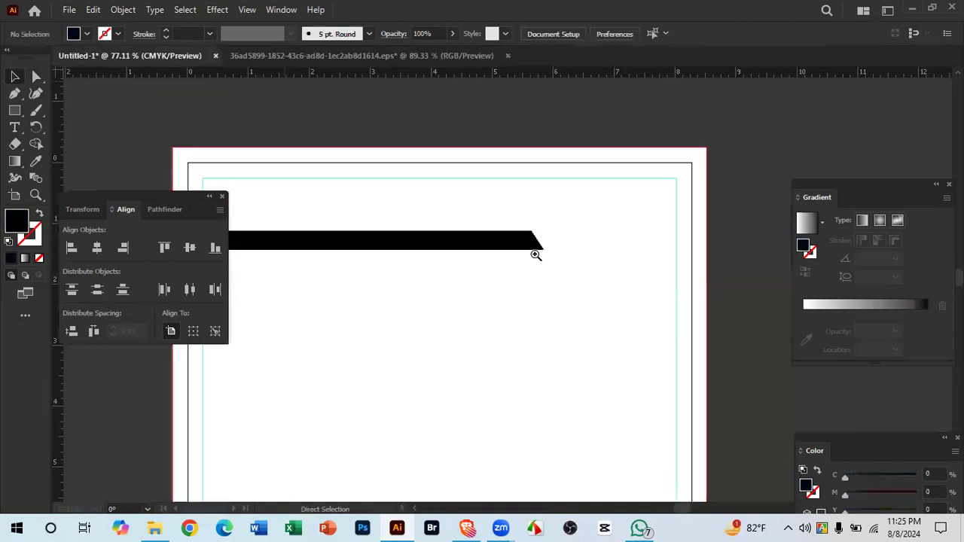
scroll(534, 251, "down", 2)
left_click_drag(464, 245, 749, 241)
scroll(603, 241, "up", 8)
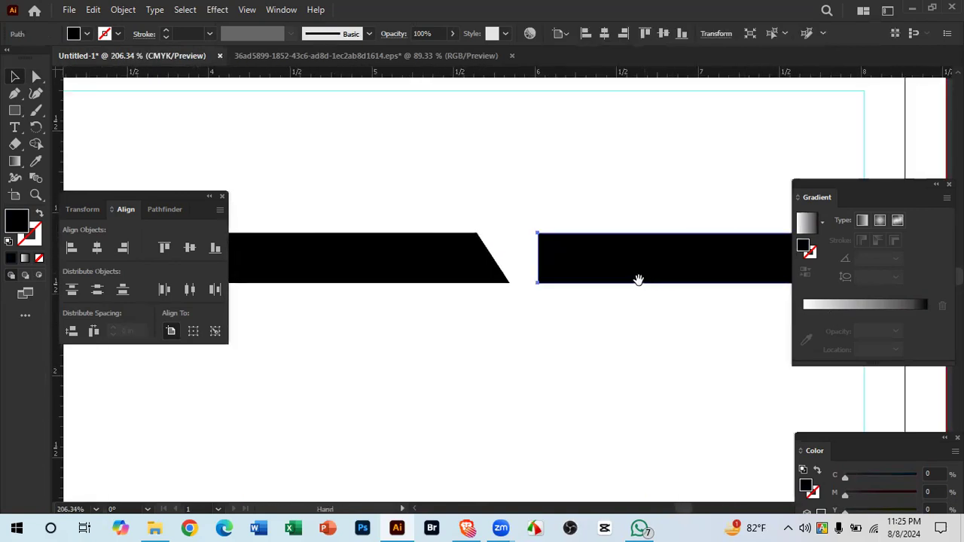
scroll(509, 258, "up", 2)
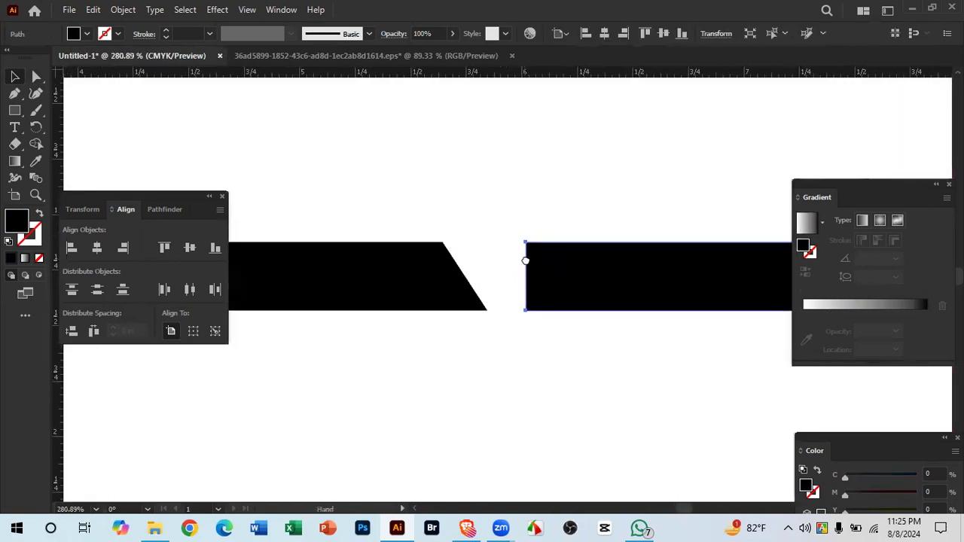
left_click_drag(568, 292, 554, 291)
Step: Slant the copied bar's left end parallel to the first bar's end by moving its upper-left corner point outward
left_click(36, 74)
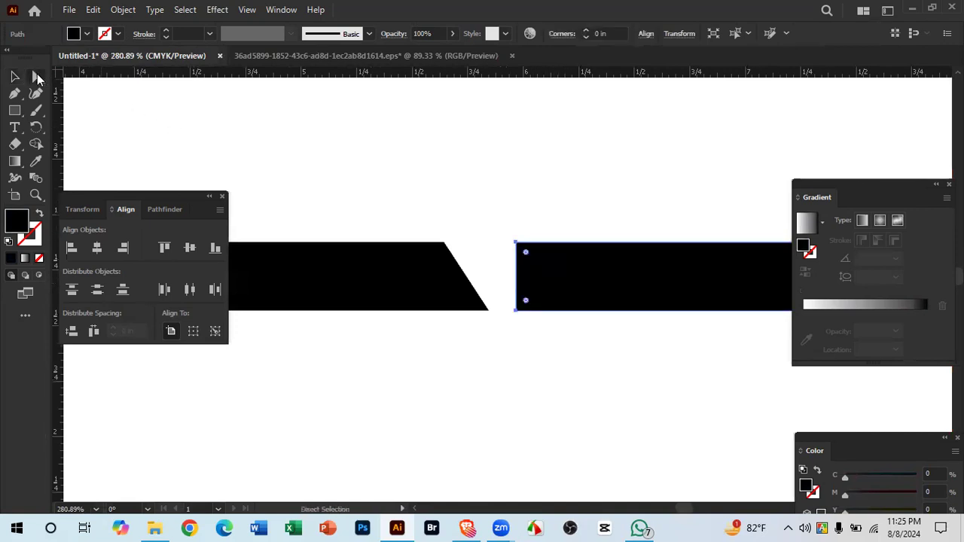
left_click(515, 239)
left_click_drag(514, 241, 470, 243)
left_click(569, 357)
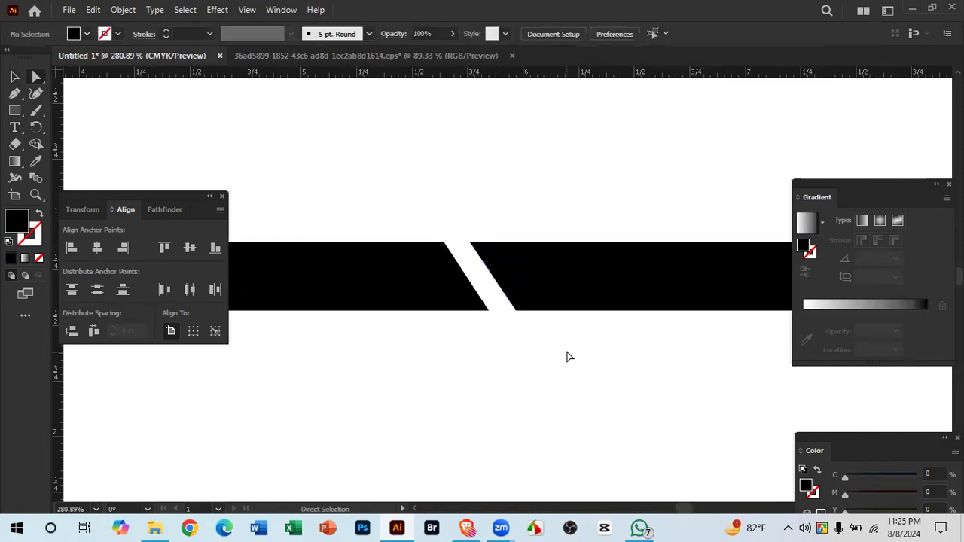
left_click(469, 330, "alt")
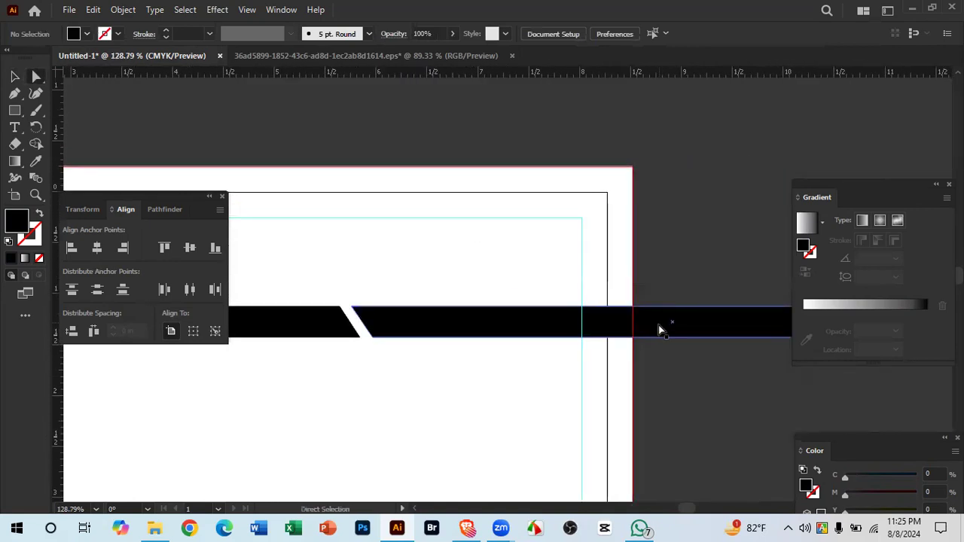
Step: Return to the reference letterhead document and examine the proportions of its header bars
left_click(278, 55)
left_click(642, 234)
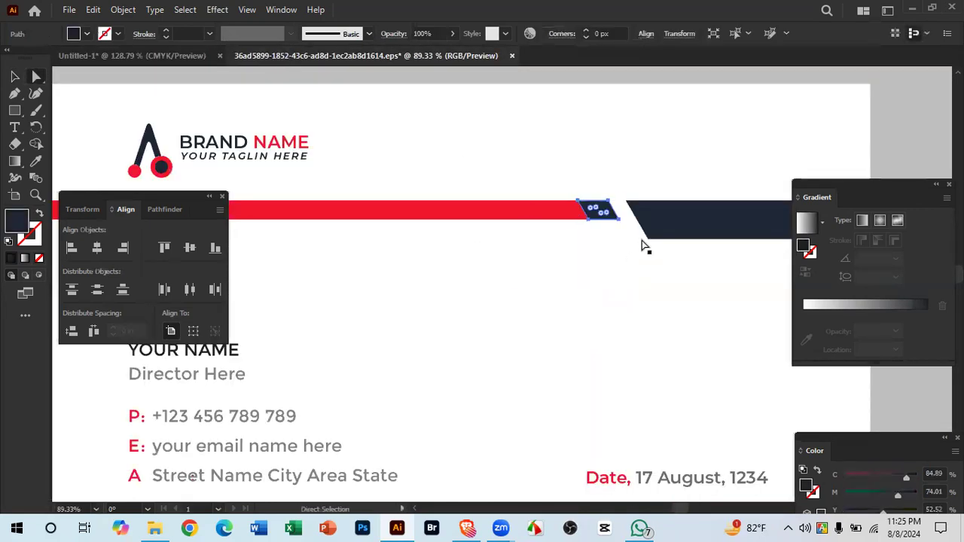
left_click_drag(616, 297, 528, 287)
left_click_drag(571, 275, 468, 265)
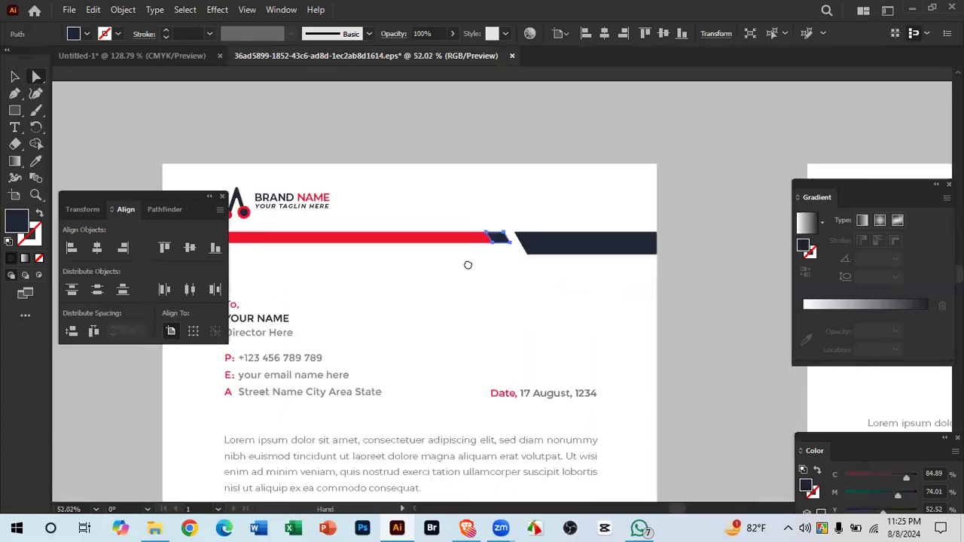
Step: In the Untitled-1 document, shorten the copied bar to a small block right beside the first bar's slanted end
left_click(152, 56)
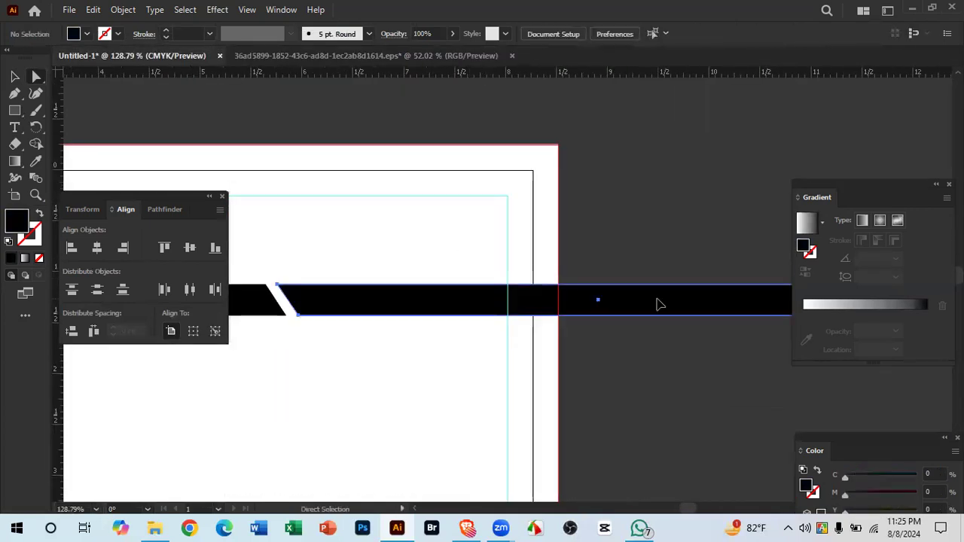
left_click(654, 303)
left_click(15, 77)
scroll(661, 319, "down", 2)
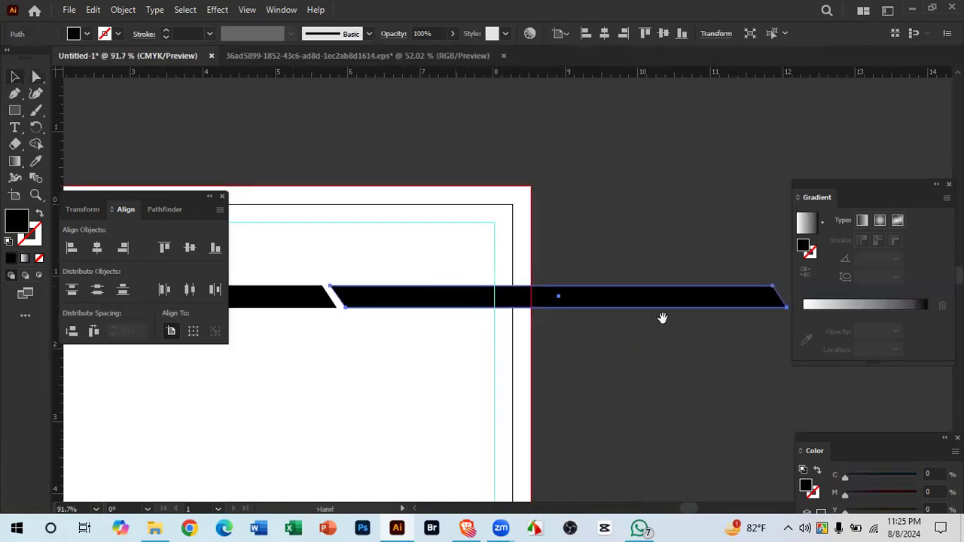
left_click_drag(762, 300, 523, 321)
left_click_drag(396, 317, 406, 291)
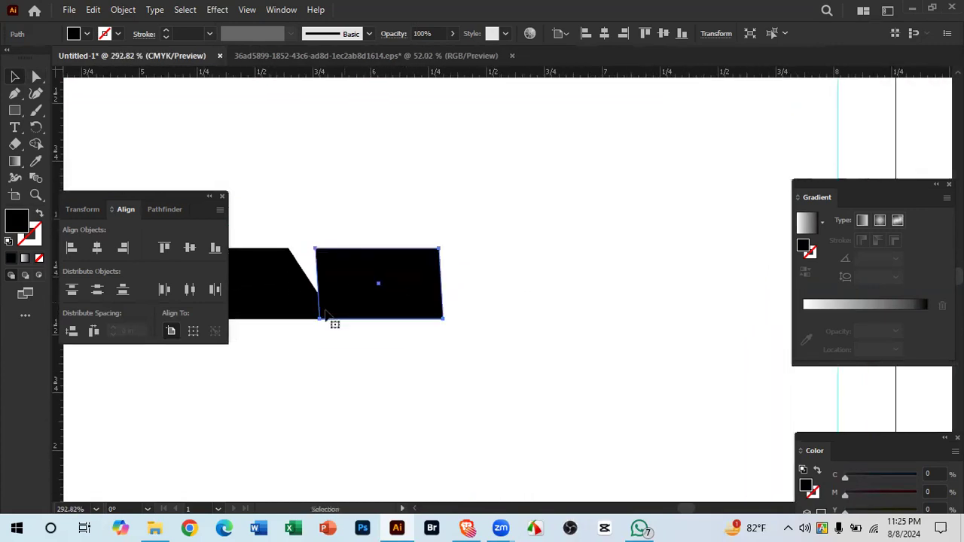
Step: Slant the small block's left end parallel to the bar by moving its lower-left corner point inward
left_click(36, 77)
left_click_drag(311, 313, 411, 333)
left_click(328, 316)
left_click_drag(328, 316, 390, 316)
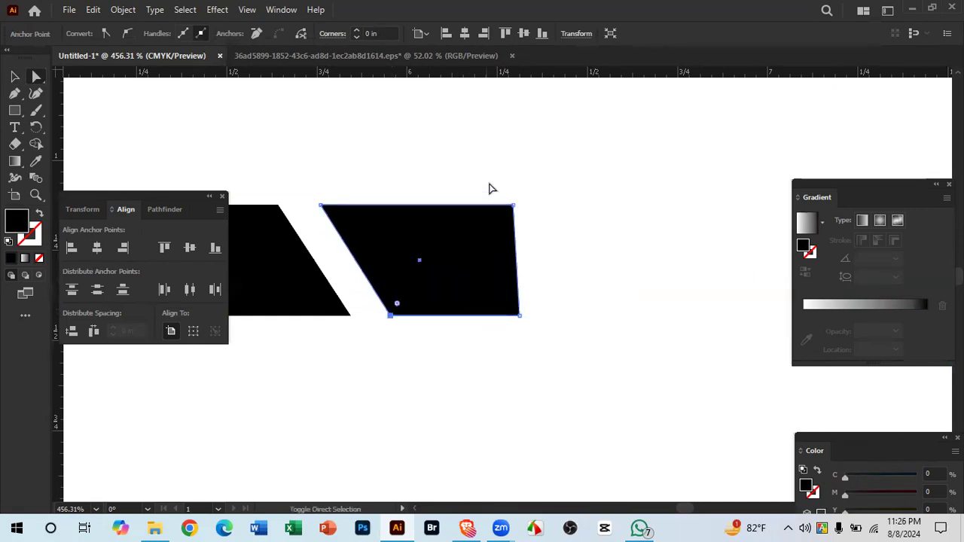
Step: Slant the small block's right end to match by moving its upper-right corner point inward, forming a parallelogram
left_click_drag(512, 206, 455, 208)
left_click(605, 251)
left_click_drag(541, 251, 240, 242)
left_click_drag(468, 301, 294, 295)
left_click_drag(494, 279, 758, 330)
left_click_drag(460, 280, 561, 283)
Step: Nudge the small parallelogram two increments left to narrow its gap to the long bar
left_click(495, 281)
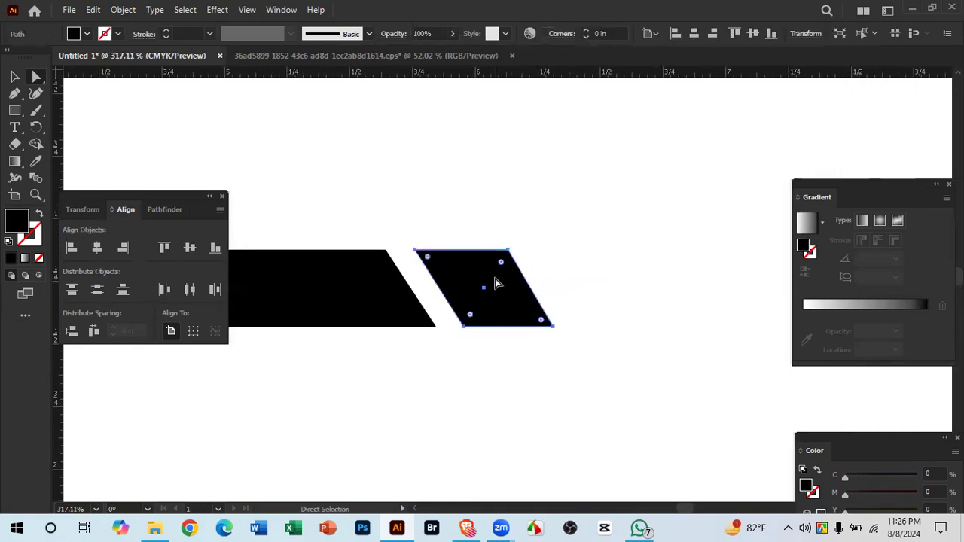
key("Left")
key("Left")
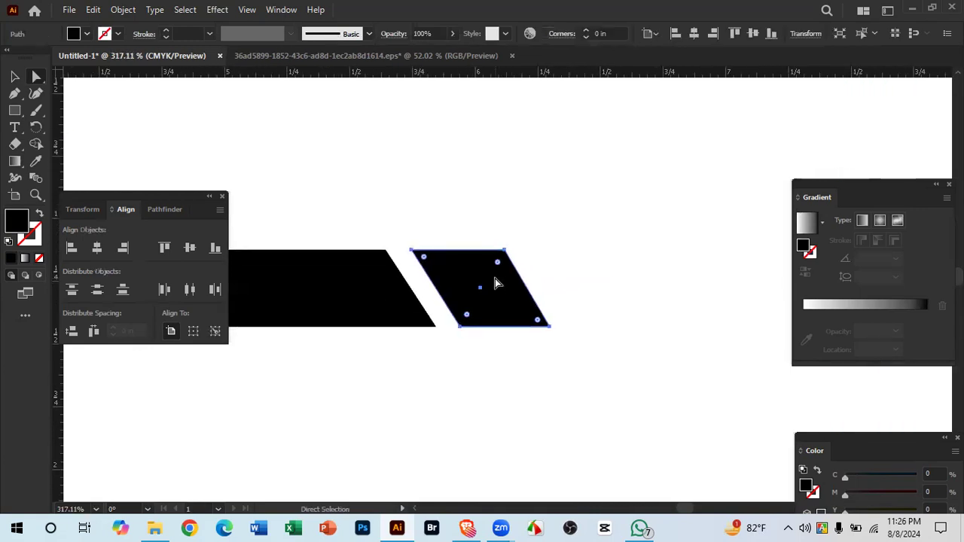
left_click(574, 367)
left_click_drag(556, 361, 330, 347)
left_click_drag(516, 367, 402, 303)
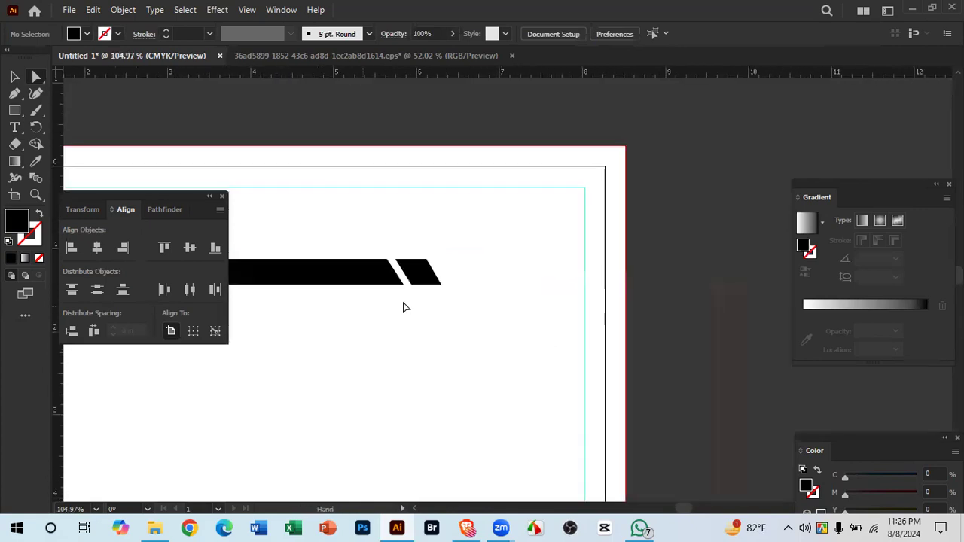
Step: Duplicate the small parallelogram horizontally to the right, with its lower-right corner at the right margin guide
left_click(421, 273)
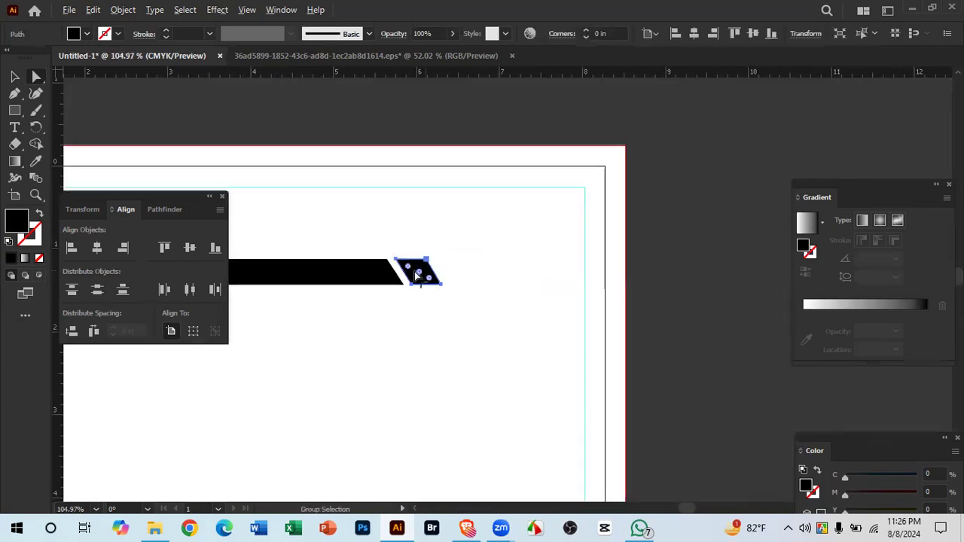
left_click(14, 76)
left_click(470, 281)
left_click(430, 278)
left_click_drag(430, 277, 573, 277)
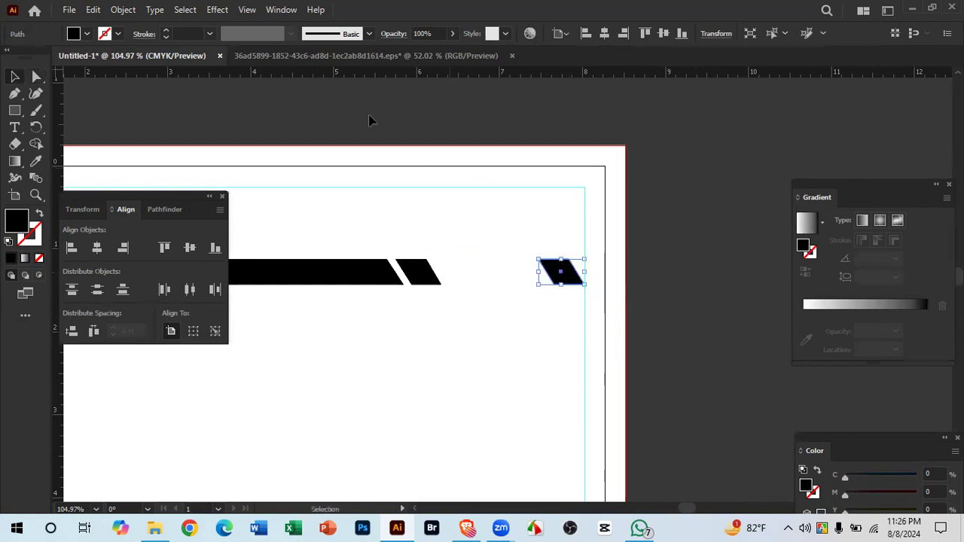
Step: Check the wide navy bar in the reference letterhead's header, and return to the Untitled-1 document
left_click(297, 55)
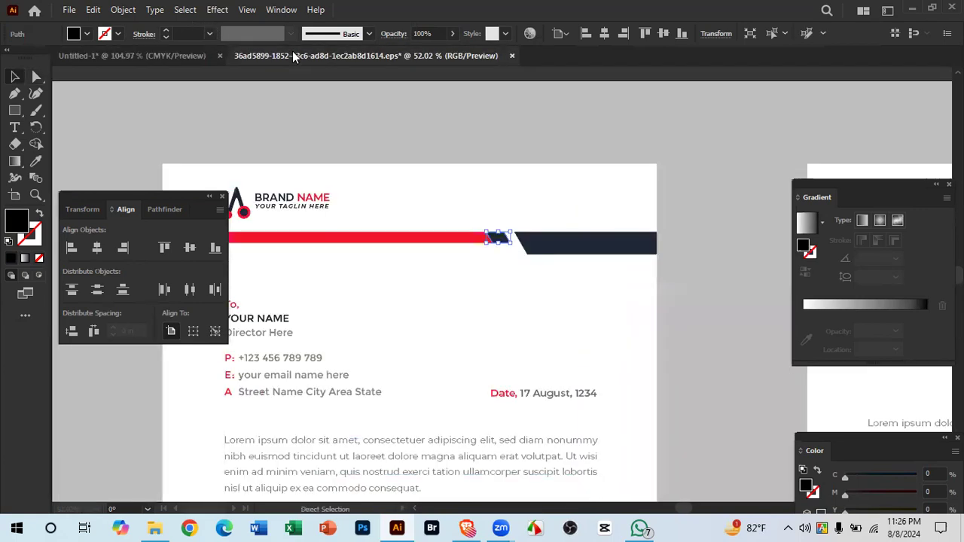
left_click(736, 295)
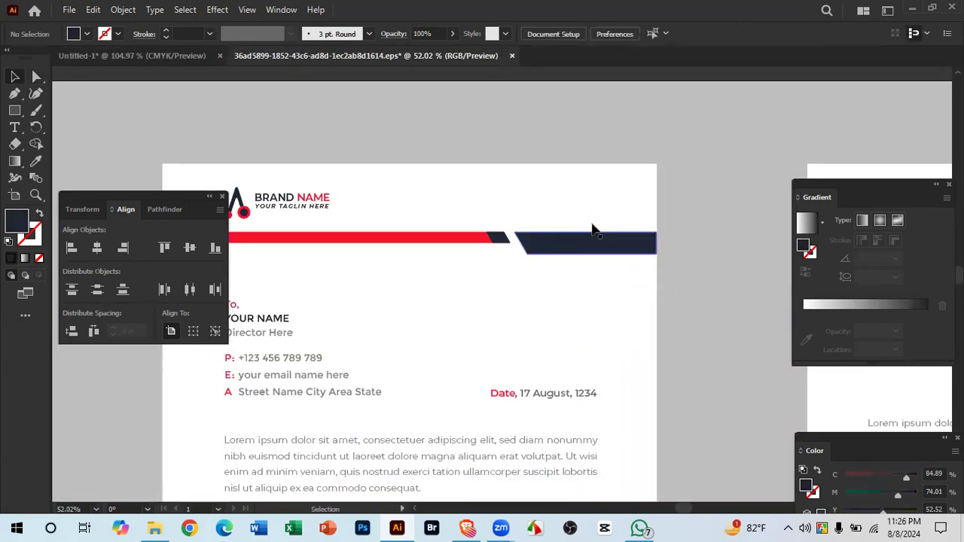
left_click(184, 61)
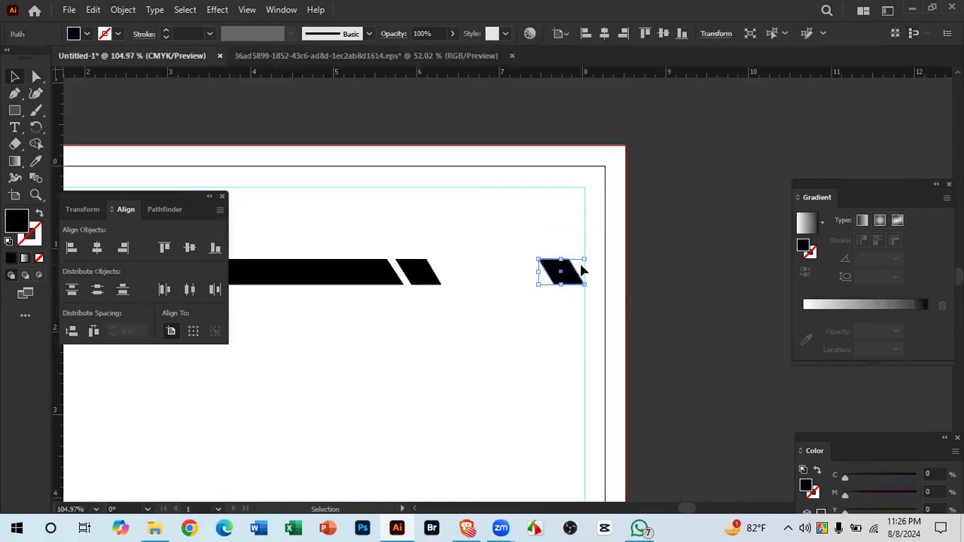
Step: Extend the duplicated parallelogram's right corner points to the artboard's right edge, giving it a straight vertical end
scroll(582, 270, "up", 5)
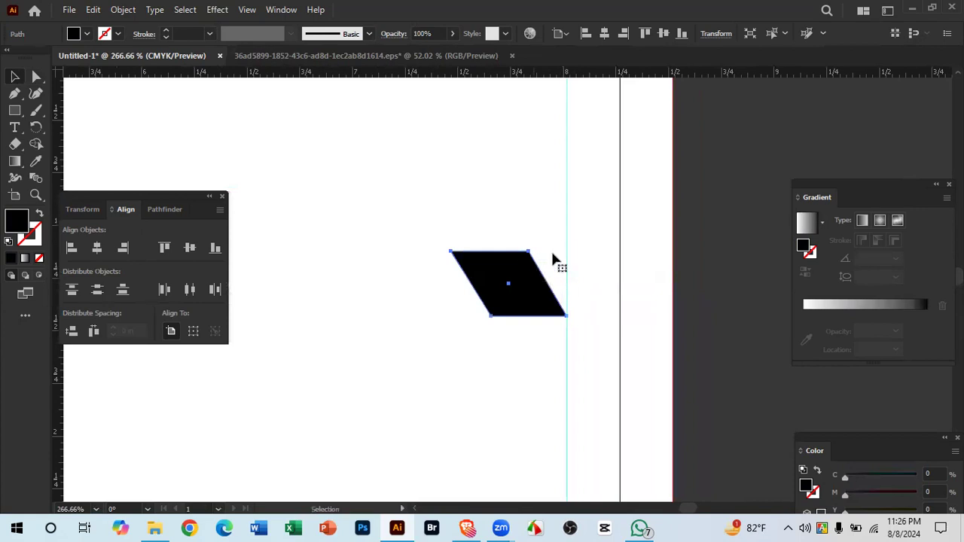
left_click(35, 76)
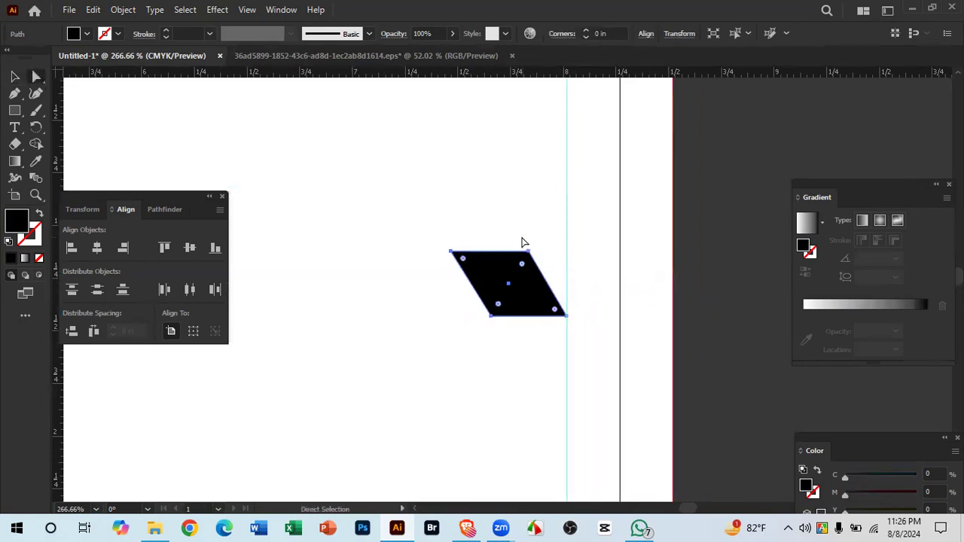
left_click(529, 255)
left_click(615, 266)
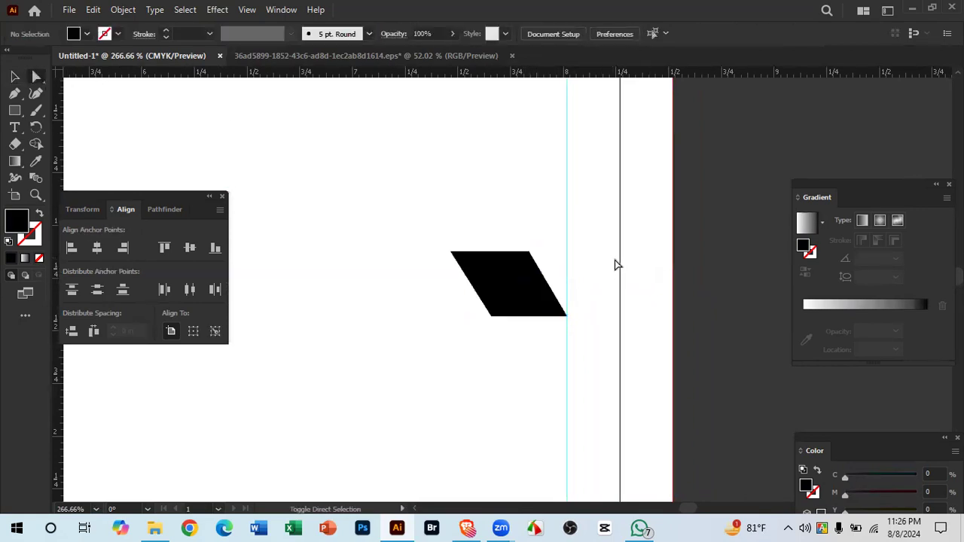
left_click(530, 255)
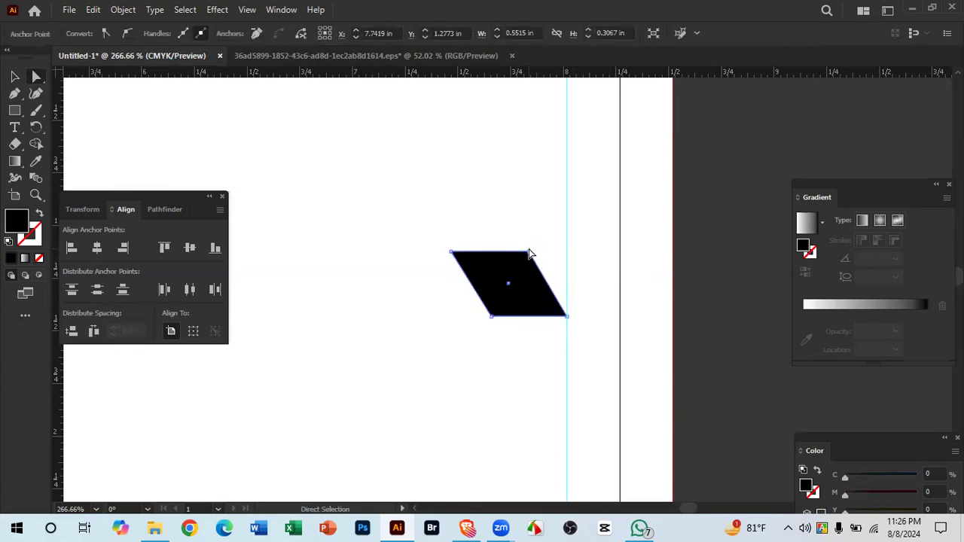
left_click_drag(530, 257, 673, 255)
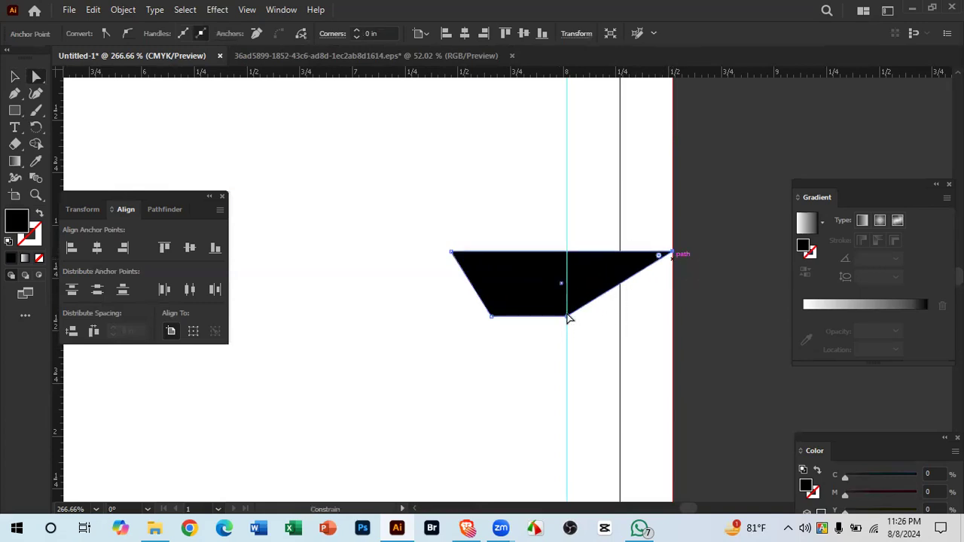
left_click(569, 320)
left_click_drag(569, 319, 505, 324)
left_click(680, 325)
left_click_drag(532, 329, 617, 326)
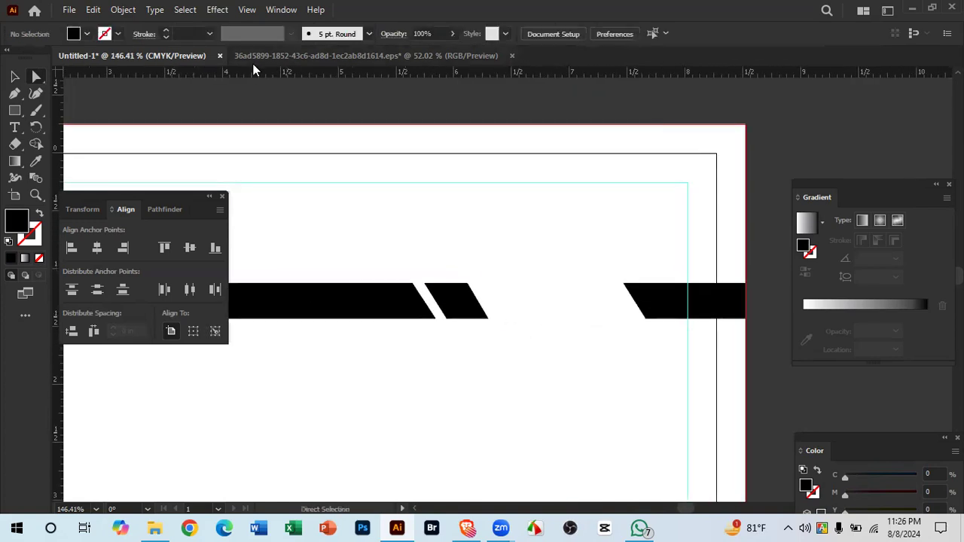
Step: Make the right-hand header block taller by lowering its bottom edge below the long bar's bottom edge
left_click(681, 294)
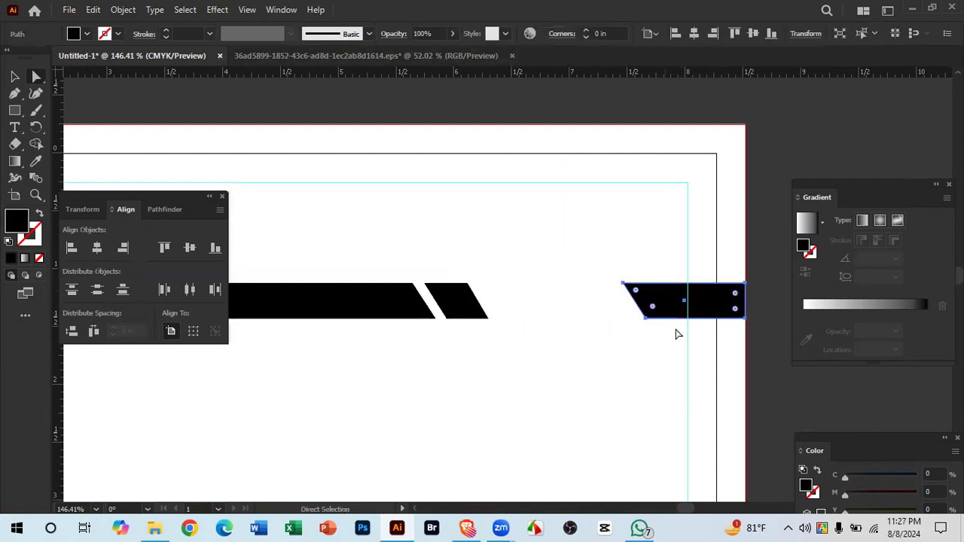
left_click(12, 76)
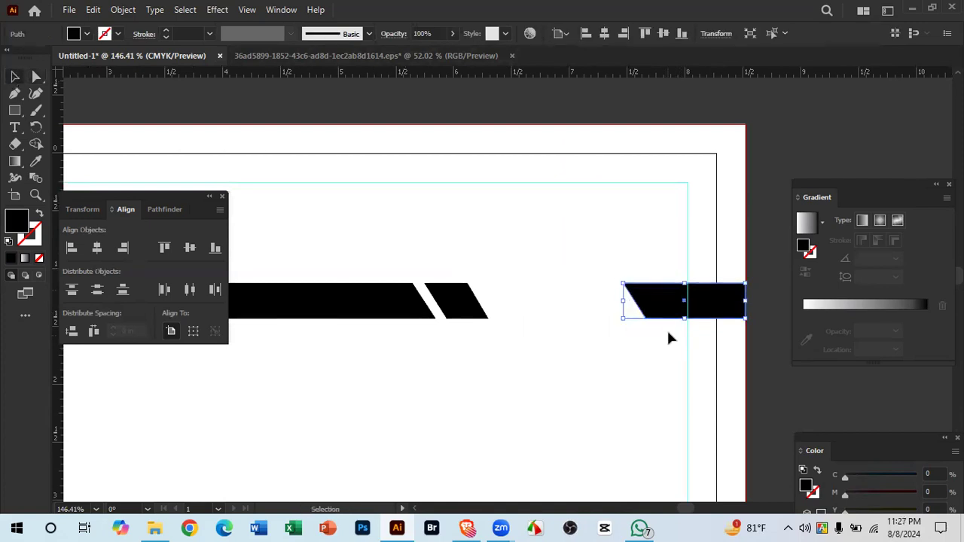
left_click_drag(684, 323, 685, 334)
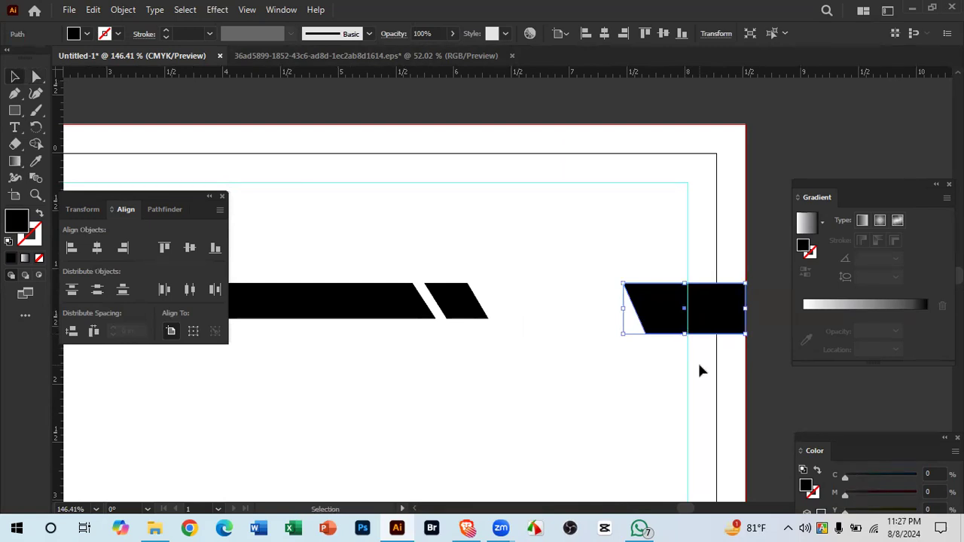
left_click(699, 361)
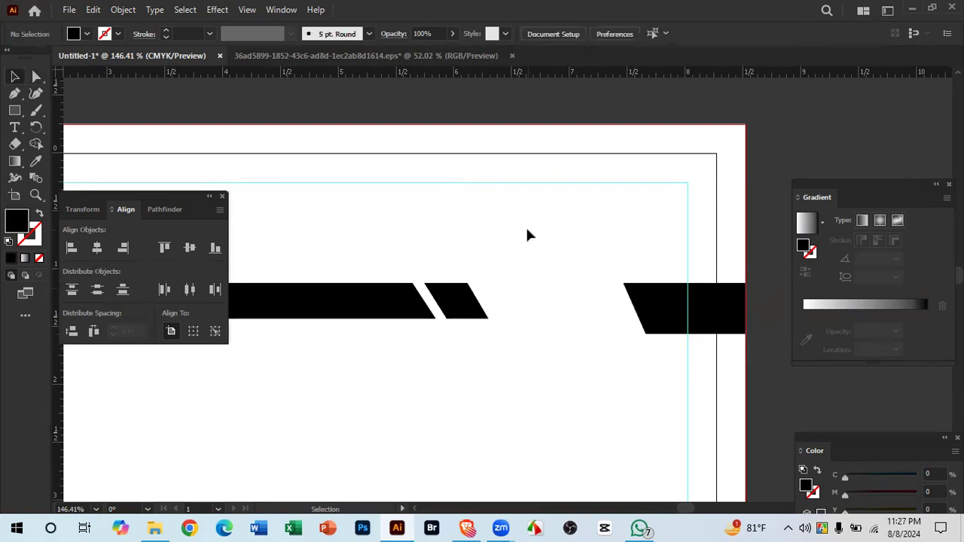
Step: Compare with the reference letterhead's header, and stretch the taller right block leftward to just beside the small parallelogram
left_click(270, 55)
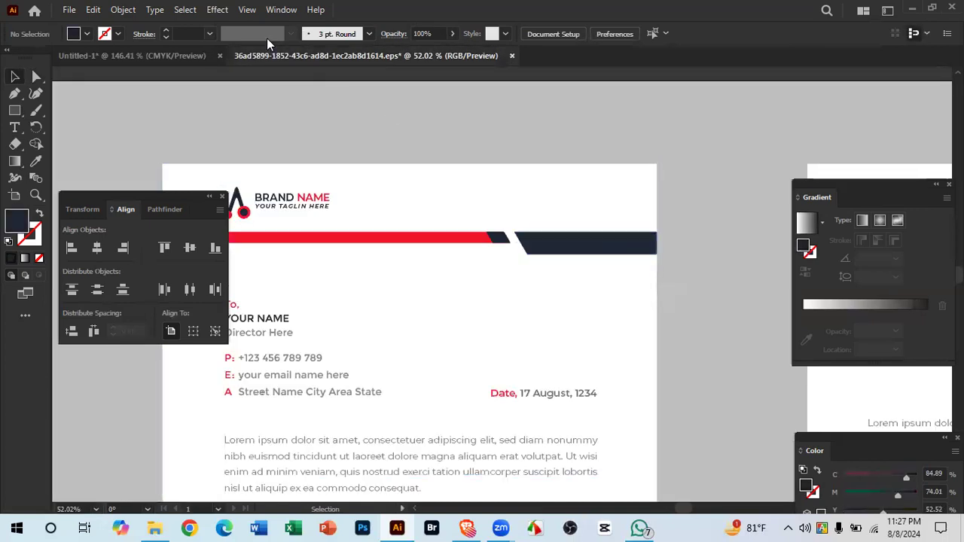
left_click(137, 50)
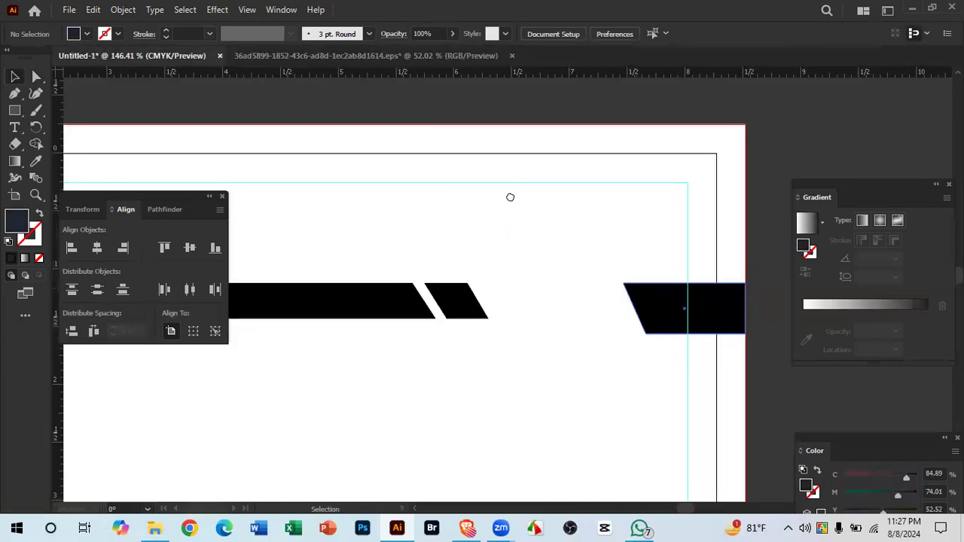
left_click(603, 259)
left_click_drag(559, 253, 424, 280)
key("ctrl+z")
key("ctrl+space")
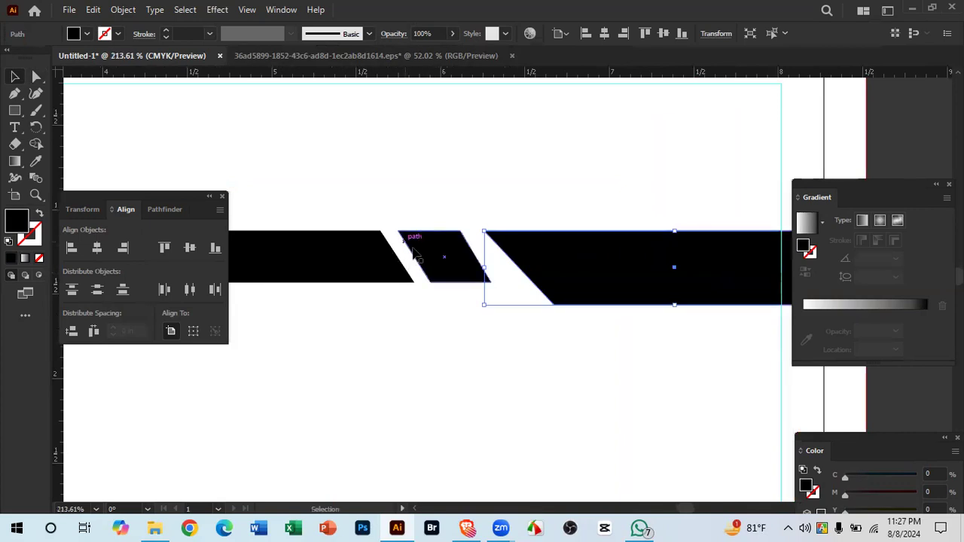
Step: Move the taller block's lower-left corner point left so its slanted end runs parallel to the small parallelogram
left_click(560, 359)
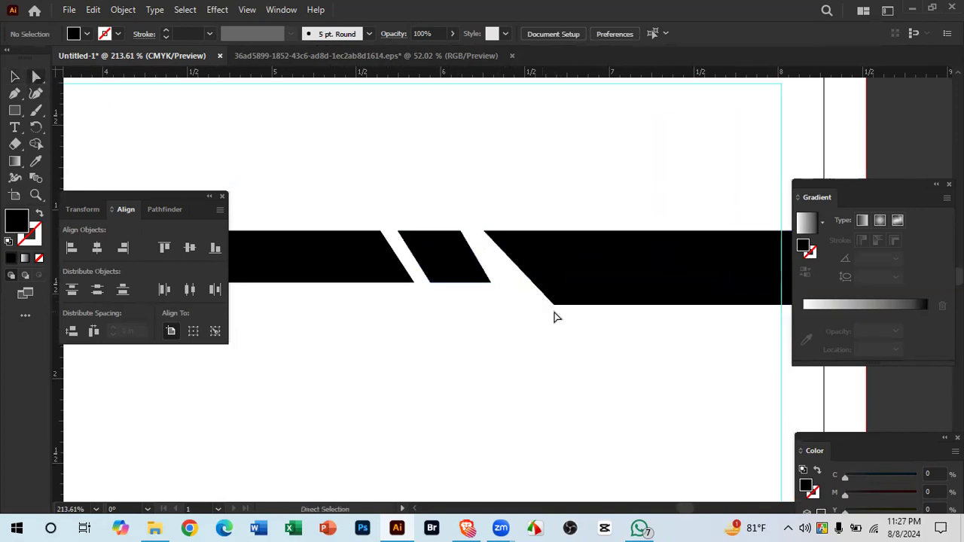
left_click_drag(557, 309, 533, 308)
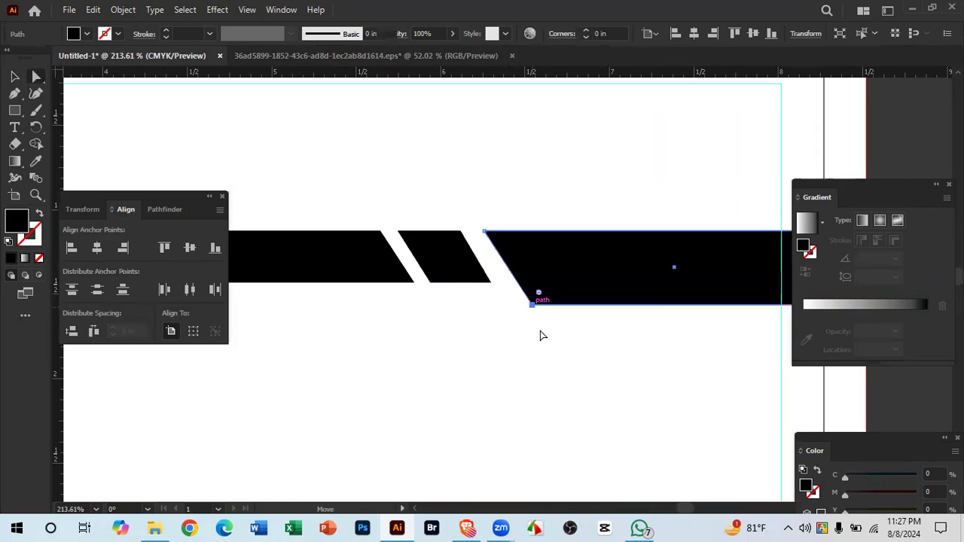
left_click(542, 333)
left_click_drag(555, 353, 352, 311)
scroll(353, 311, "down", 3)
scroll(547, 299, "down", 2)
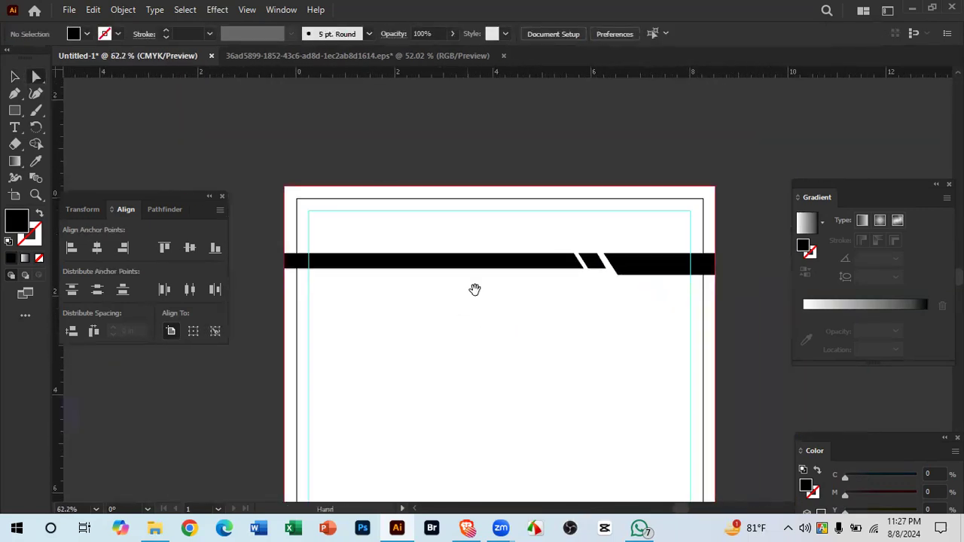
Step: Switch to the reference letterhead document and lock its white page background
left_click(265, 56)
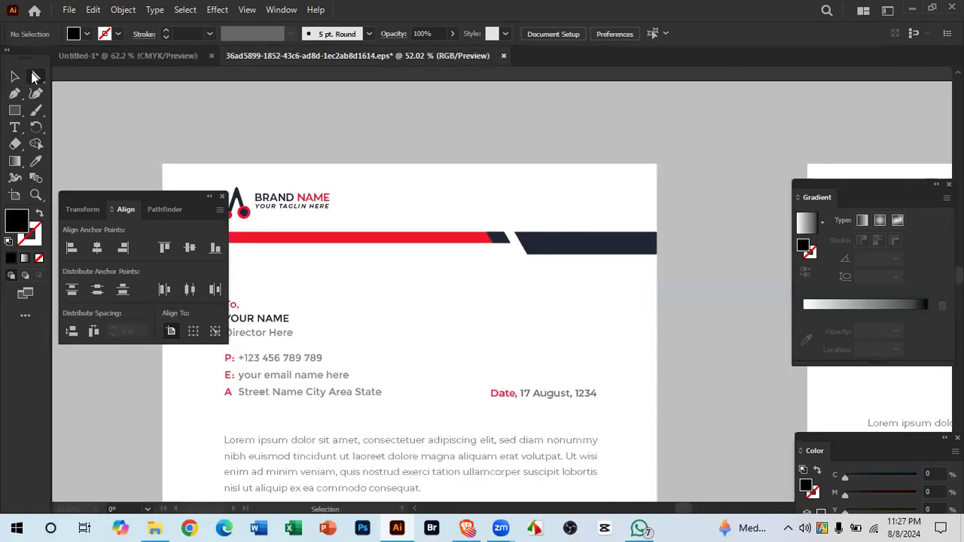
left_click(14, 76)
left_click_drag(382, 162, 699, 200)
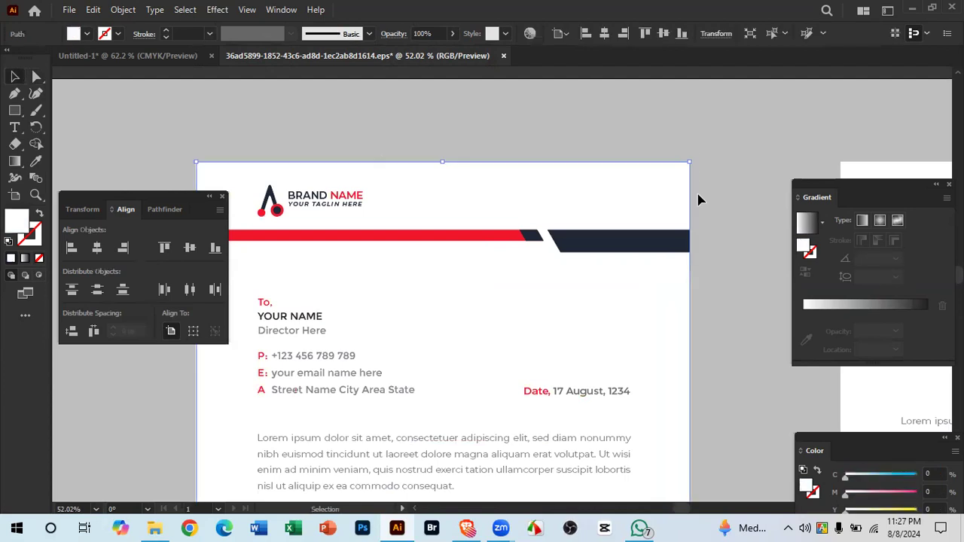
Step: Ungroup the reference letterhead's logo and text content, and copy the logo with its brand name and tagline
left_click(318, 187)
left_click(277, 197)
right_click(290, 191)
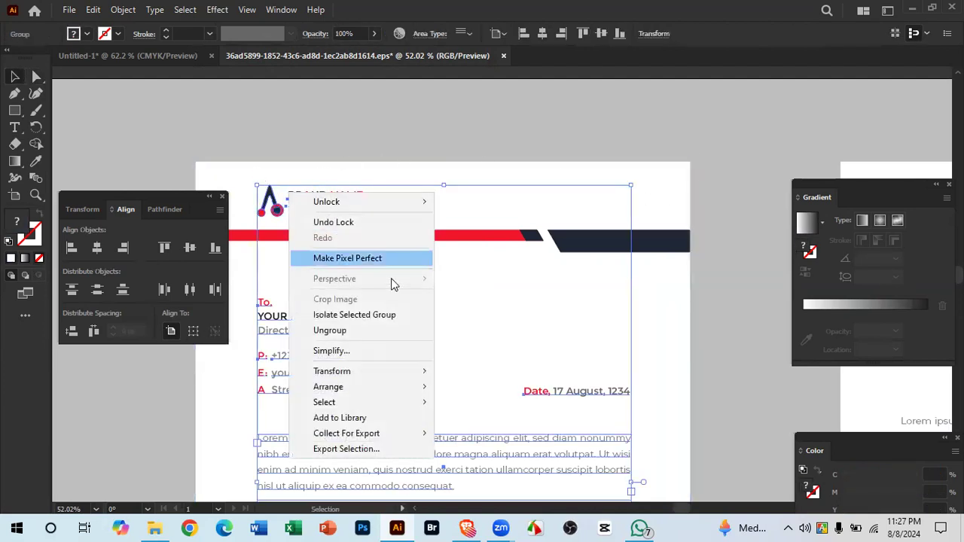
left_click(348, 332)
left_click_drag(232, 155, 409, 219)
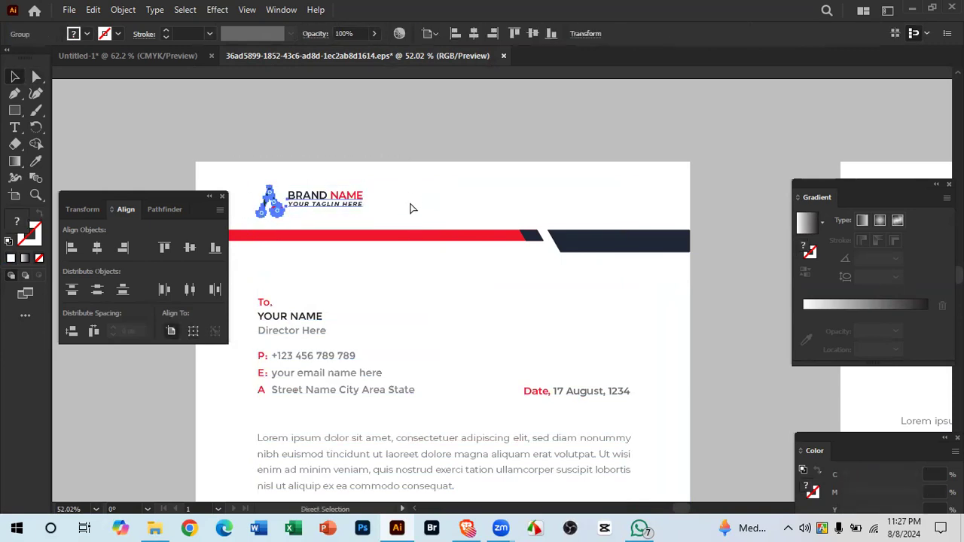
Step: Paste the logo into the Untitled-1 document and place it above the long header bar
left_click(170, 54)
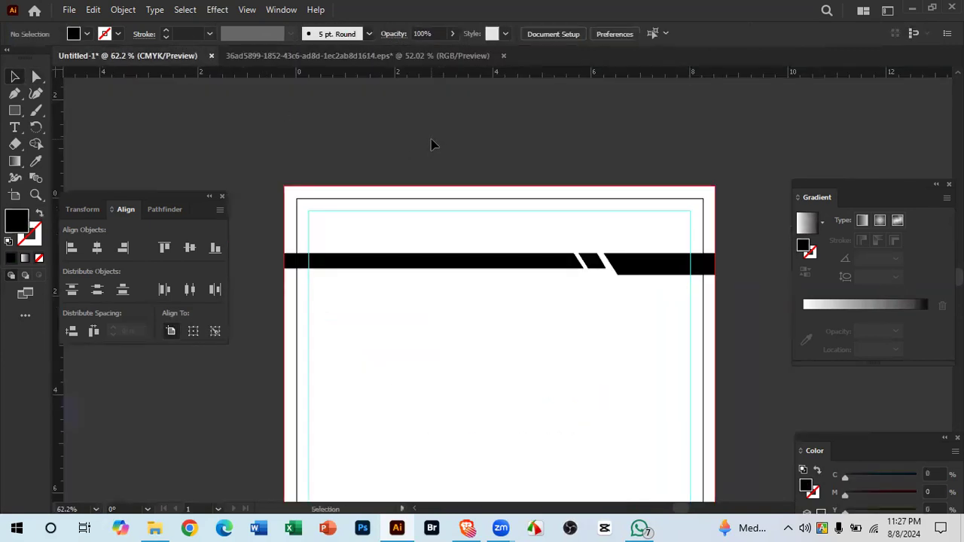
key("ctrl+v")
left_click_drag(554, 300, 479, 231)
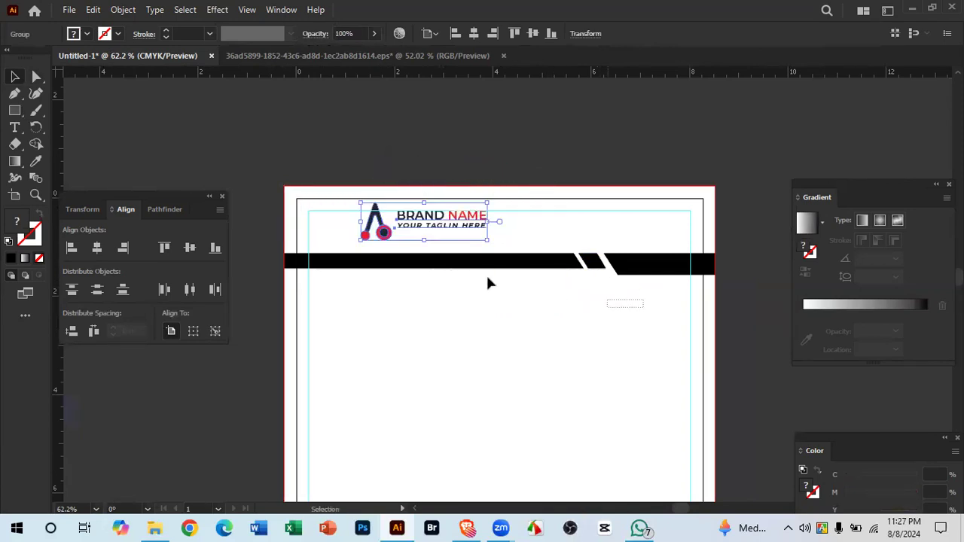
Step: Shift the three header bars down together, and move the logo against the left margin guide above them
left_click(336, 261)
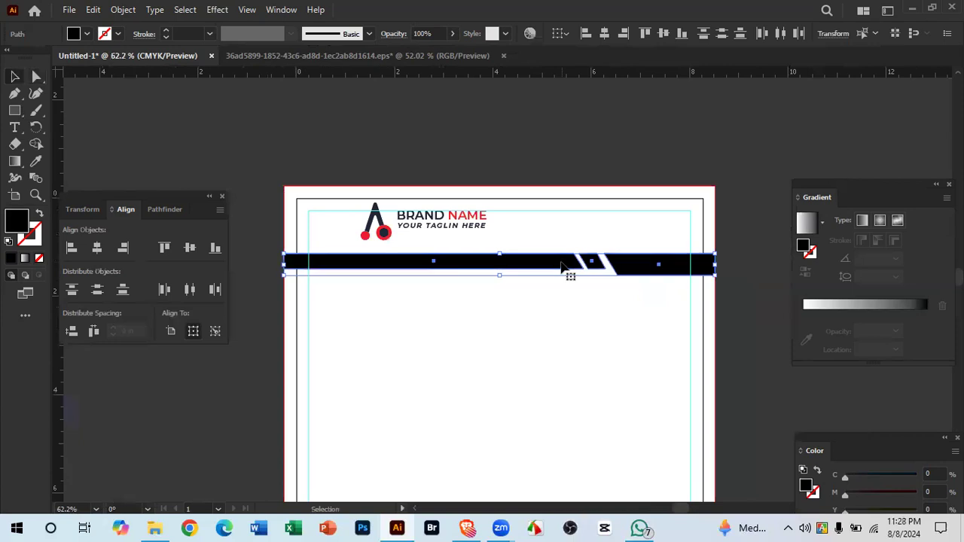
left_click_drag(562, 265, 633, 291)
left_click(501, 238)
left_click_drag(369, 232, 330, 251)
Step: Check the logo's placement in the reference letterhead, and nudge the Untitled-1 logo slightly right and down from the margin guides
left_click(266, 65)
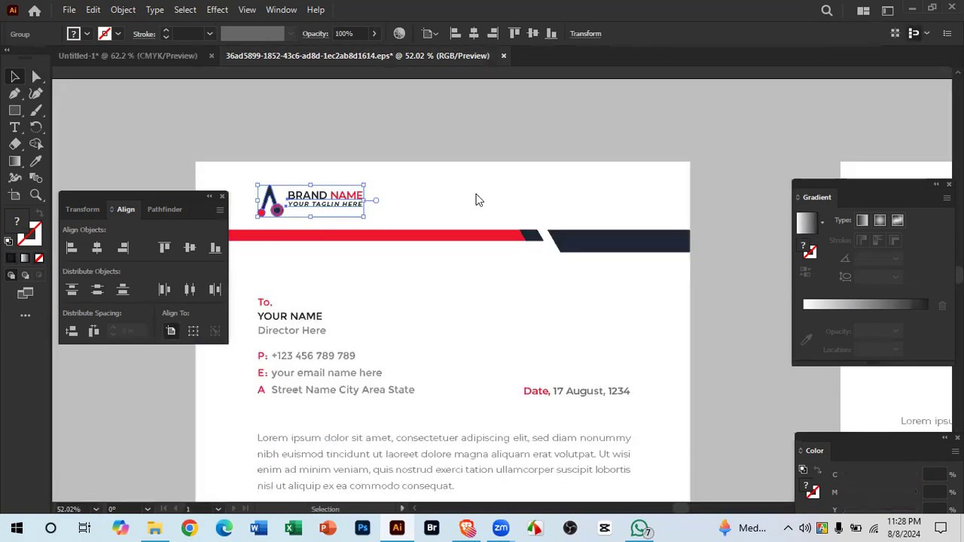
left_click(126, 56)
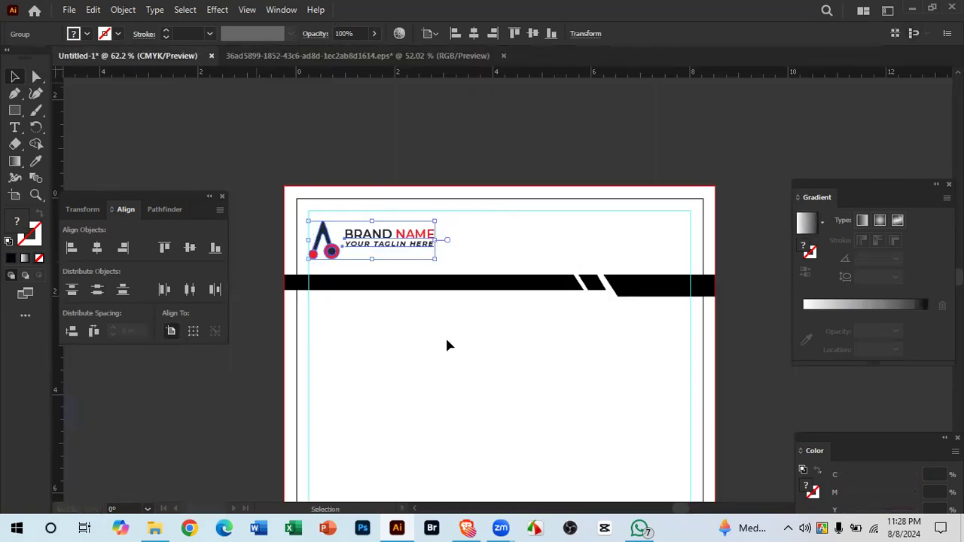
key("Right")
key("Right")
key("Right")
key("Right")
key("Right")
key("Right")
key("Right")
key("Right")
key("Right")
key("Right")
key("Right")
key("Right")
key("Right")
key("Right")
key("Right")
key("Right")
key("Down")
key("Down")
key("Down")
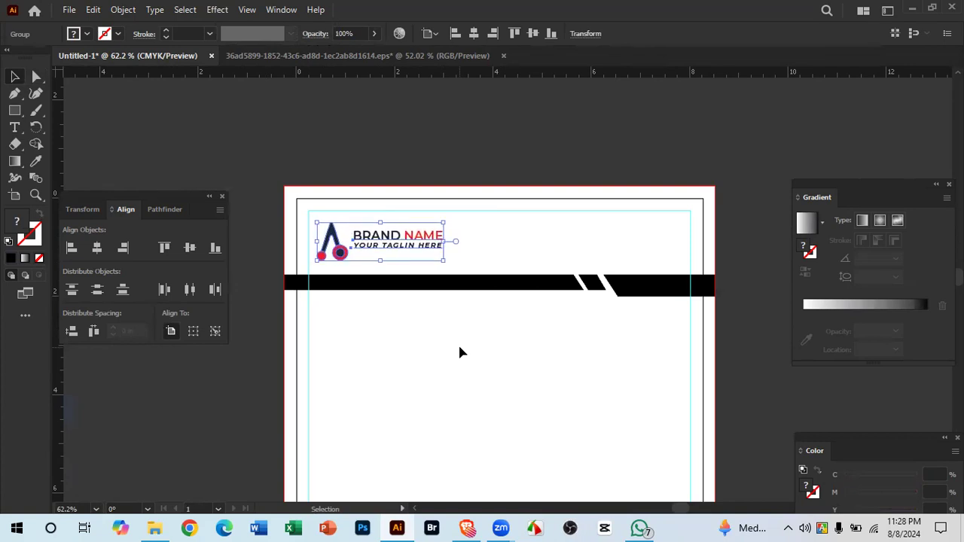
left_click(460, 329)
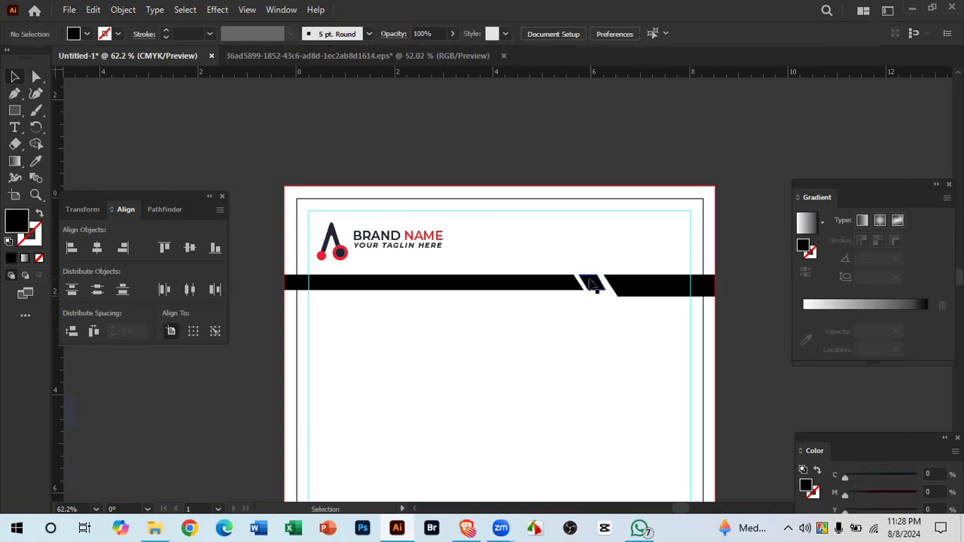
Step: Recolour the small parallelogram with the red sampled from the logo using the Eyedropper
left_click(595, 286)
left_click(35, 161)
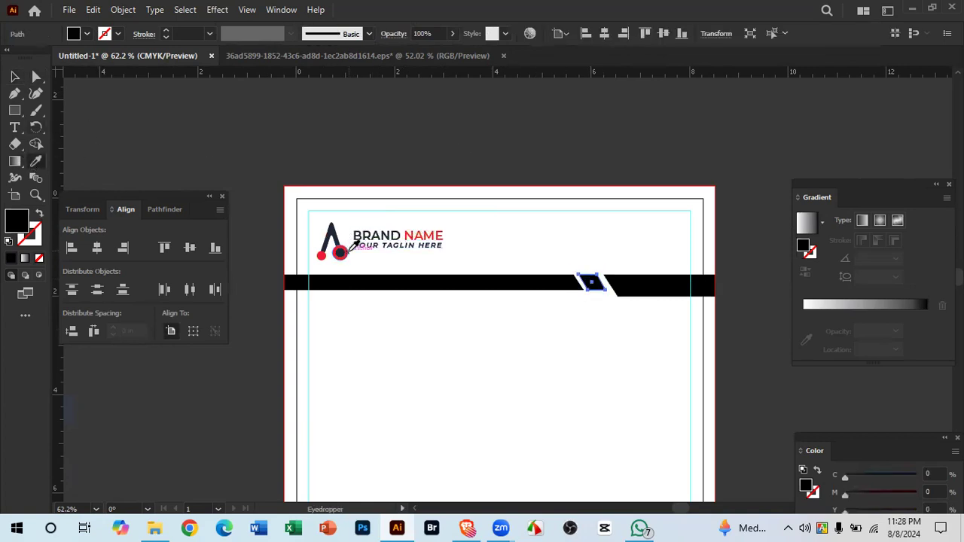
left_click(349, 251)
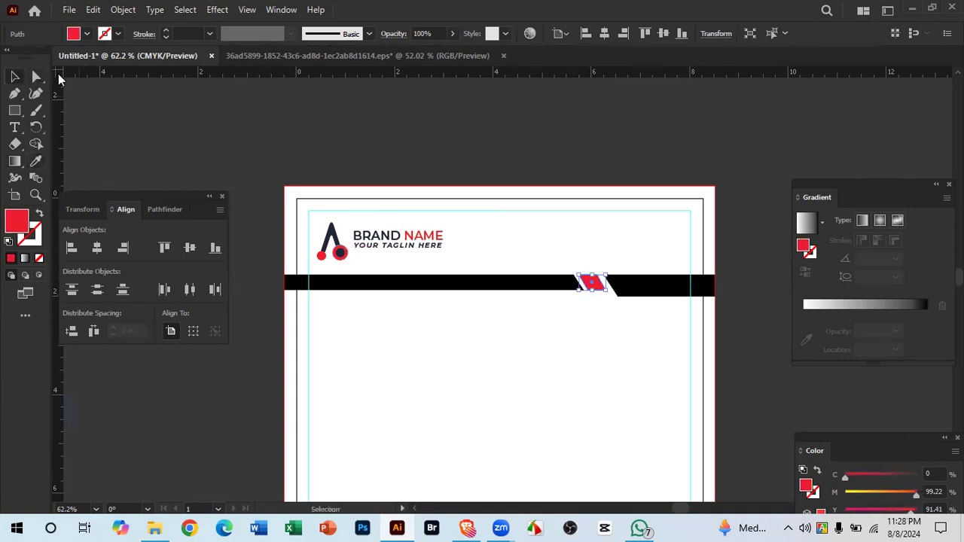
Step: Check the reference header's colours, and recolour the long bar and taller right block with the logo's dark navy using the Eyedropper
left_click(271, 56)
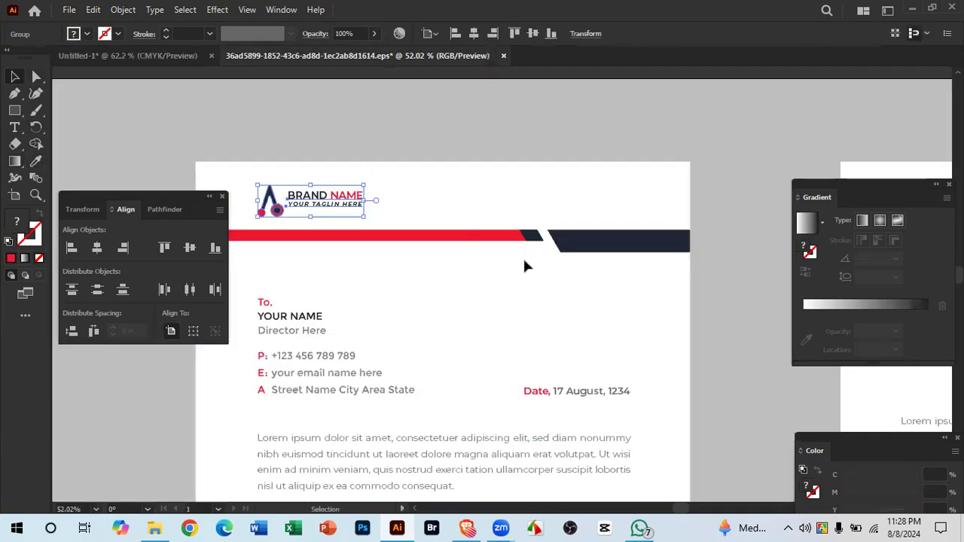
left_click(136, 56)
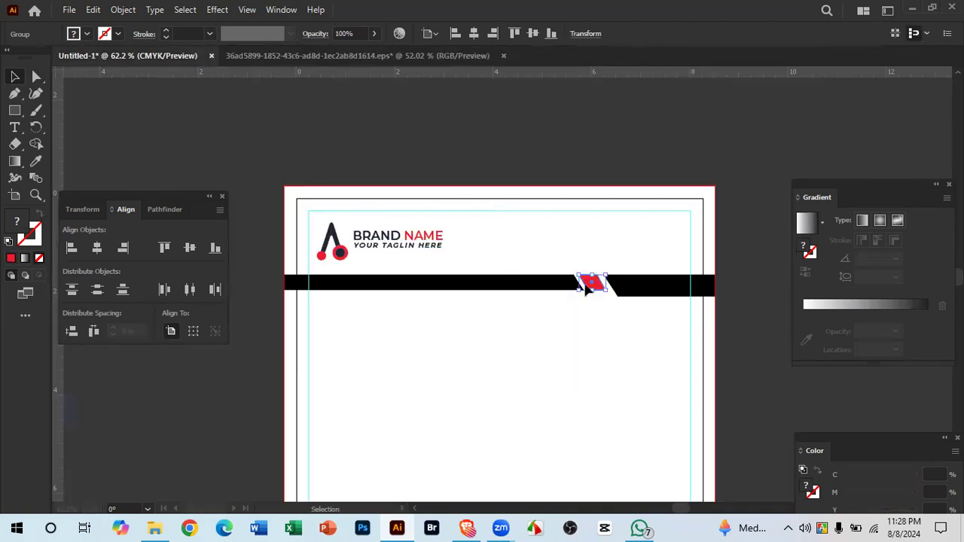
left_click(555, 289)
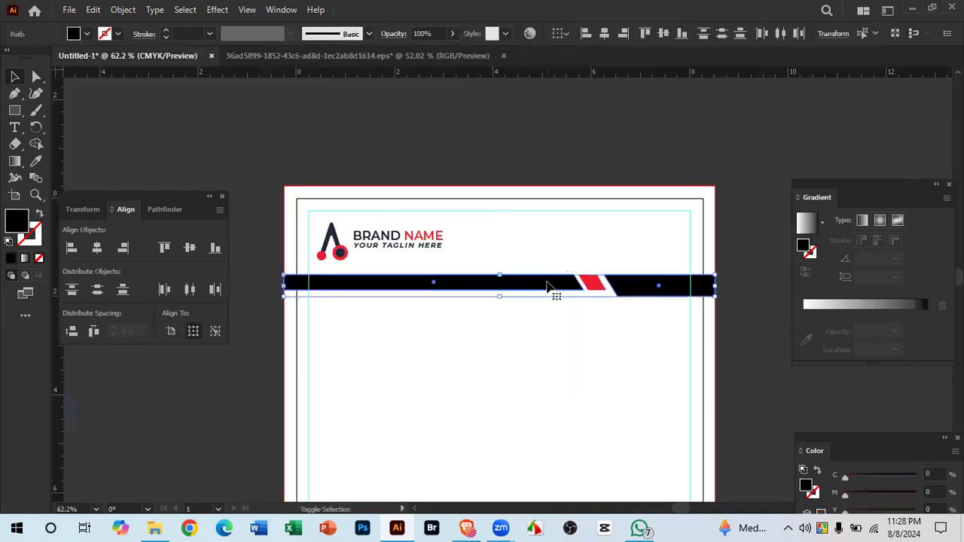
left_click(36, 162)
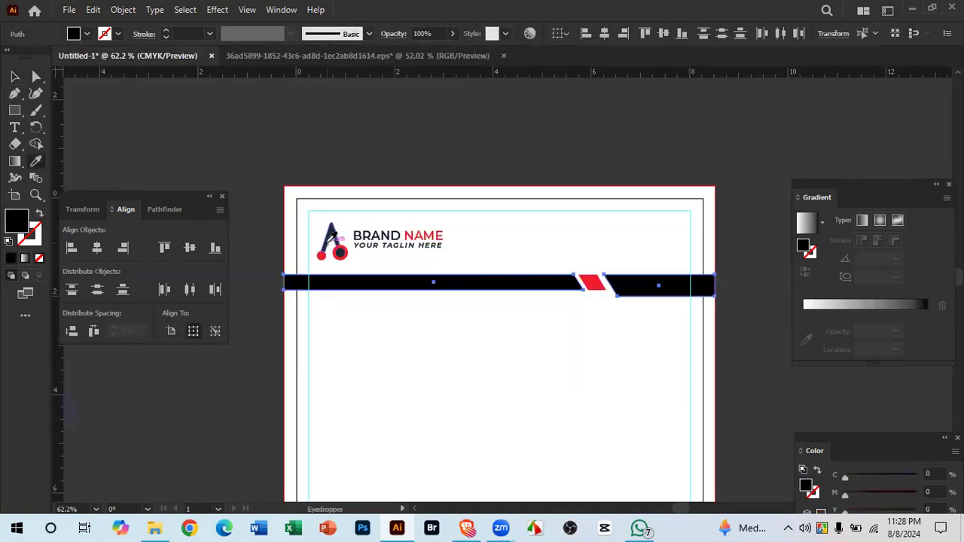
left_click(331, 237)
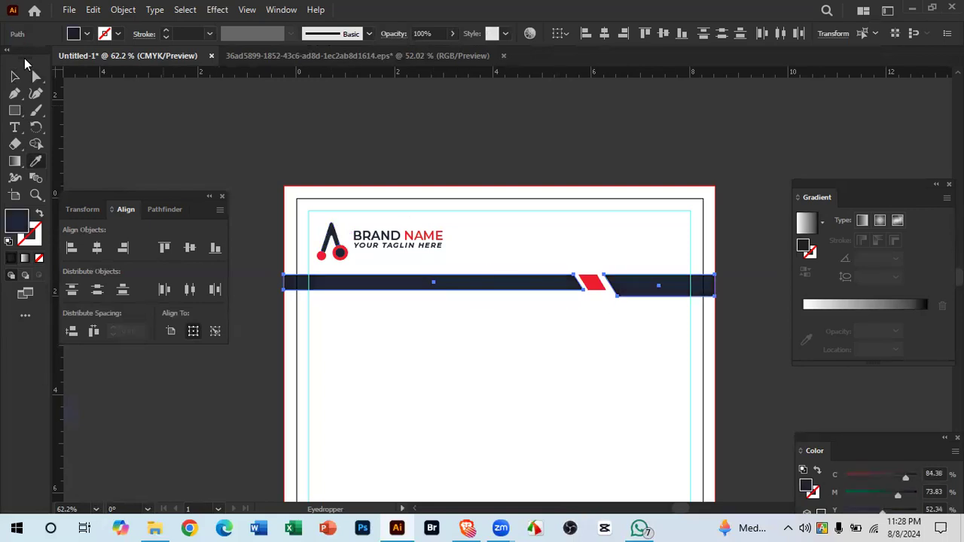
left_click(16, 76)
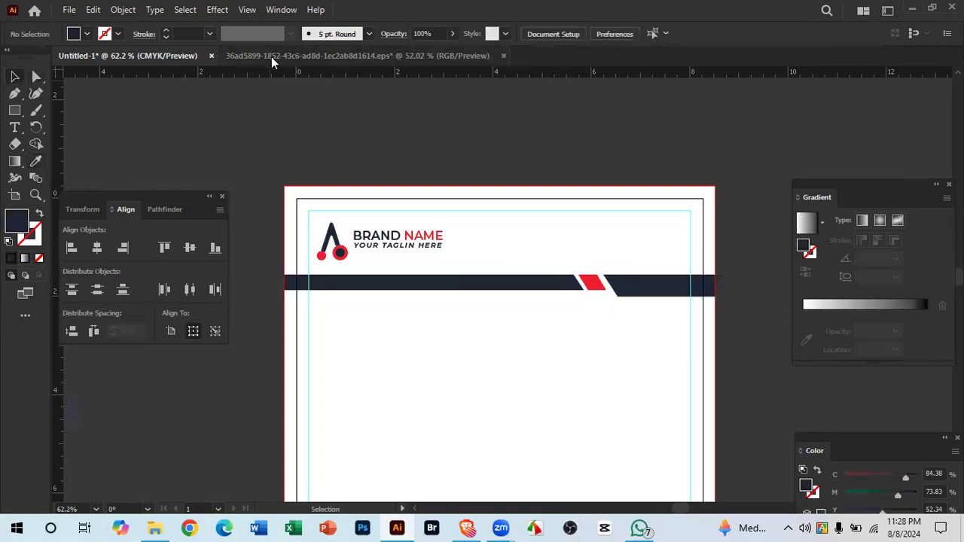
Step: Examine the recipient details, date, body paragraphs and signature block in the reference letterhead
left_click(271, 56)
scroll(449, 356, "down", 2)
scroll(449, 356, "down", 3)
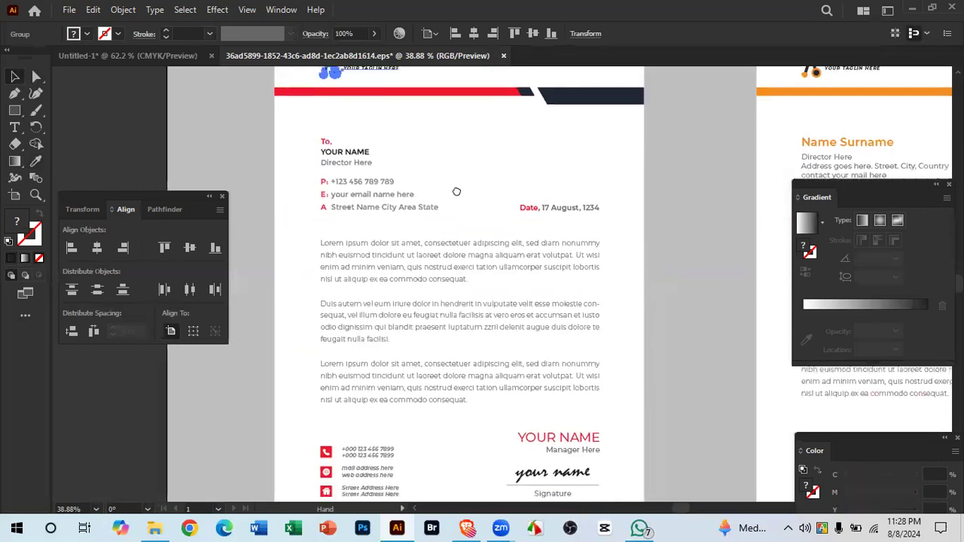
scroll(394, 248, "down", 1)
left_click(360, 194)
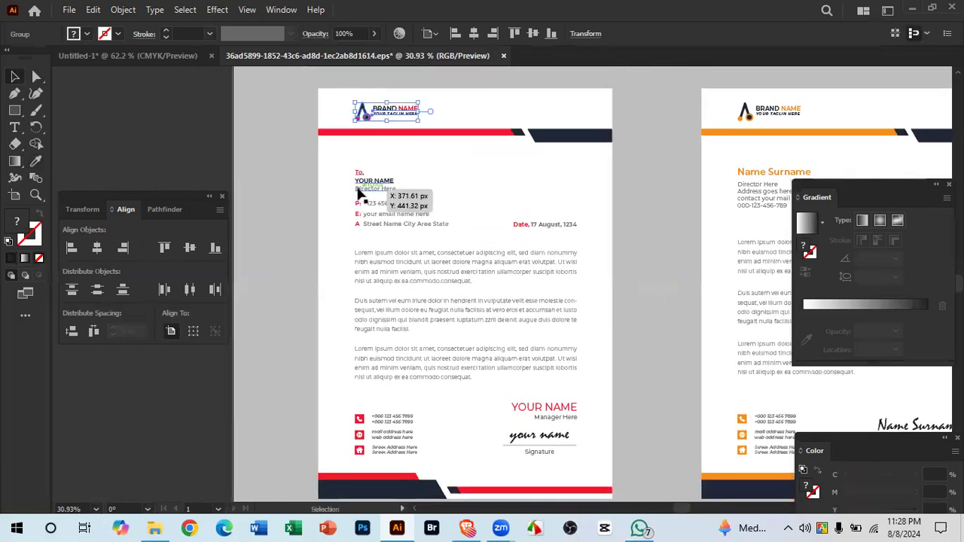
left_click(614, 241)
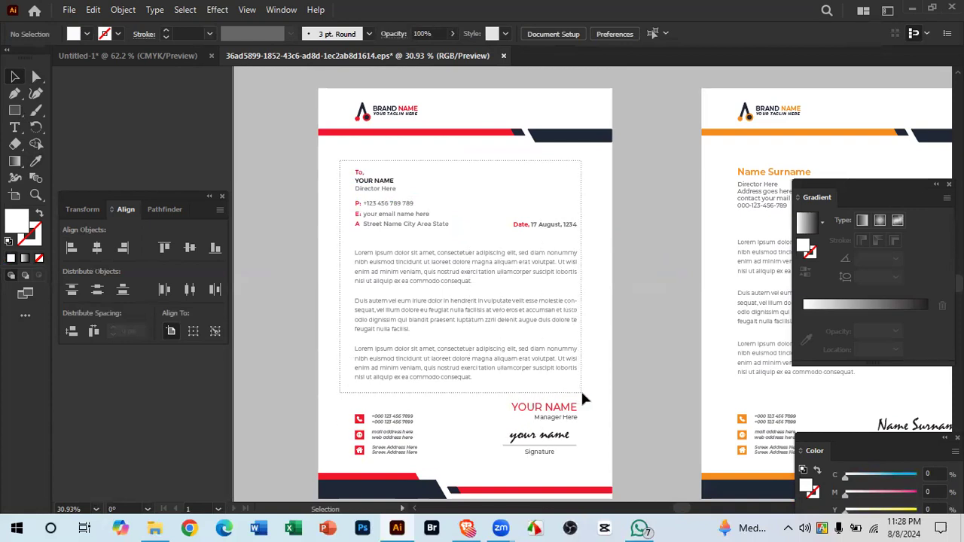
left_click(562, 385)
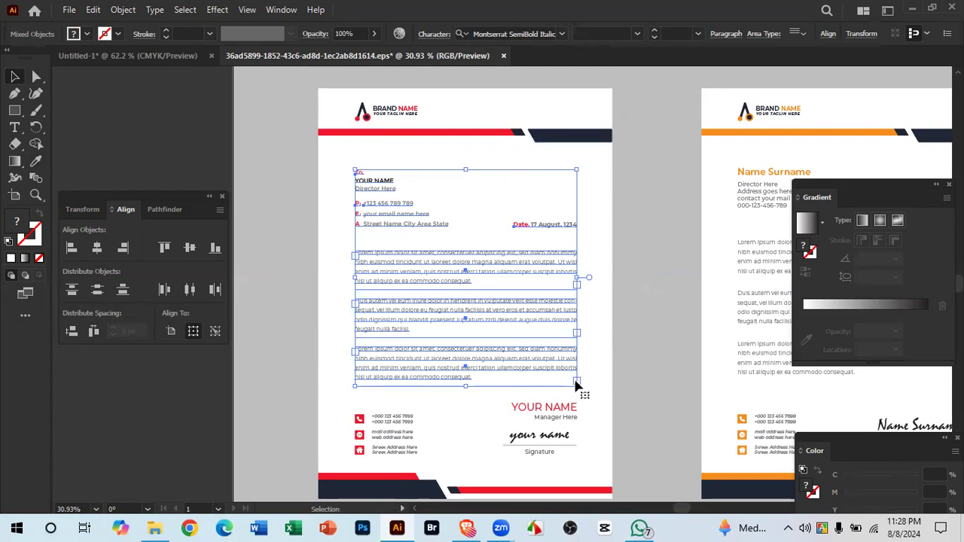
left_click(584, 413)
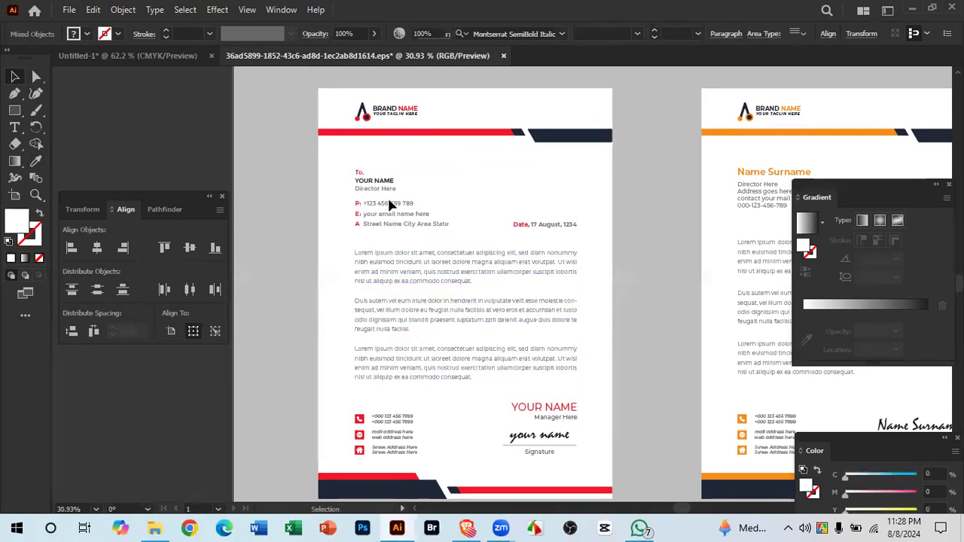
Step: Select the recipient details, date, three body paragraphs and signature block in the reference letterhead for copying
left_click_drag(339, 157, 445, 232)
left_click_drag(549, 399, 585, 408)
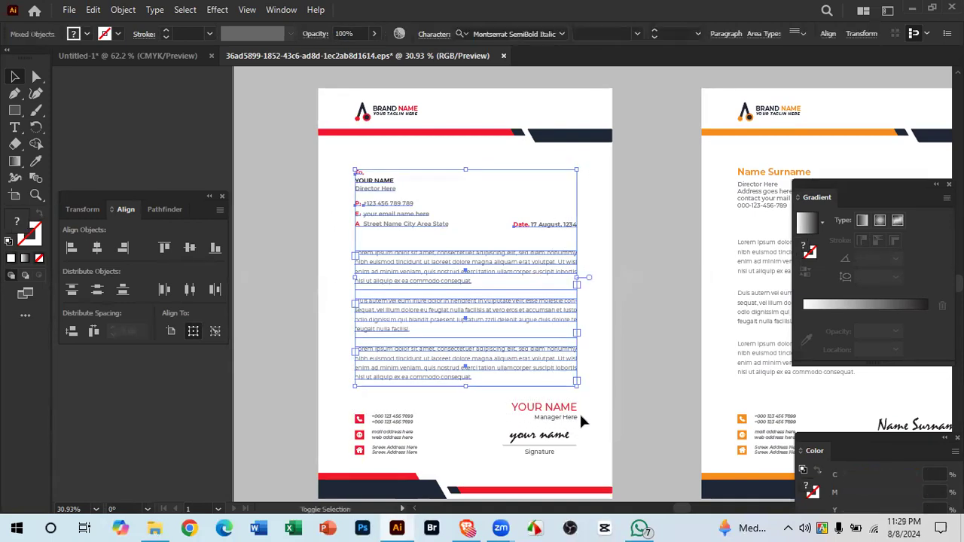
left_click(505, 391, "shift")
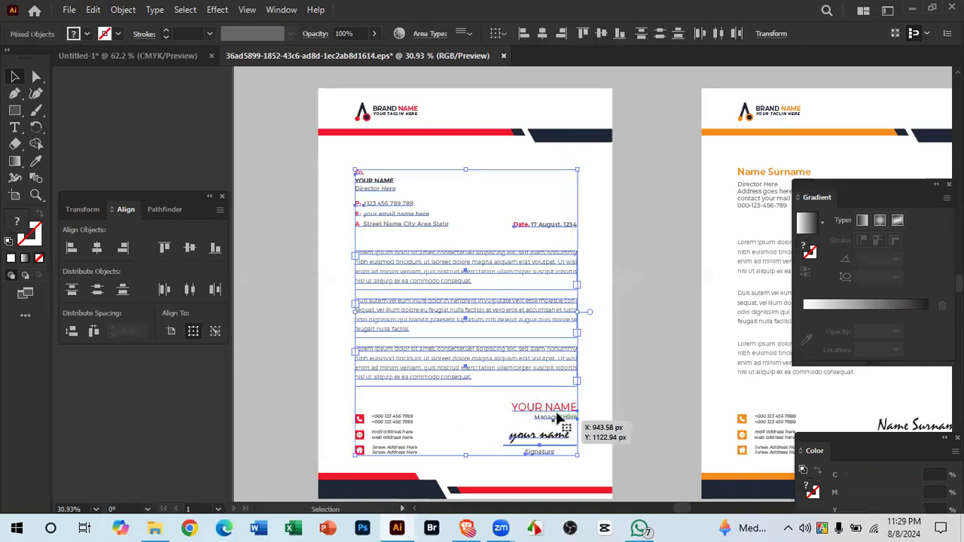
left_click_drag(549, 355, 553, 321)
key("ctrl+z")
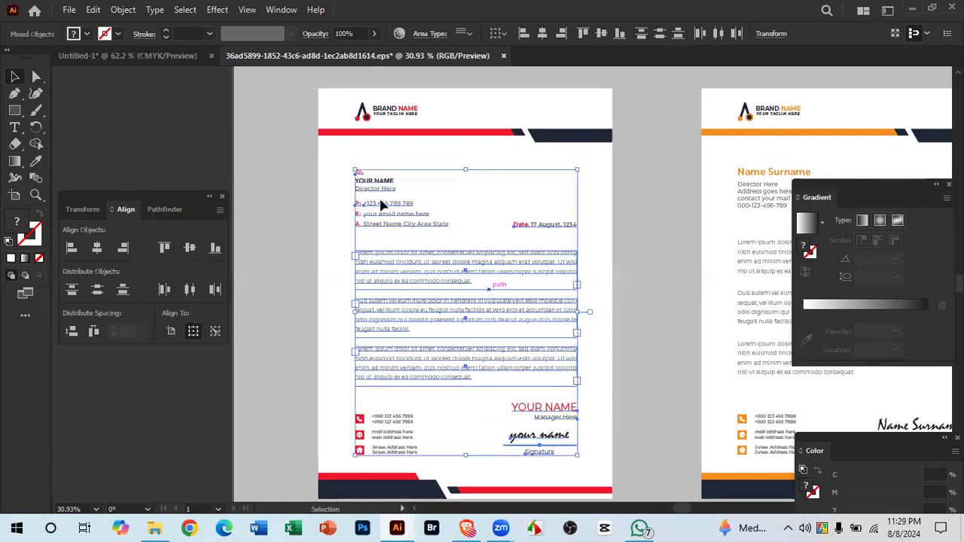
Step: Paste the copied letter text and signature block into Untitled-1, and move them onto the page below the header bars
left_click(136, 55)
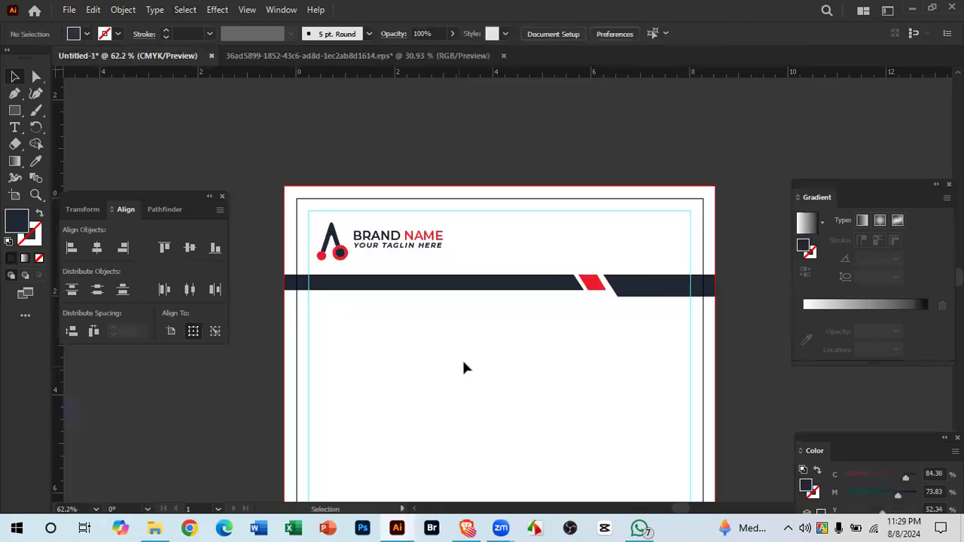
left_click_drag(524, 404, 490, 286)
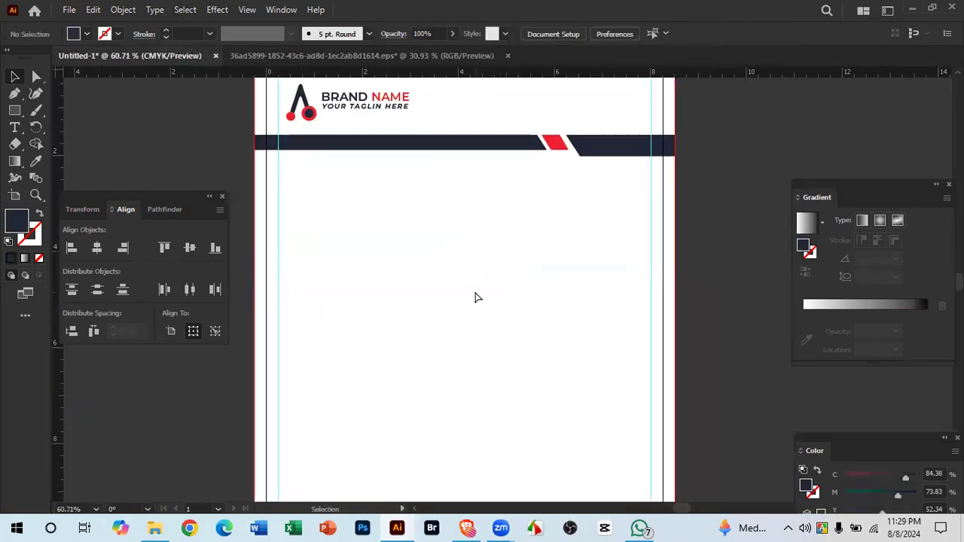
key("ctrl+v")
left_click_drag(486, 336, 456, 348)
left_click_drag(456, 348, 425, 263)
scroll(633, 457, "down", 2)
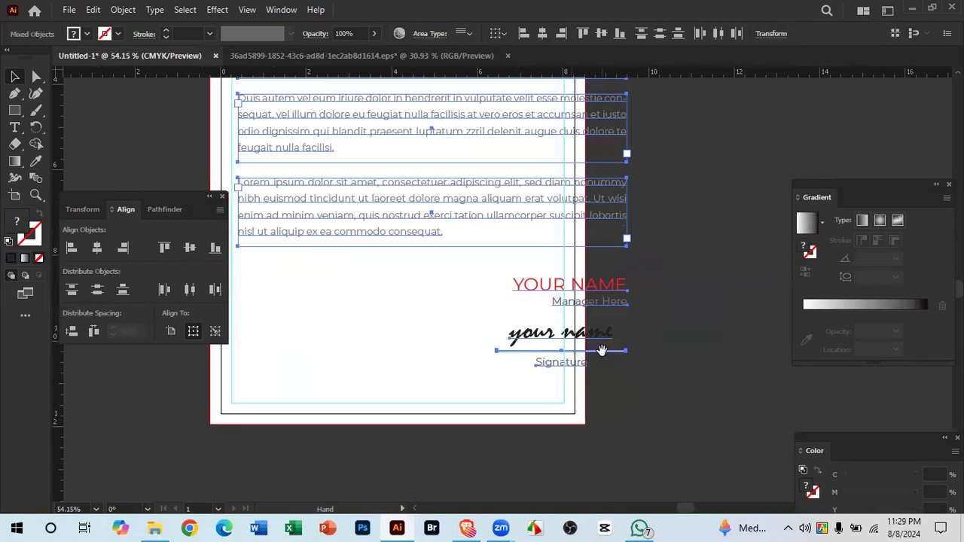
Step: Scale the pasted letter text down to fit between the side margin guides, starting just beneath the header bars
left_click_drag(651, 443, 590, 363)
left_click_drag(479, 317, 484, 355)
left_click_drag(483, 292, 506, 400)
left_click_drag(569, 462, 513, 391)
left_click(364, 187)
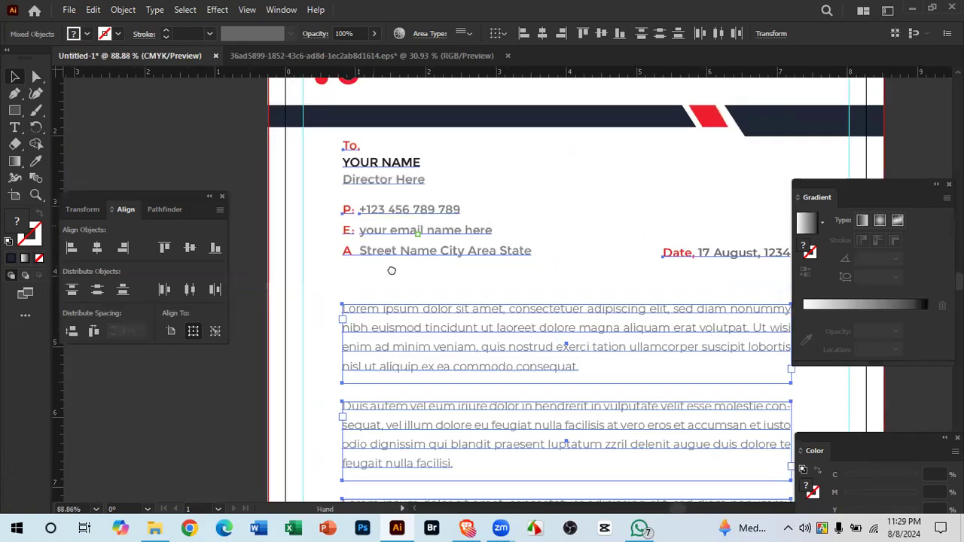
mouse_move(409, 283)
left_mouse_down()
mouse_move(380, 282)
mouse_move(391, 285)
left_mouse_up()
scroll(409, 324, "down", 2, "alt")
left_click_drag(492, 382, 472, 232)
scroll(451, 242, "down", 2, "alt")
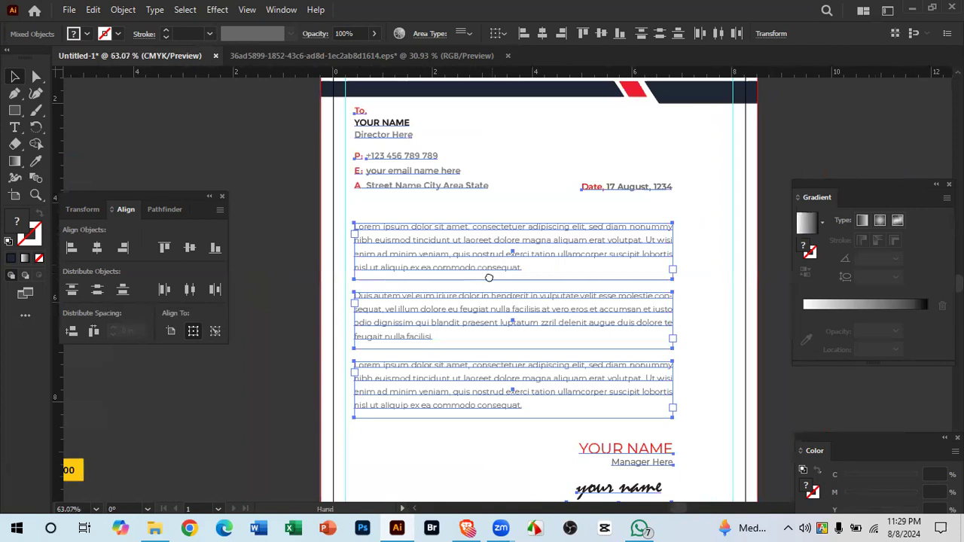
Step: Check the letter text's side margins in the reference letterhead, and shift the Untitled-1 text block right towards the page centre
left_click(259, 55)
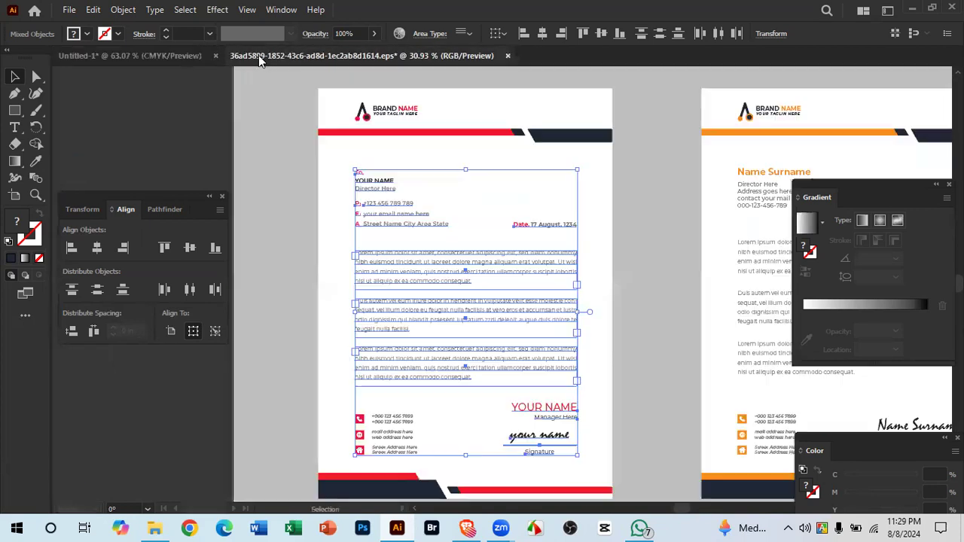
left_click(587, 204)
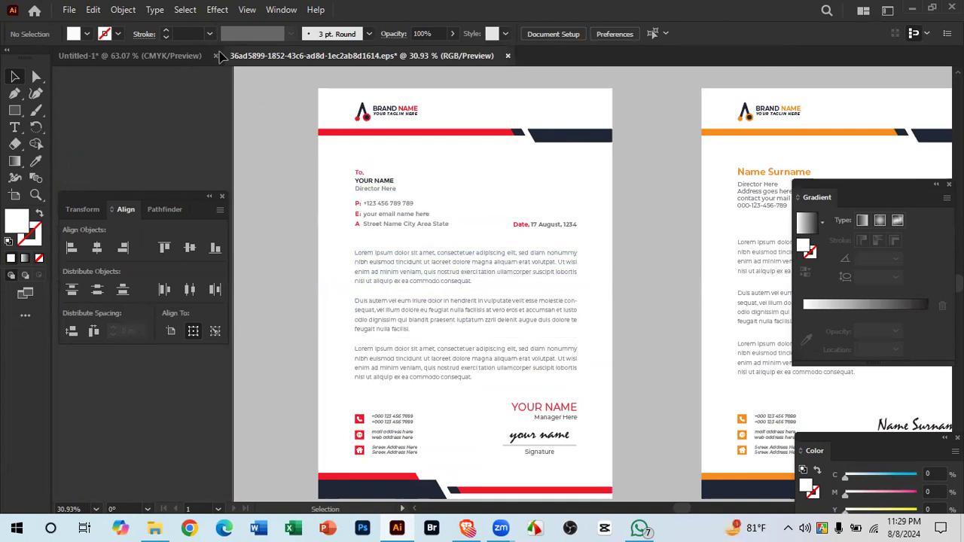
left_click(172, 53)
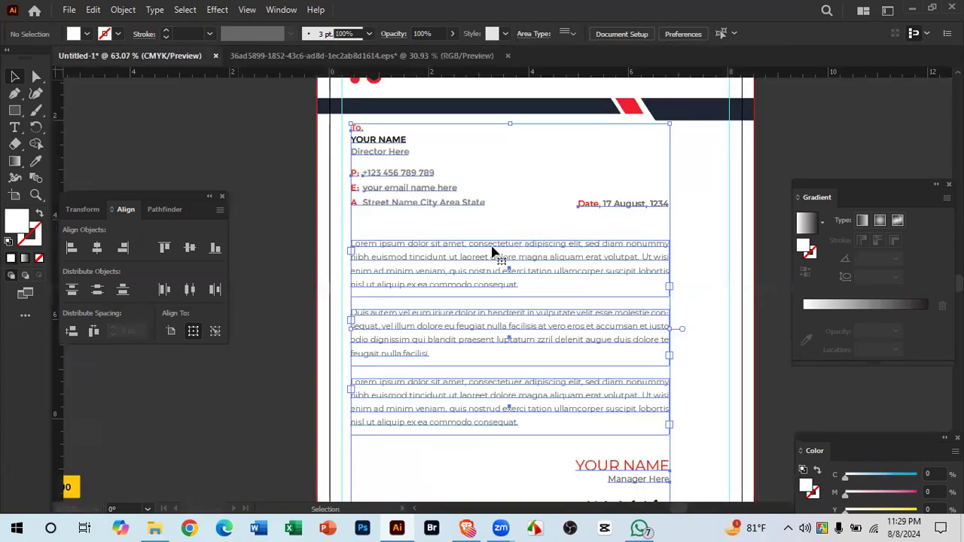
scroll(454, 256, "down", 1)
left_click_drag(475, 276, 529, 249)
scroll(531, 249, "up", 2)
scroll(532, 249, "down", 1)
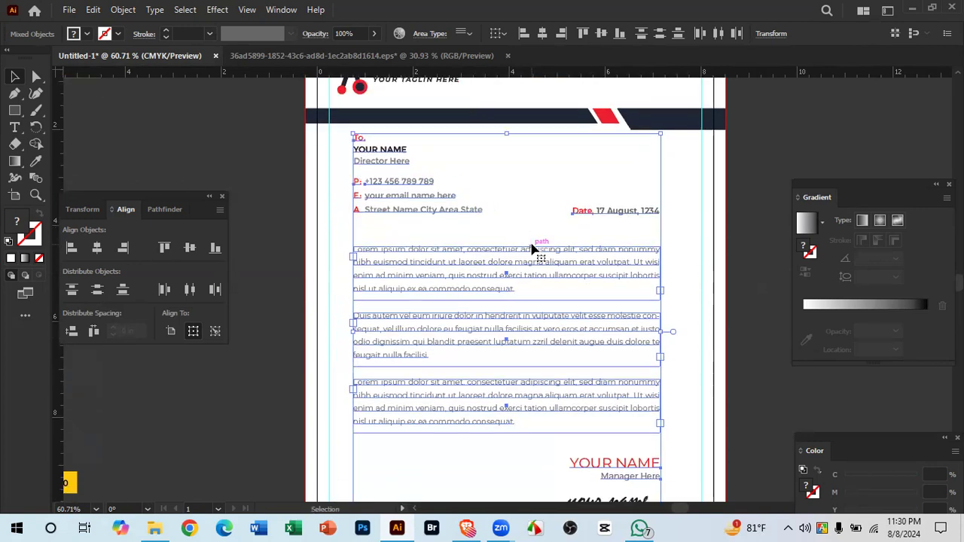
Step: Nudge the whole letter text block slightly further right to even out its side margins
key("Right")
key("Right")
key("Right")
key("Right")
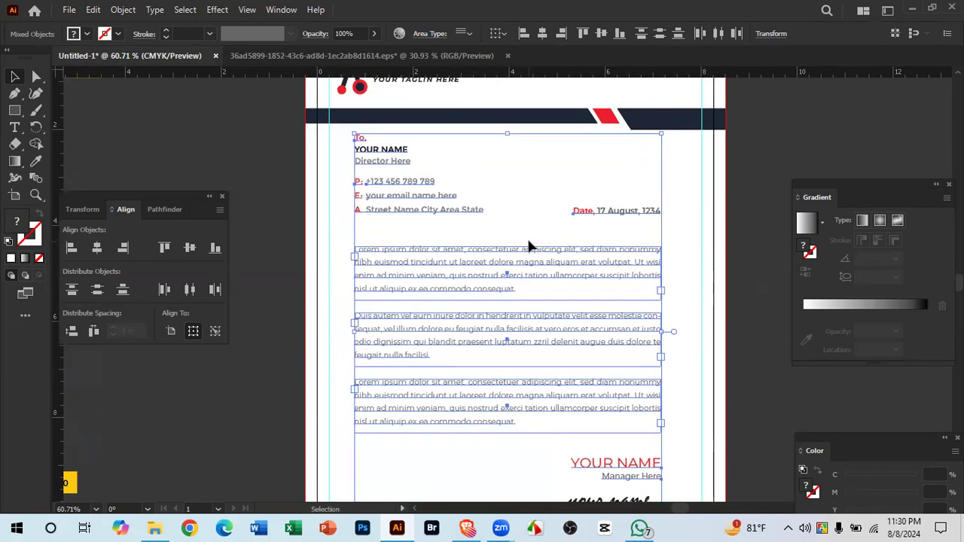
key("Right")
key("Right")
key("Right")
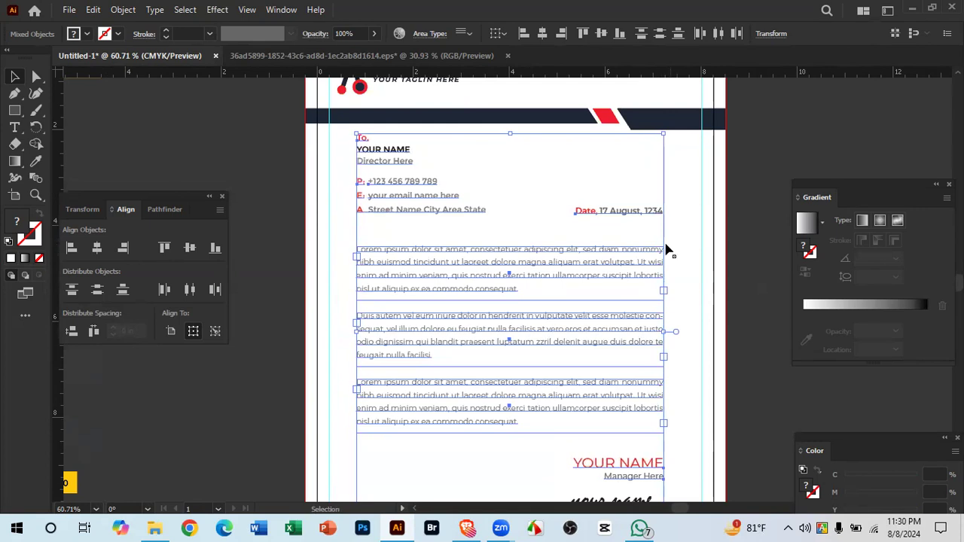
key("Right")
key("Right")
key("Right")
key("Right")
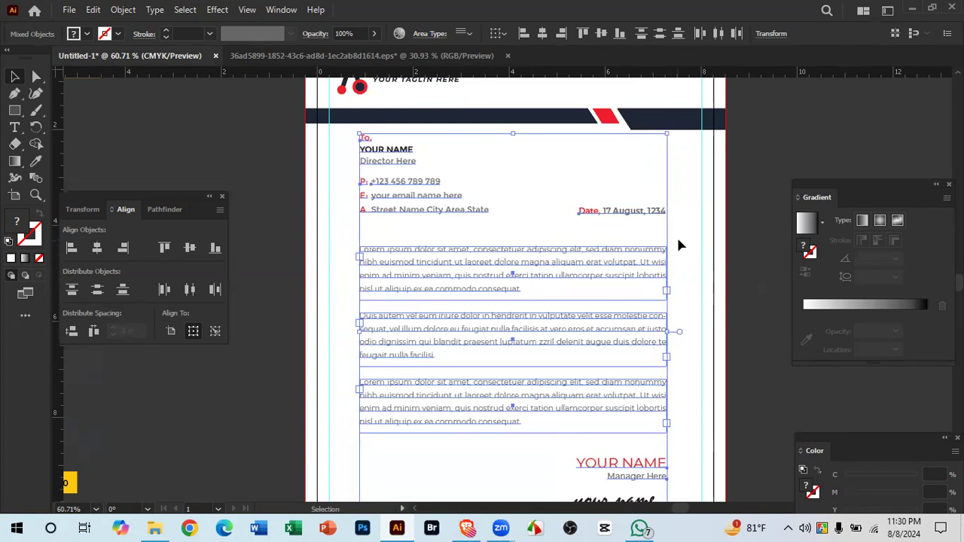
left_click(679, 245)
Step: Nudge the signature block up closer to the last body paragraph
scroll(580, 294, "down", 1)
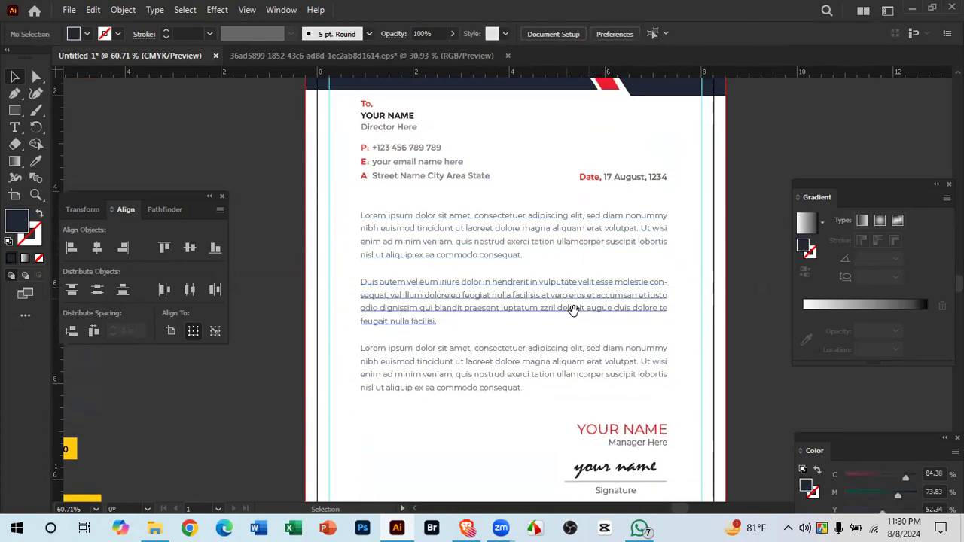
scroll(570, 337, "down", 1)
left_click_drag(568, 338, 555, 249)
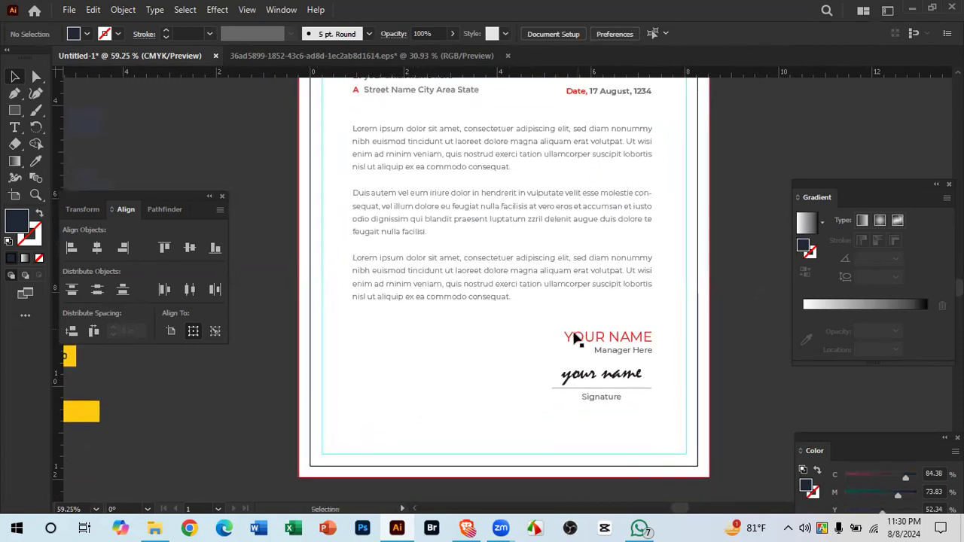
left_click_drag(541, 324, 634, 396)
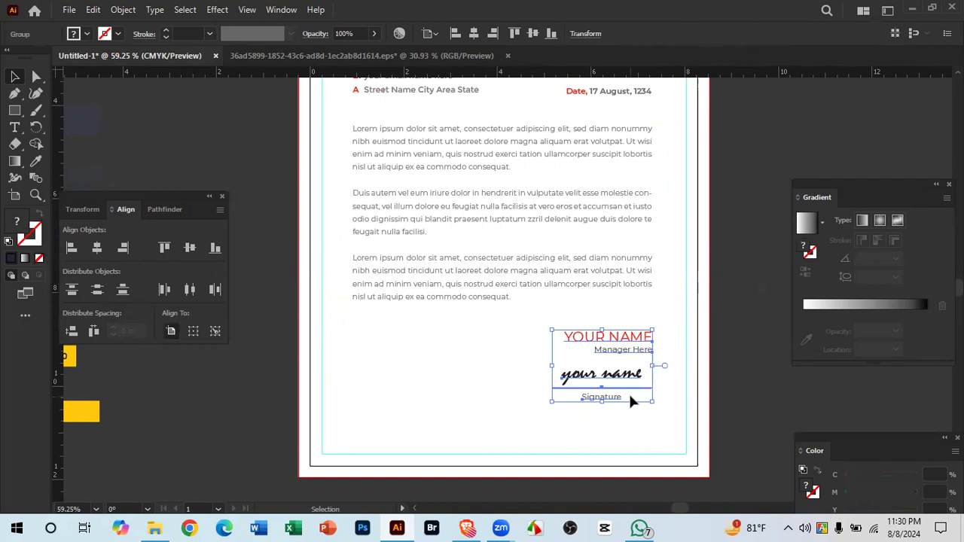
key("Up")
key("Up")
key("Up")
key("Up")
key("Up")
key("Up")
key("Up")
key("Up")
key("Up")
key("Up")
key("Up")
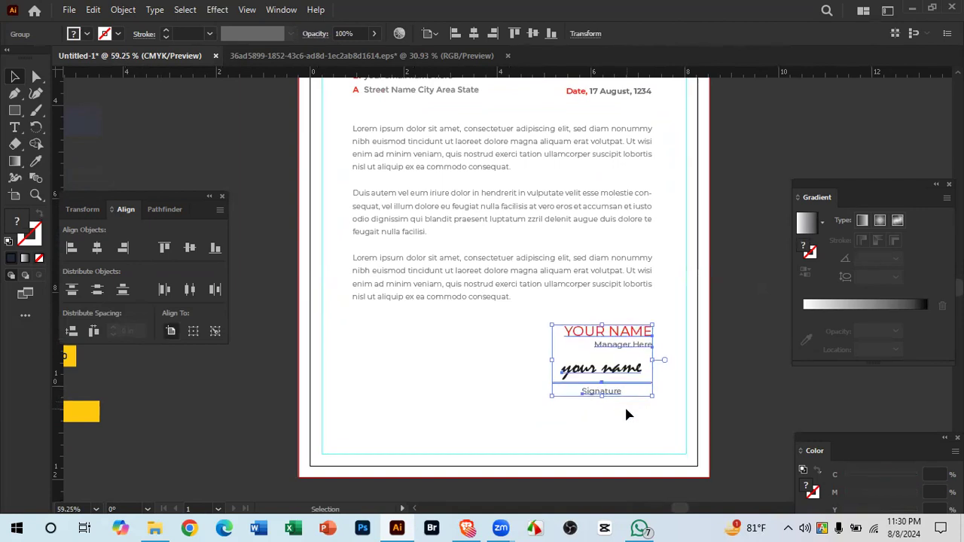
key("Up")
key("Up")
key("Up")
key("Up")
key("Up")
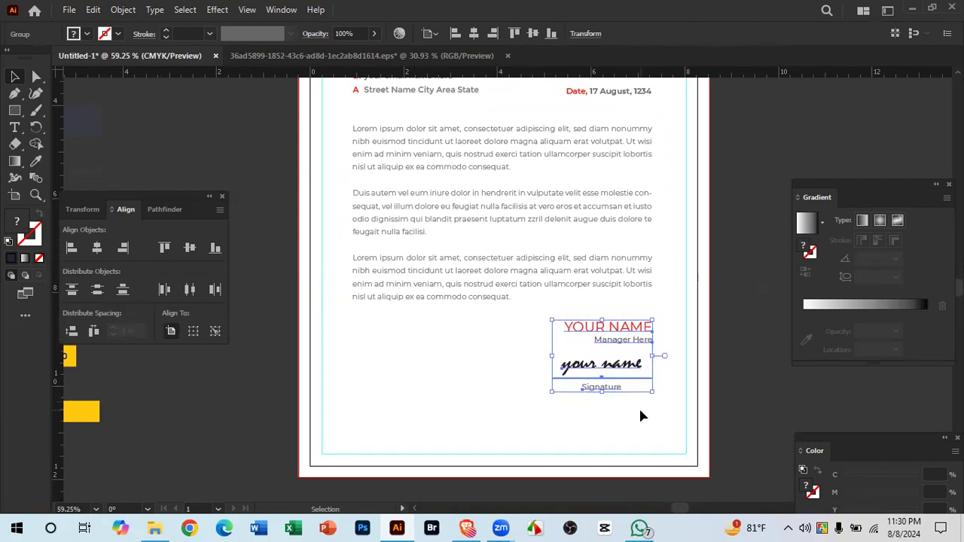
left_click(640, 411)
Step: Review the Untitled-1 page layout, and examine the contact icons, contact details and footer bars in the reference letterhead
scroll(546, 354, "up", 5)
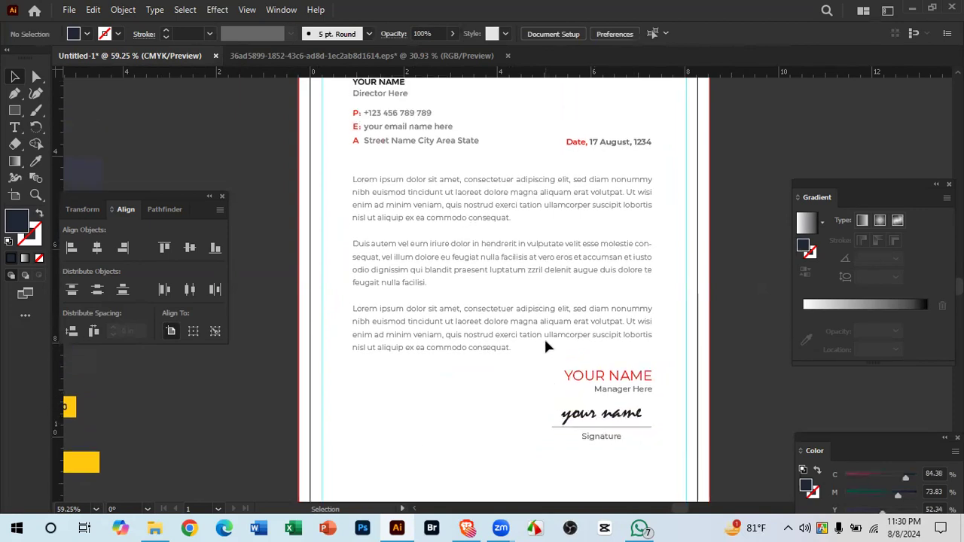
left_click_drag(511, 326, 471, 271)
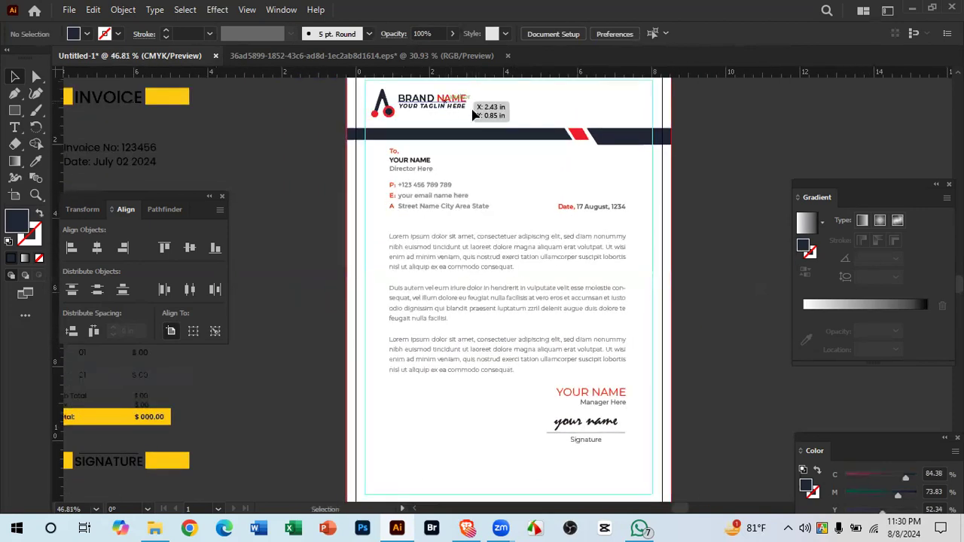
left_click_drag(568, 366, 580, 301)
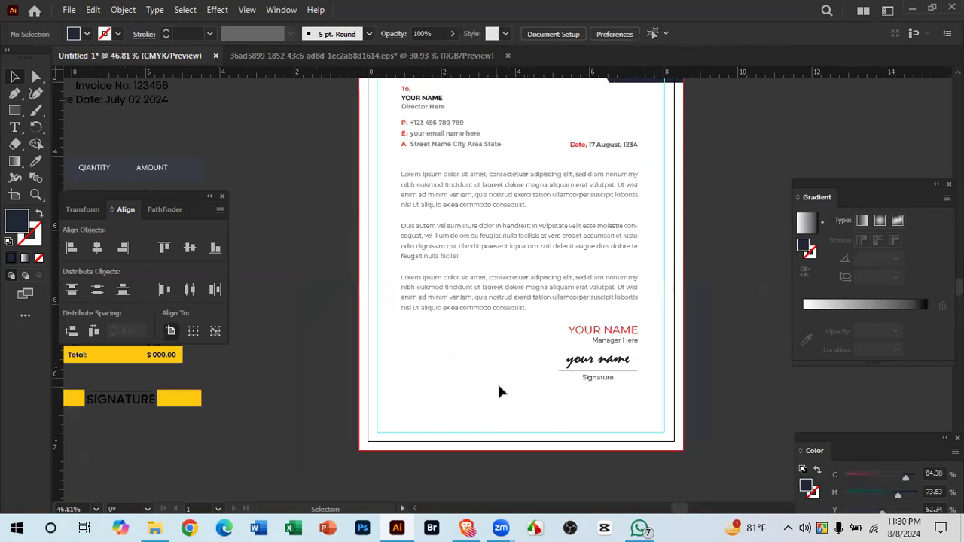
left_click(242, 55)
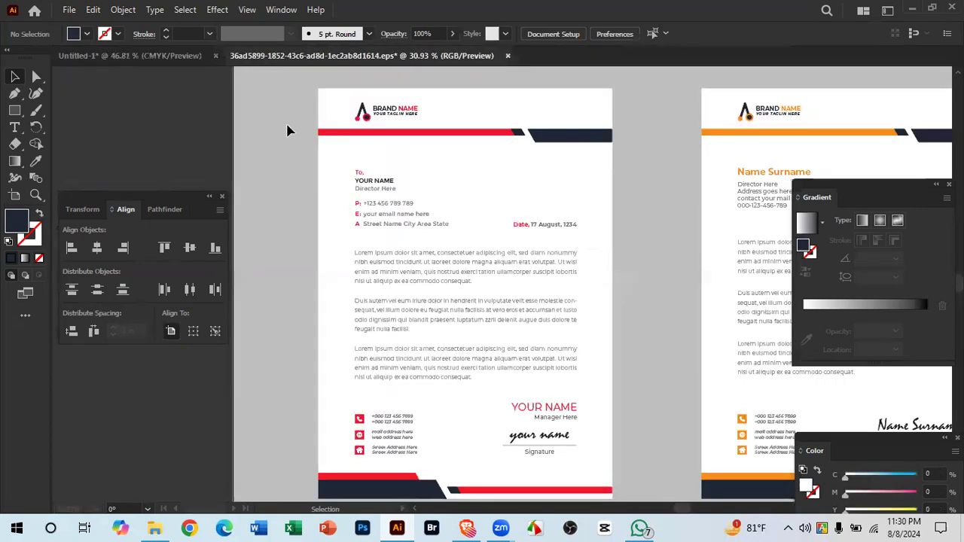
left_click_drag(575, 440, 580, 270)
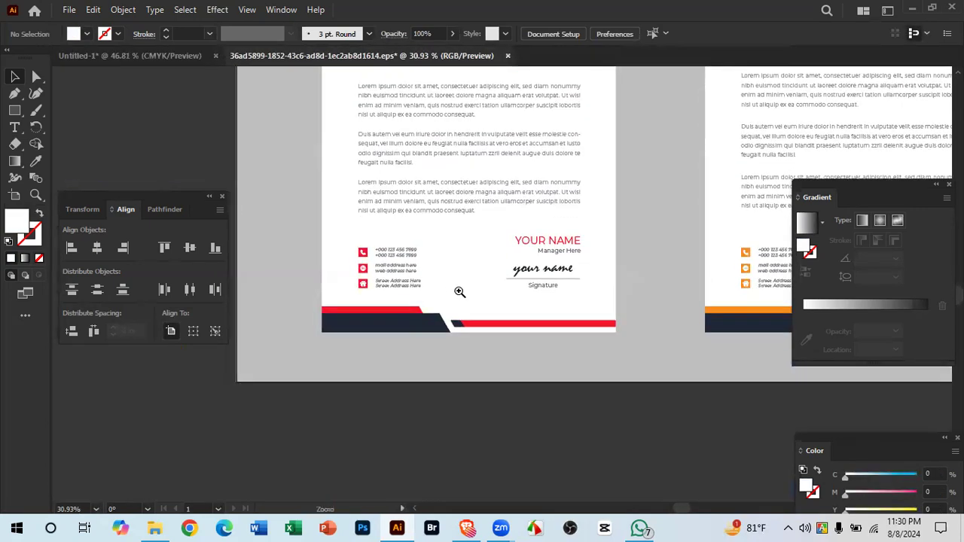
left_click_drag(461, 293, 529, 304)
left_click_drag(465, 352, 510, 353)
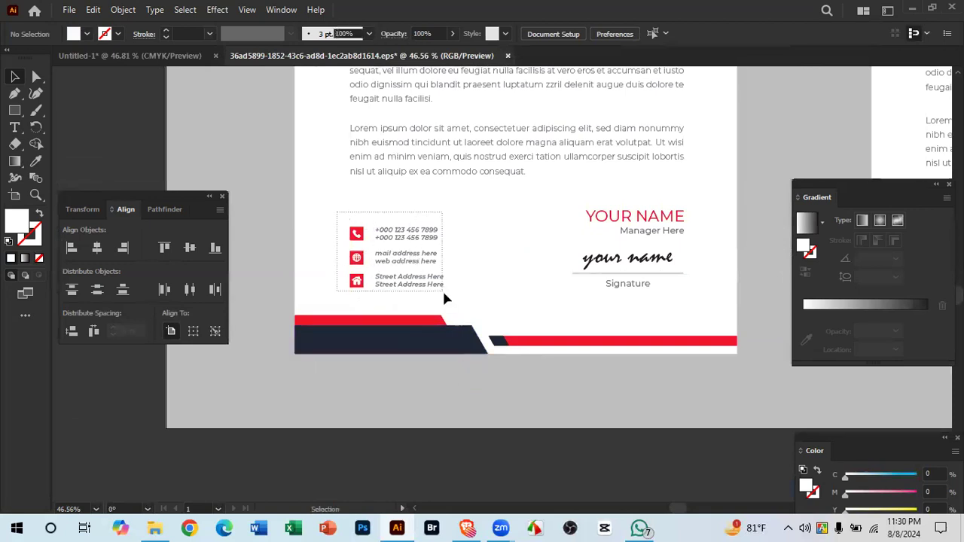
left_click_drag(444, 294, 419, 213)
left_click_drag(418, 263, 409, 262)
scroll(409, 262, "up", 2)
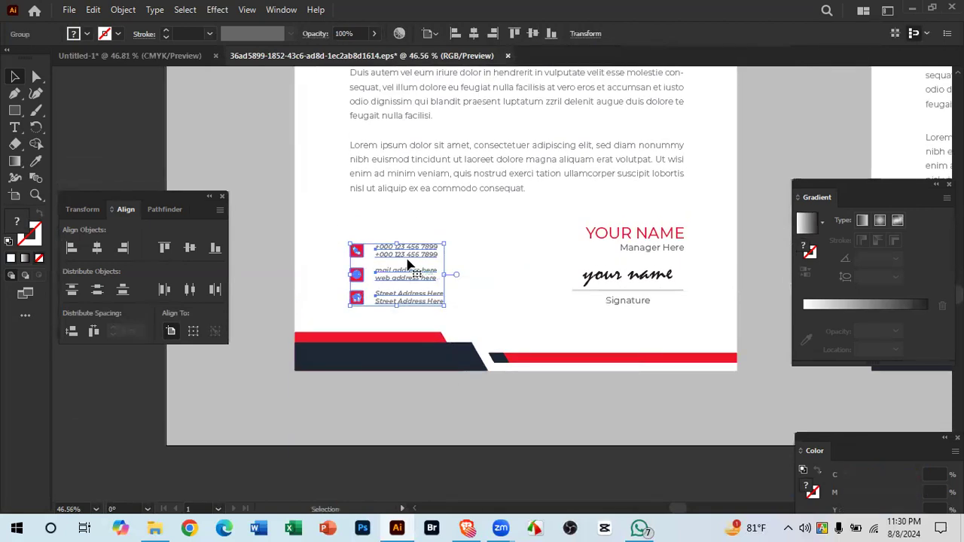
scroll(411, 256, "up", 10)
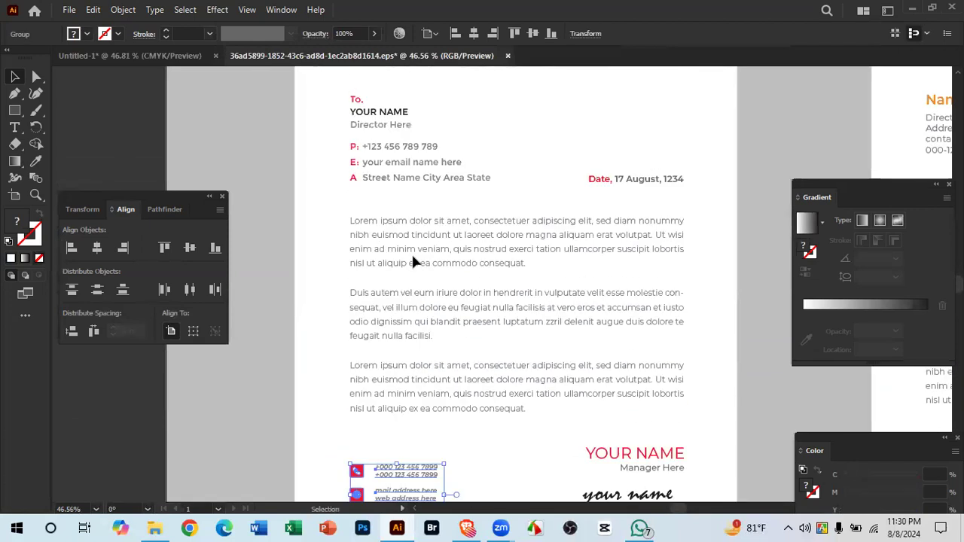
scroll(467, 366, "down", 8)
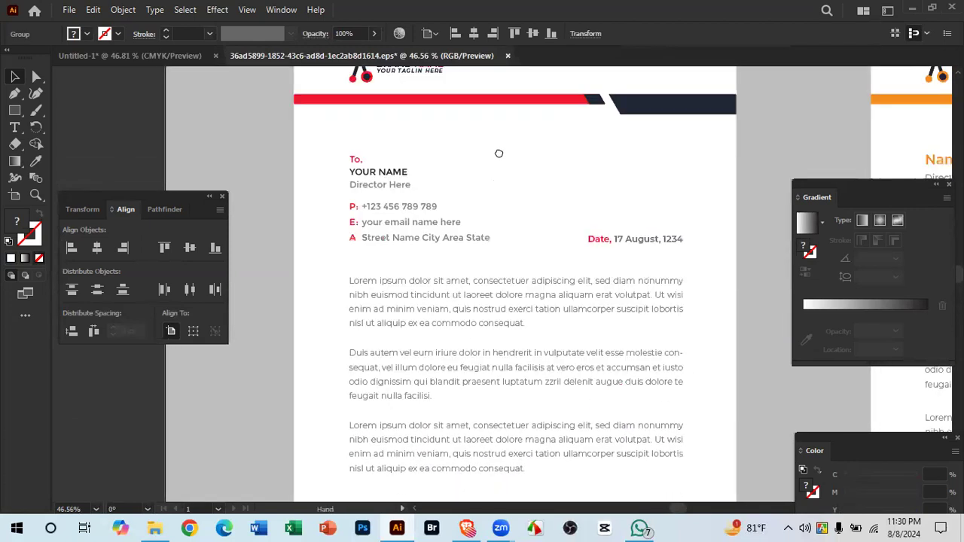
scroll(551, 352, "up", 3)
left_click(550, 352)
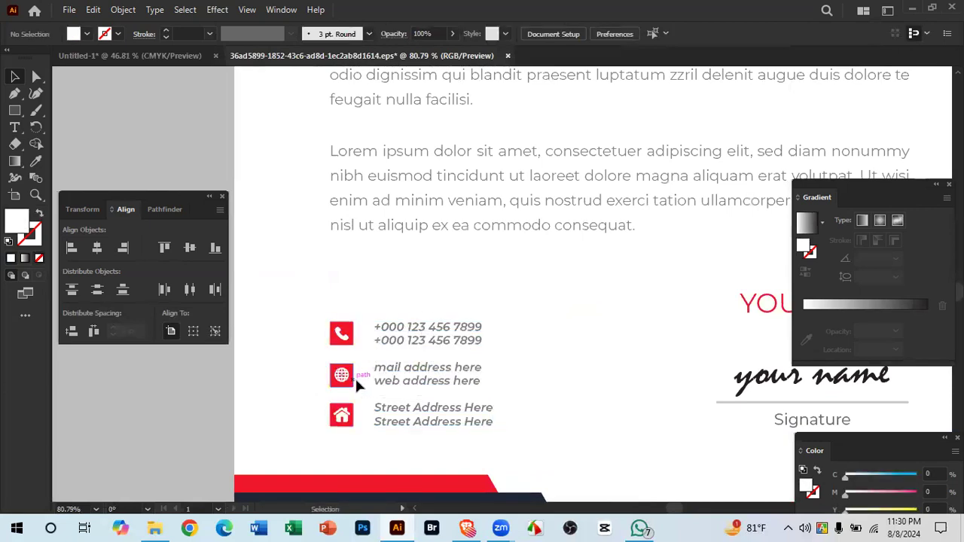
Step: Copy the contact icons and details group from the reference letterhead into Untitled-1, below the last body paragraph opposite the signature block
left_click(475, 420)
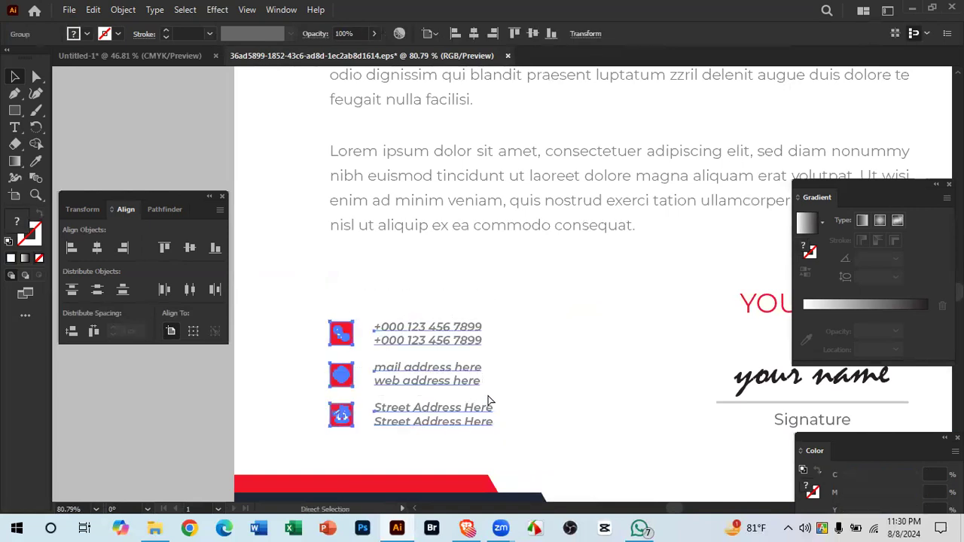
left_click(166, 54)
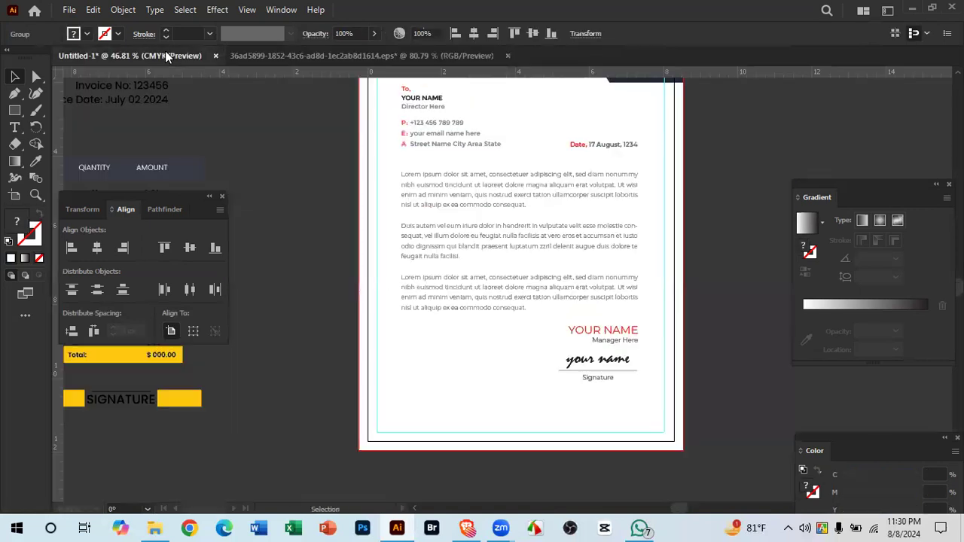
key("a")
key("ctrl+v")
left_click(482, 339)
left_click_drag(517, 318, 436, 388)
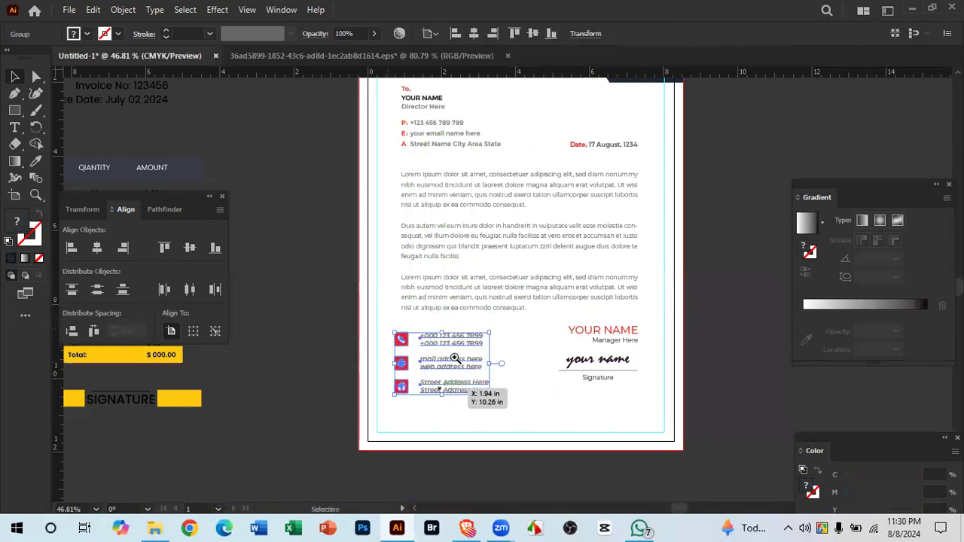
Step: Align the contact group's left edge with the body text using a vertical guide, and delete the guide
scroll(436, 388, "up", 3)
left_click_drag(60, 402, 379, 215)
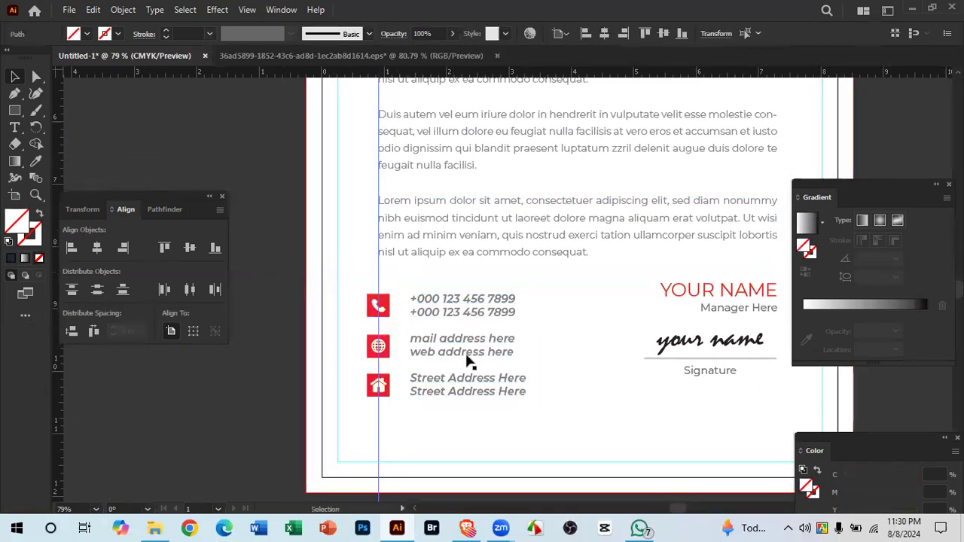
left_click_drag(385, 300, 397, 307)
left_click_drag(432, 354, 434, 356)
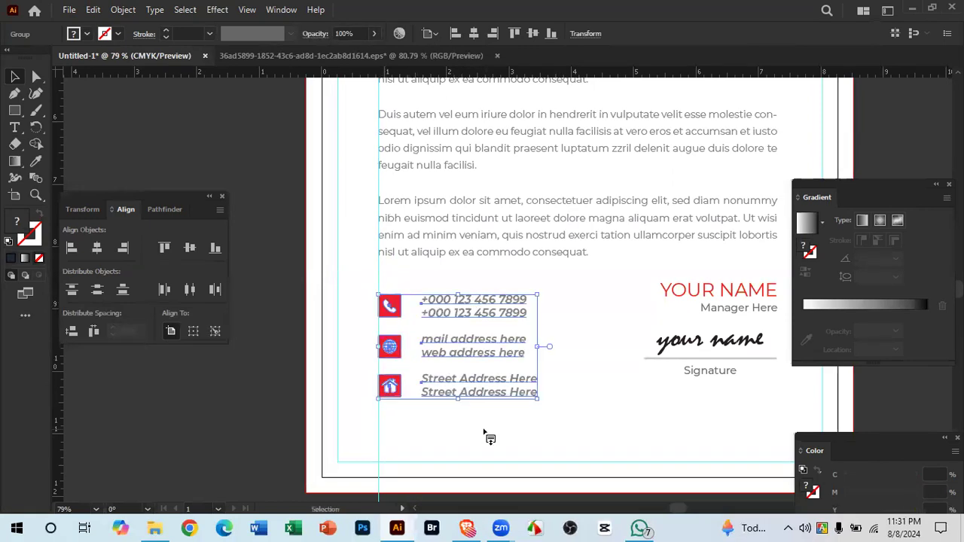
scroll(470, 377, "down", 3)
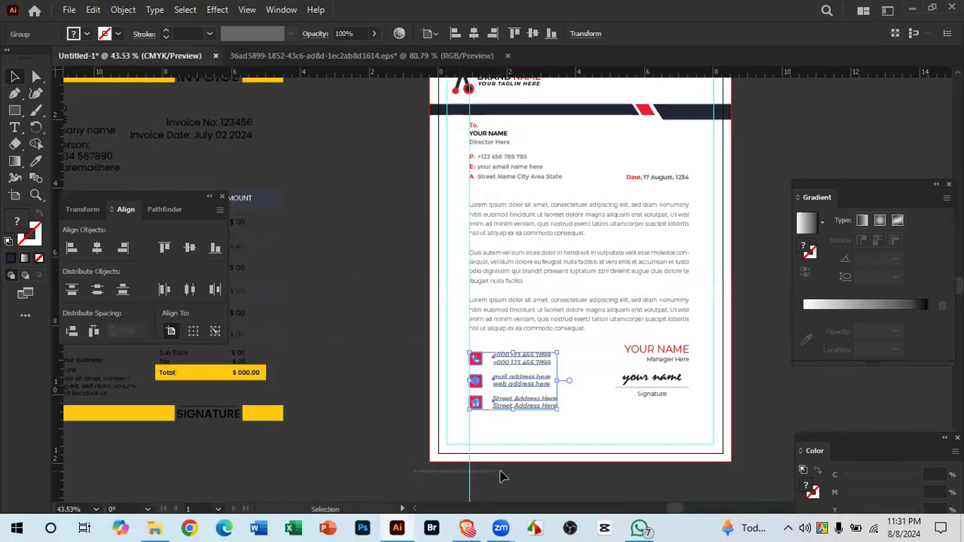
left_click(498, 474)
key("Delete")
Step: Review the Untitled-1 page from header to contact details, and examine the footer and overall layout of the reference letterhead
scroll(498, 369, "up", 5)
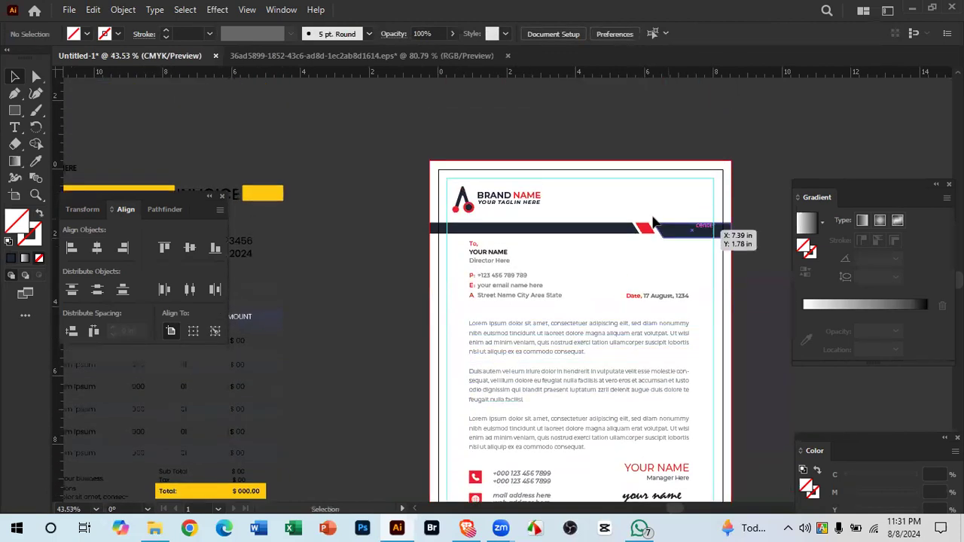
left_click_drag(596, 248, 546, 192)
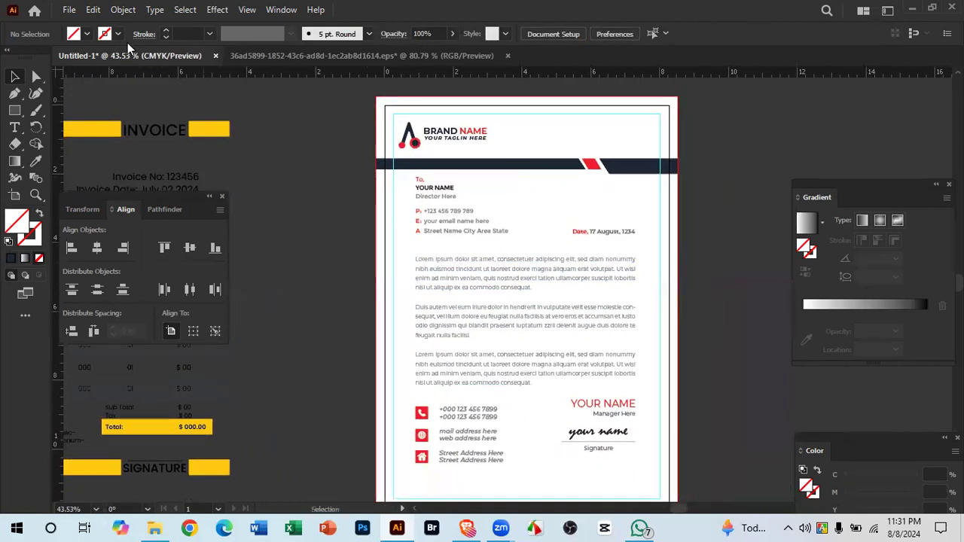
left_click(316, 57)
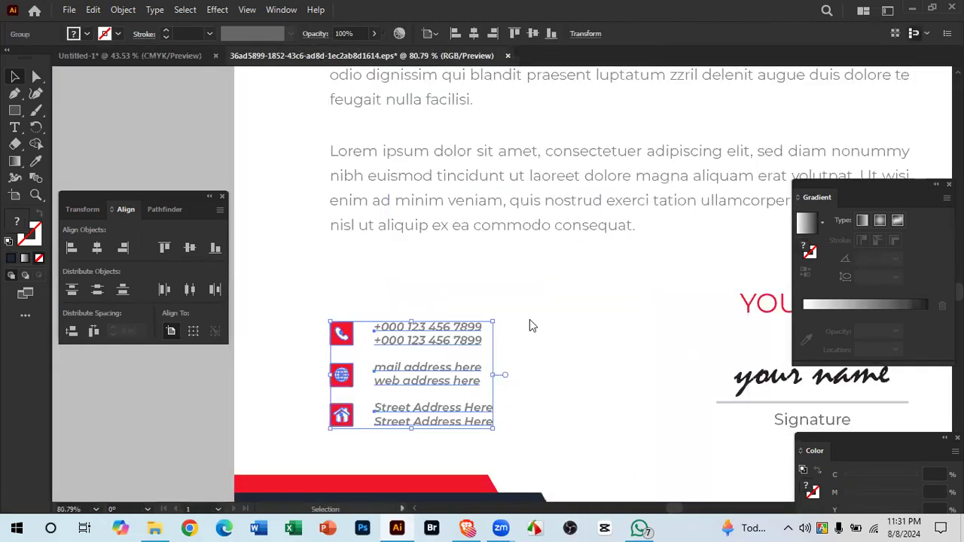
left_click(576, 380)
scroll(550, 407, "down", 5)
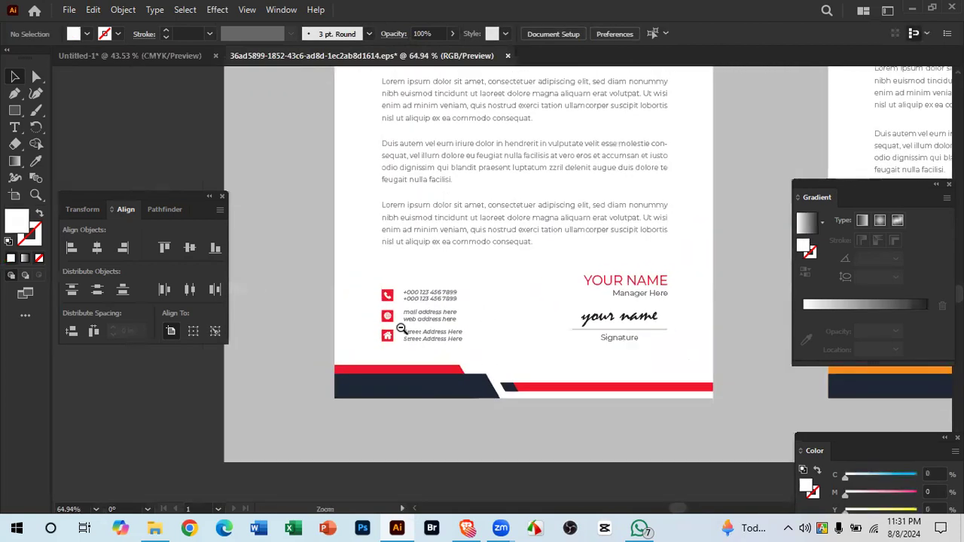
scroll(527, 156, "down", 5)
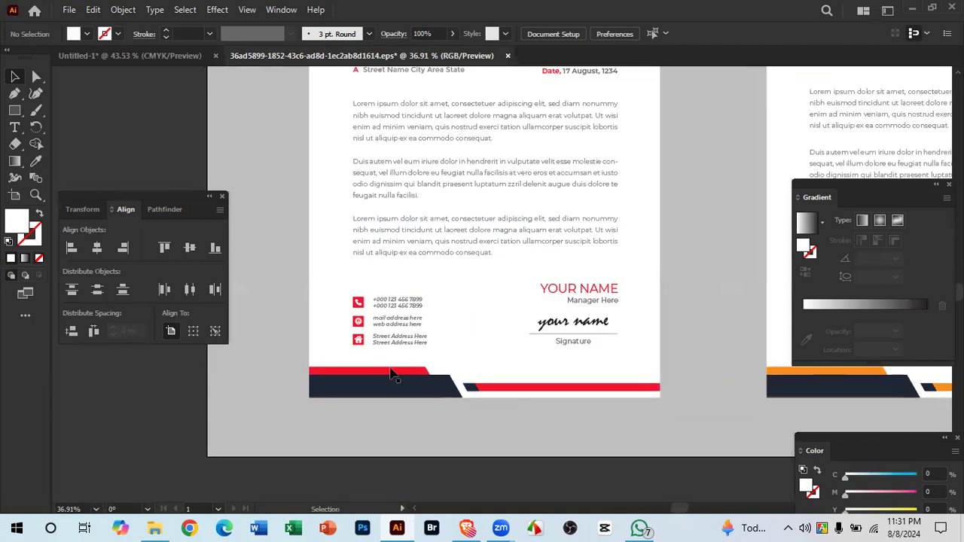
scroll(452, 391, "up", 7)
scroll(488, 353, "down", 4)
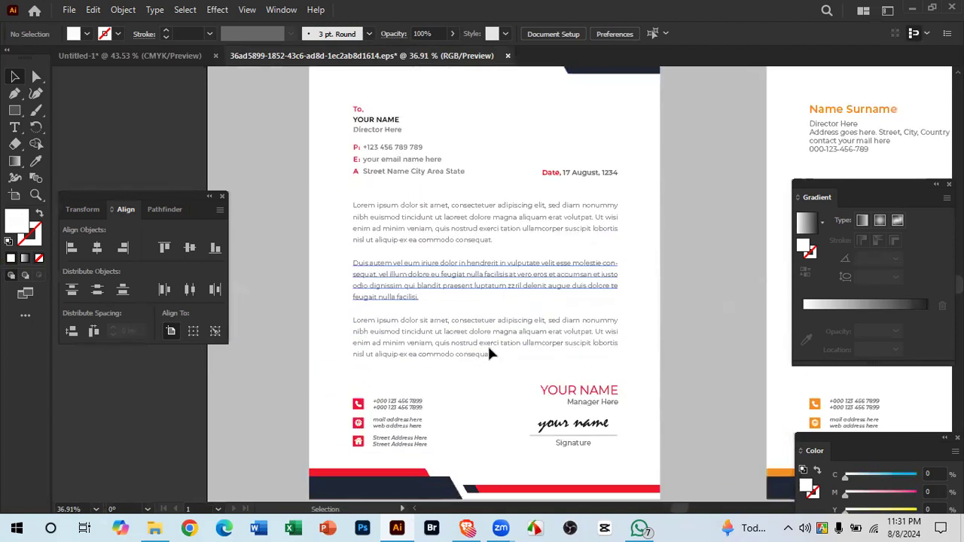
Step: Duplicate the navy and red header bar shapes in Untitled-1 down over the body text, and flip the copy horizontally
left_click(168, 55)
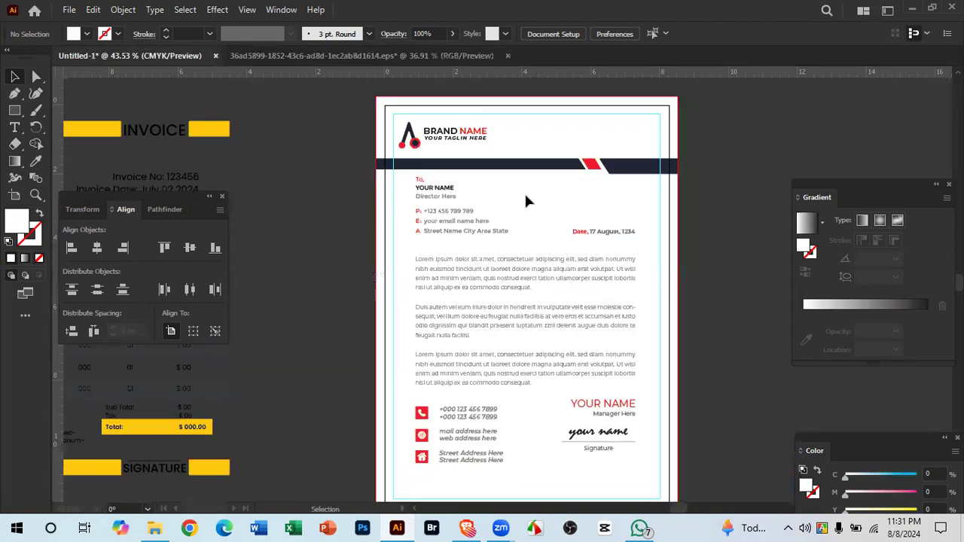
left_click(619, 174)
left_click_drag(624, 169, 625, 338, "alt")
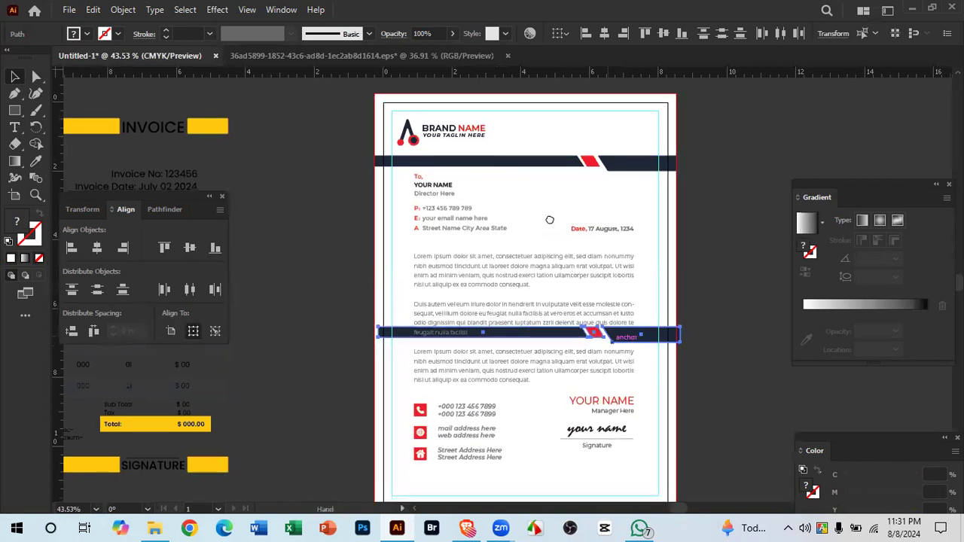
scroll(624, 338, "down", 4)
left_click_drag(612, 242, 338, 240)
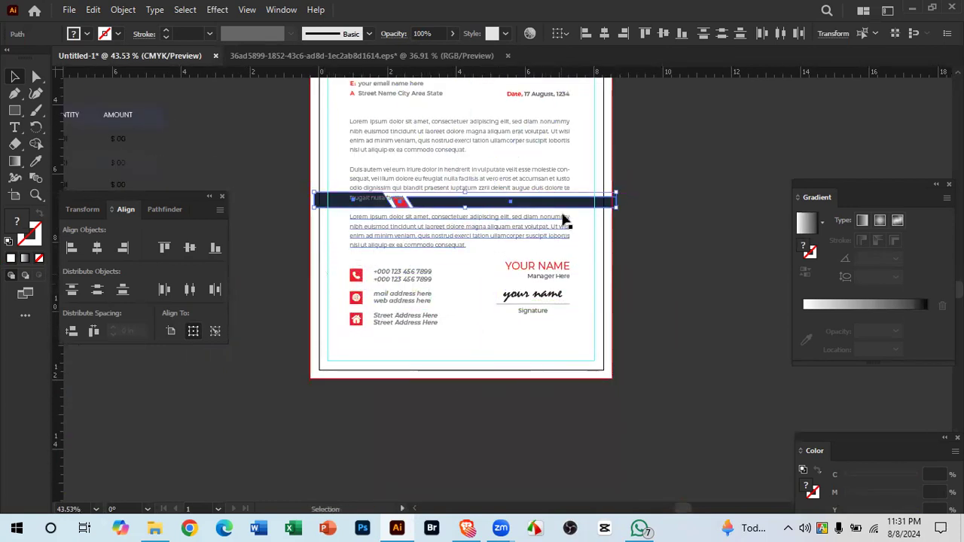
Step: Move the flipped bar copy down to the page's footer, aligning its ends with the page's side bleed edges
scroll(581, 211, "up", 1)
left_click_drag(591, 202, 583, 370)
left_click_drag(355, 345, 545, 361)
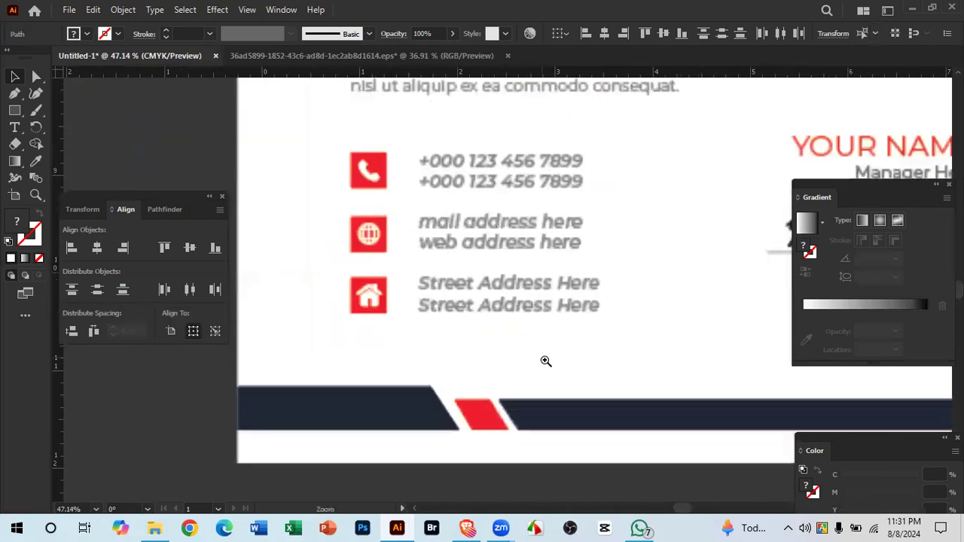
left_click_drag(442, 405, 450, 324)
left_click_drag(666, 411, 330, 427)
left_click_drag(330, 427, 273, 375)
Step: Compare the footer with the reference letterhead, and scale the thin navy bar and red accent down against the page's right edge
left_click(294, 61)
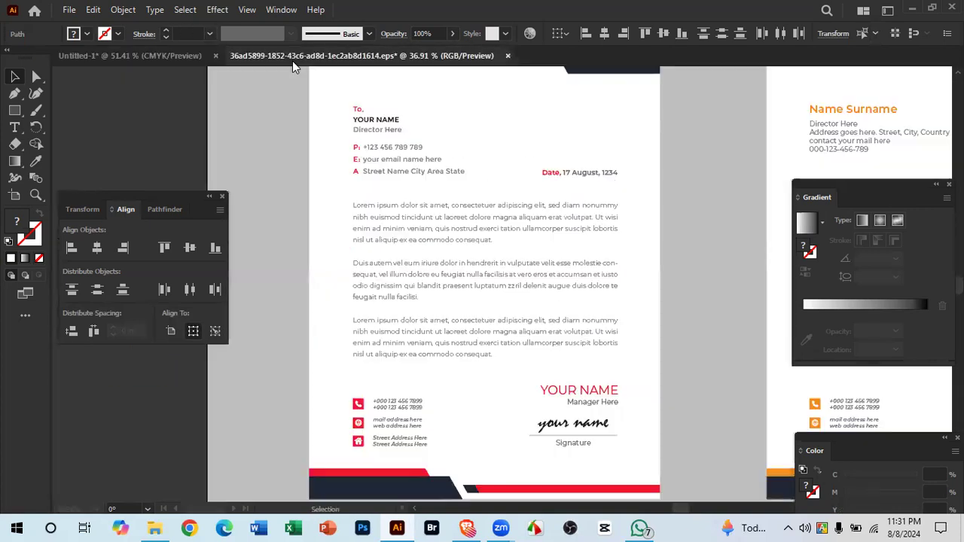
left_click_drag(673, 452, 649, 310)
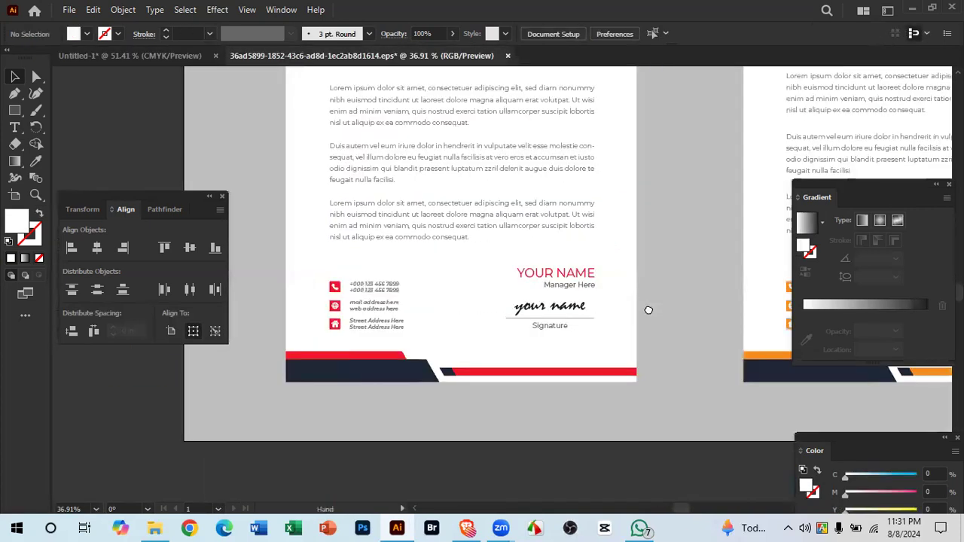
scroll(482, 430, "up", 5)
scroll(460, 361, "down", 4)
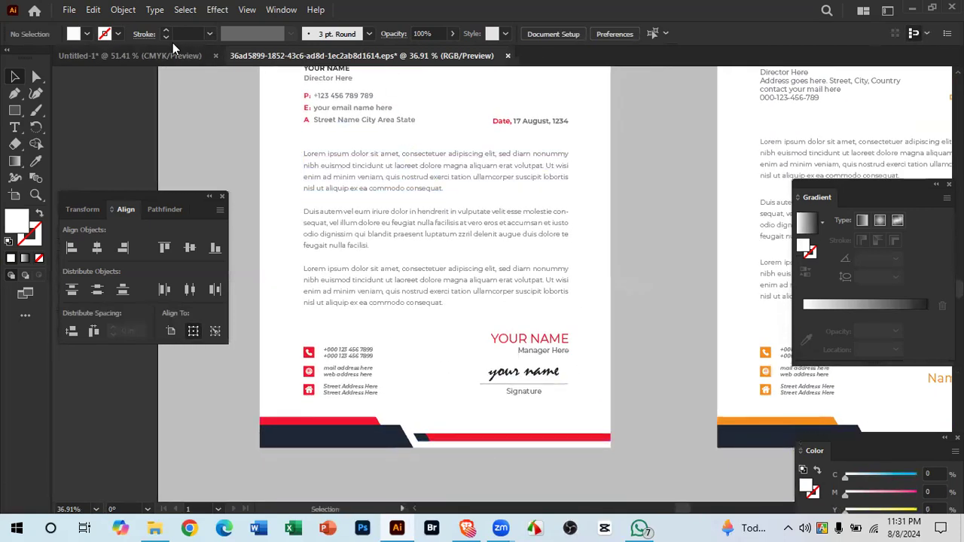
left_click(156, 54)
left_click(391, 344)
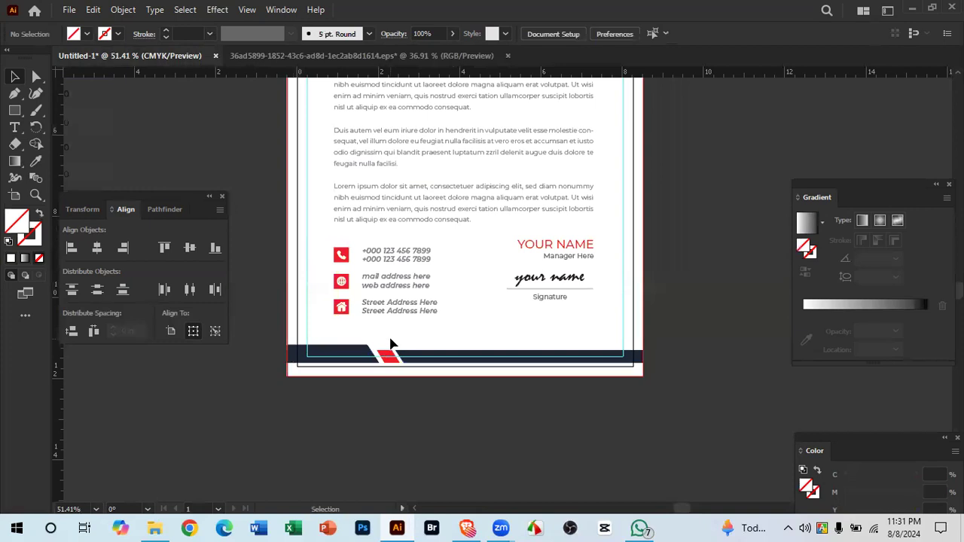
left_click(448, 363)
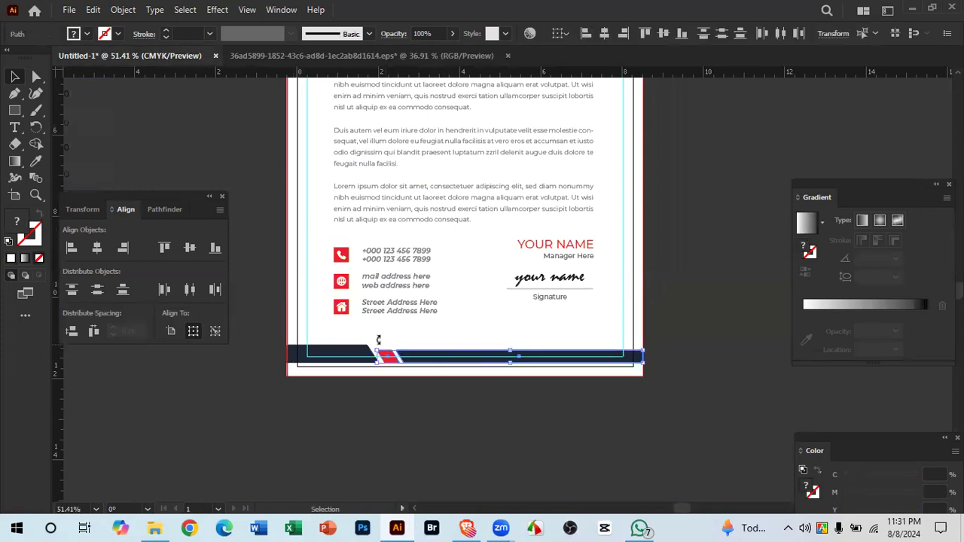
mouse_move(398, 352)
left_mouse_down()
mouse_move(422, 359)
mouse_move(388, 359)
left_mouse_up()
left_click_drag(554, 372, 601, 392)
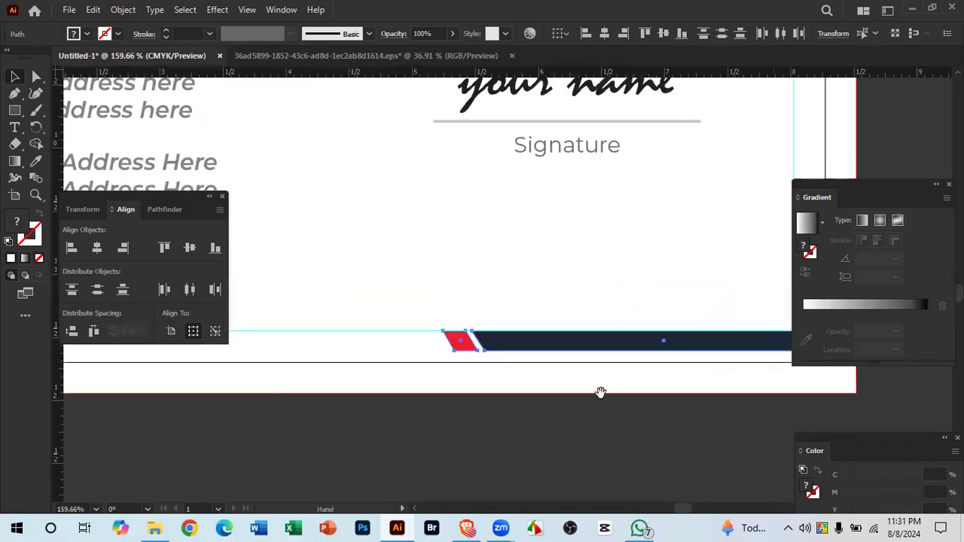
Step: Enlarge the thin navy bar and red accent leftward, fitting them between the bottom margin guide and the artboard's bottom edge
left_click_drag(493, 374, 595, 411)
left_click_drag(547, 369, 317, 346)
scroll(494, 416, "down", 5)
scroll(543, 428, "up", 5)
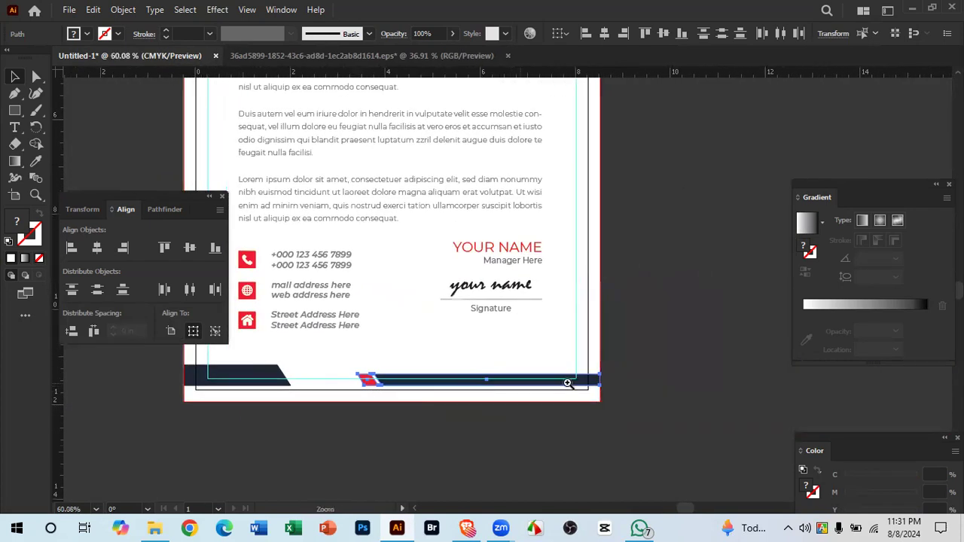
left_click_drag(694, 416, 701, 420)
left_click_drag(729, 392, 737, 404)
scroll(731, 404, "up", 4)
scroll(580, 413, "down", 4)
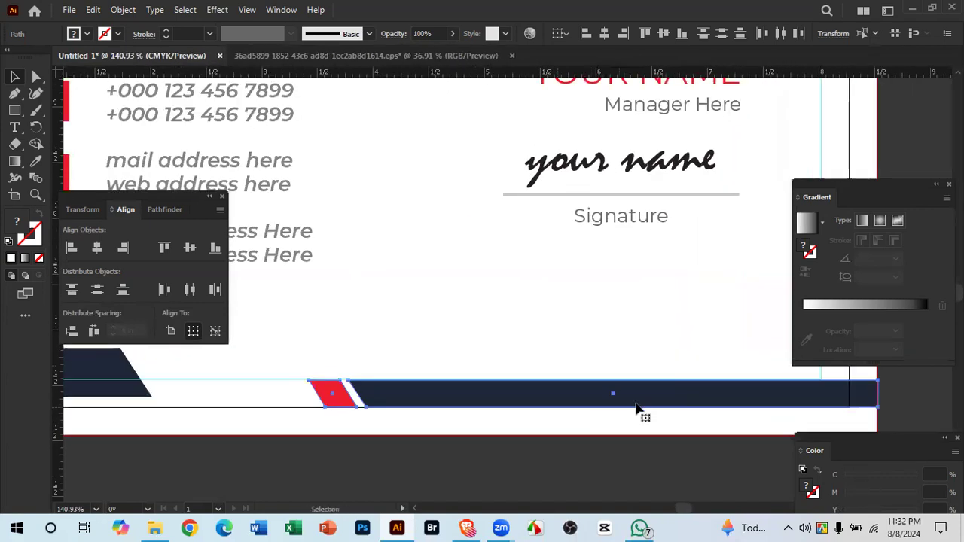
Step: Stretch the thin navy bar and red accent down to the page's bottom bleed edge
left_click_drag(596, 411, 539, 434)
left_click(594, 472)
left_click_drag(474, 410, 603, 418)
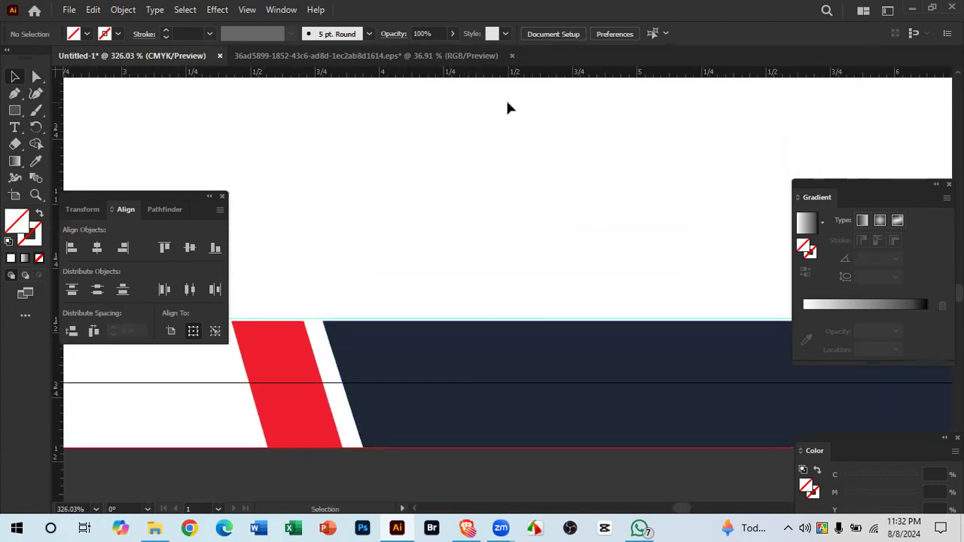
Step: Check the artboard's bottom edge against the footer shapes with the Artboard tool, and compare the footer bars with the reference letterhead
key("shift+o")
left_click_drag(471, 346, 248, 275)
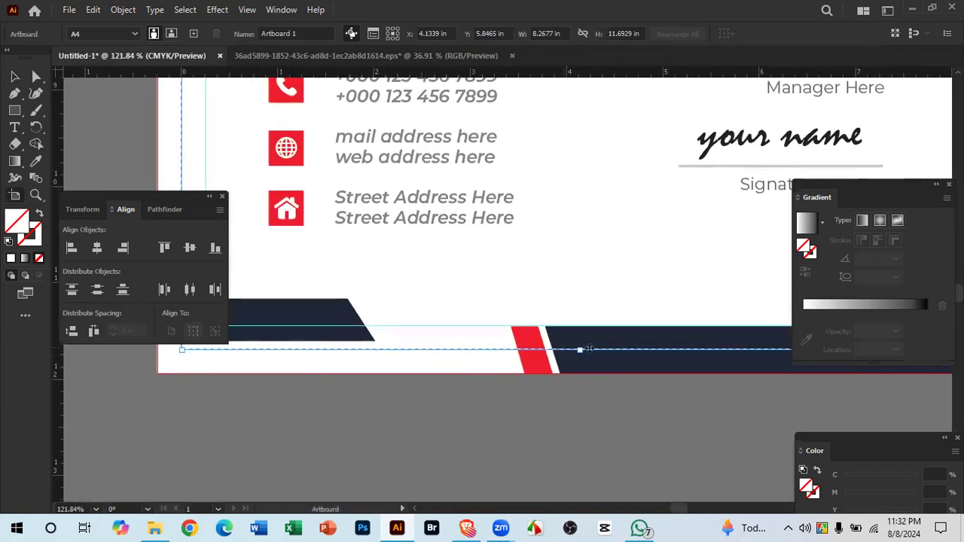
left_click_drag(541, 349, 673, 402)
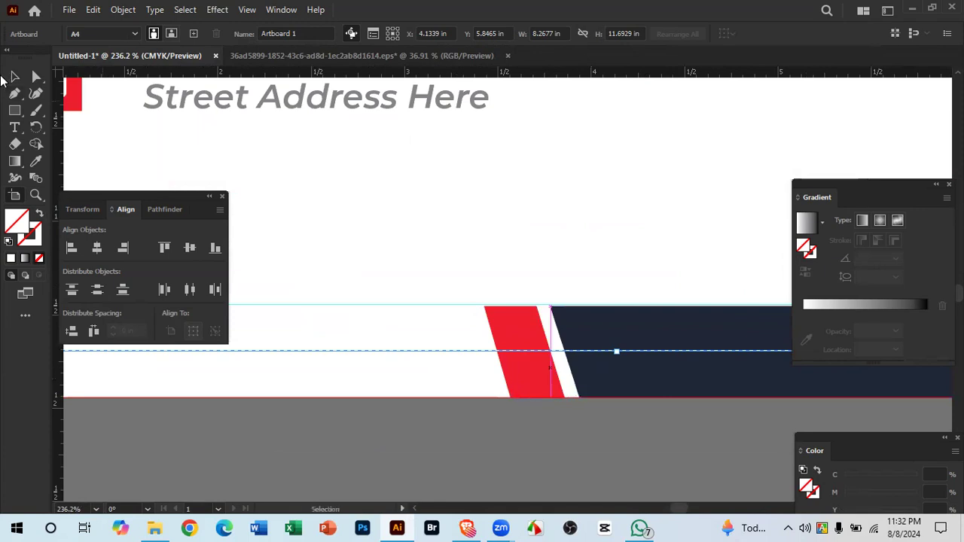
left_click(15, 77)
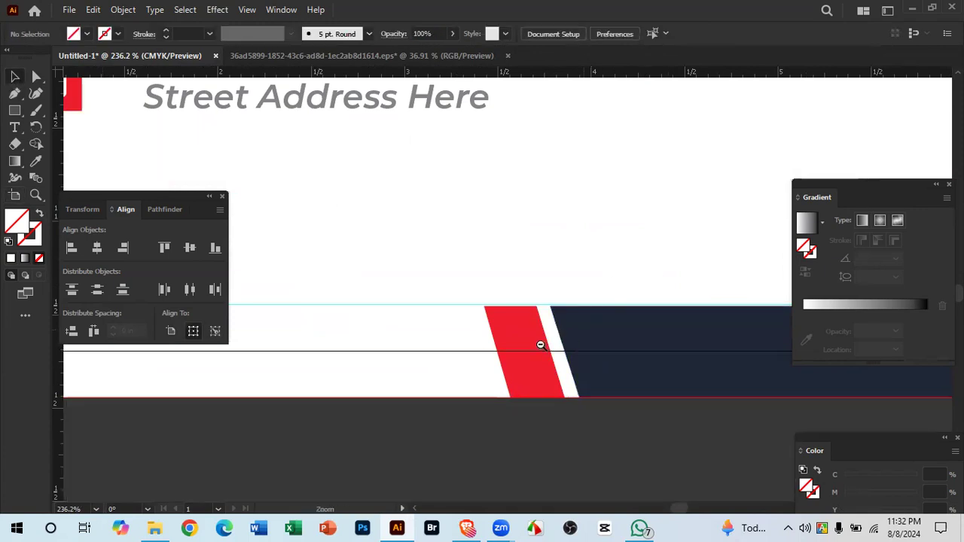
scroll(541, 344, "down", 5)
scroll(579, 316, "up", 5)
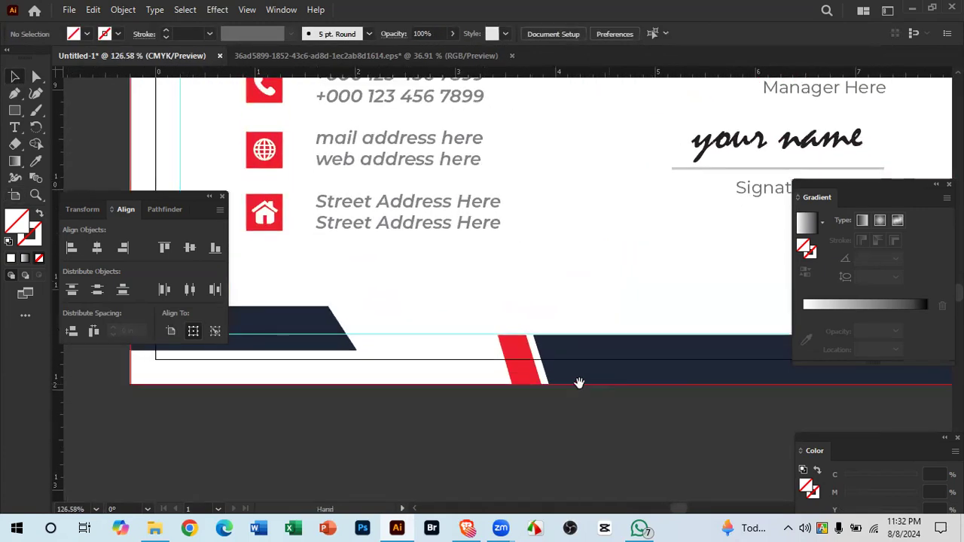
left_click_drag(481, 367, 605, 364)
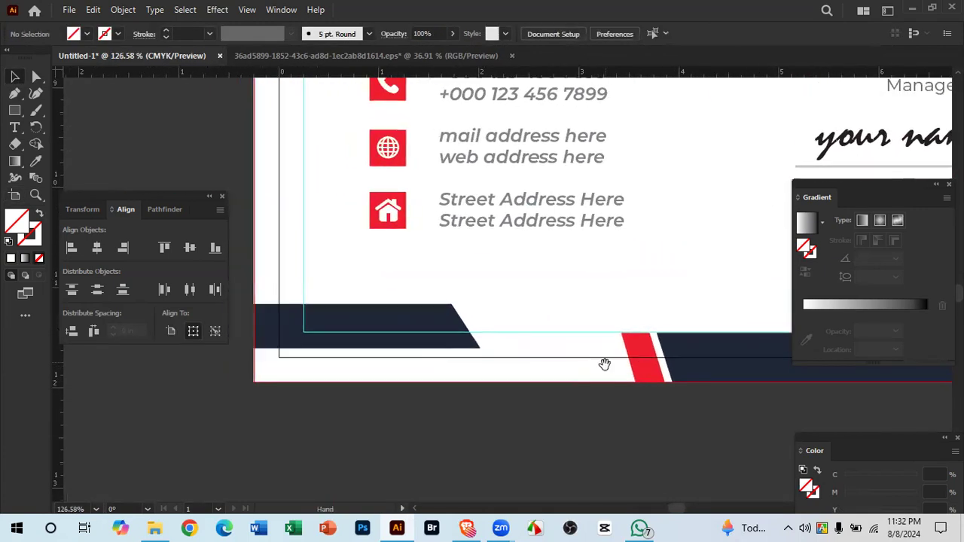
left_click(286, 56)
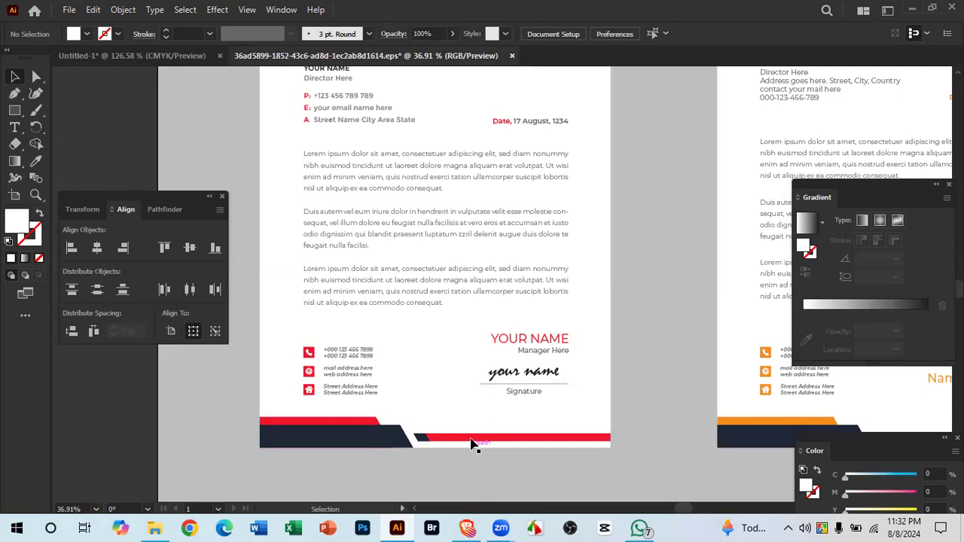
left_click(148, 59)
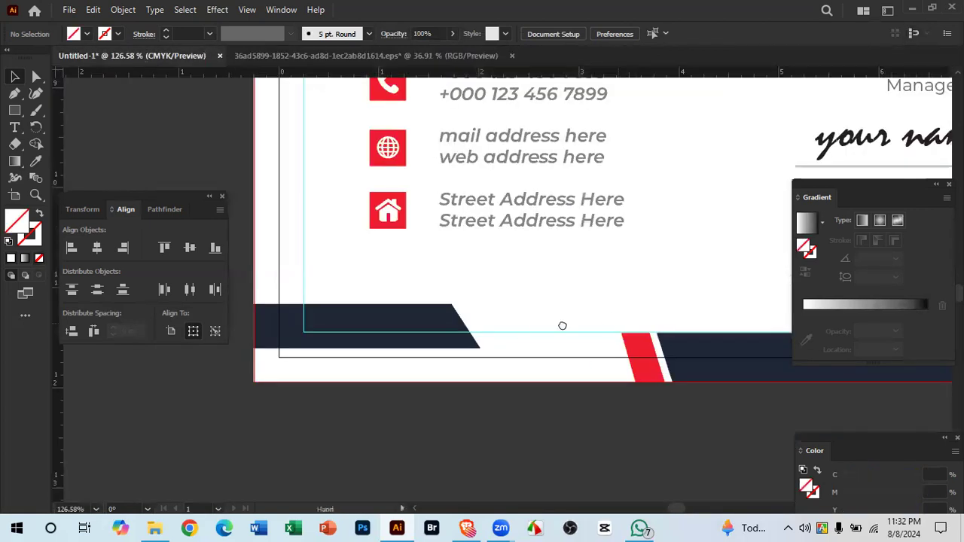
Step: Stretch the thicker navy footer bar on the page's left side down to the bottom bleed edge
left_click_drag(689, 344, 761, 321)
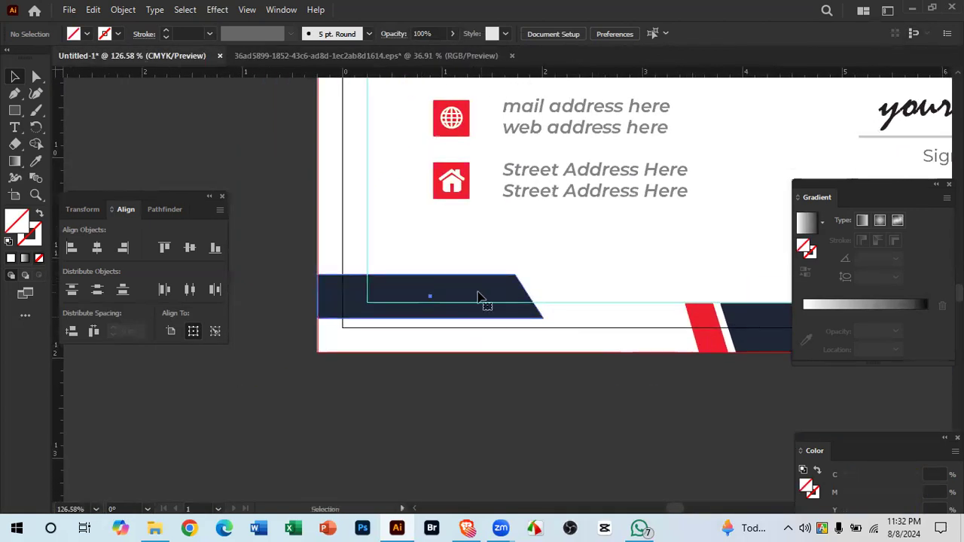
left_click(482, 298)
left_click_drag(430, 317, 434, 352)
left_click(776, 379)
Step: Reduce the height of the thin navy bar and red accent so they end at the artboard's bottom edge
left_click_drag(745, 376, 362, 422)
left_click_drag(451, 375, 375, 359)
left_click_drag(665, 370, 665, 344)
key("ctrl+z")
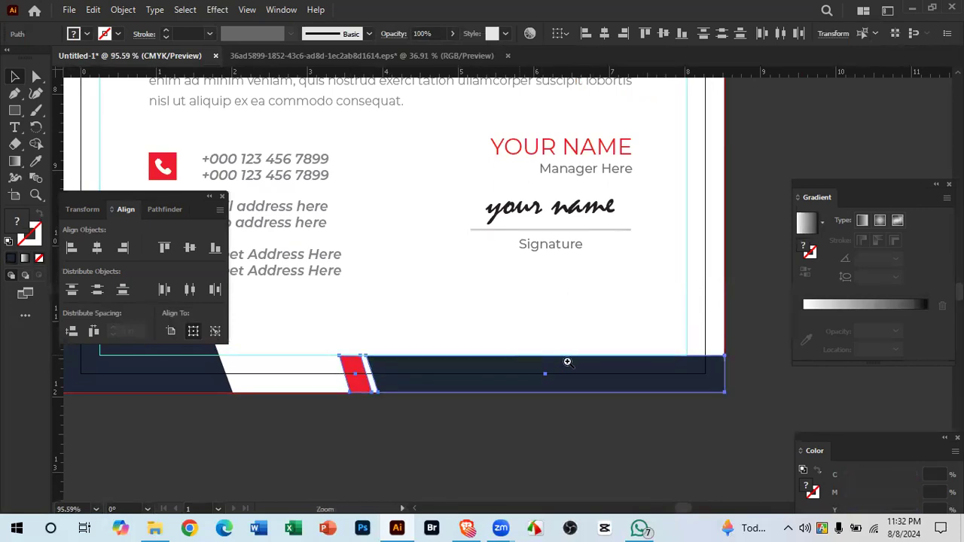
scroll(567, 362, "up", 2)
left_click_drag(537, 356, 552, 374)
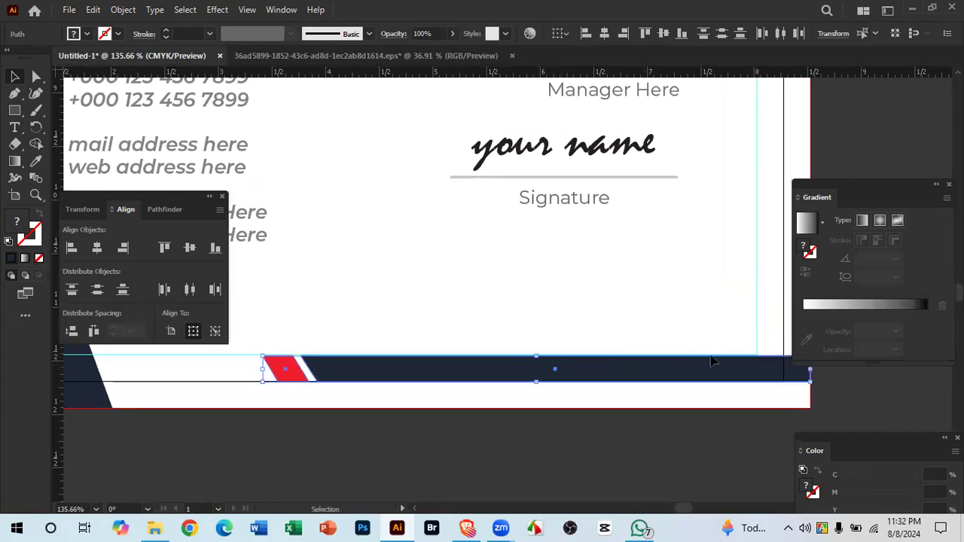
Step: Move the lower slanted-corner anchor of the thick navy footer bar slightly inward along the bleed edge to steepen its slant
scroll(829, 377, "up", 8)
scroll(296, 340, "down", 12)
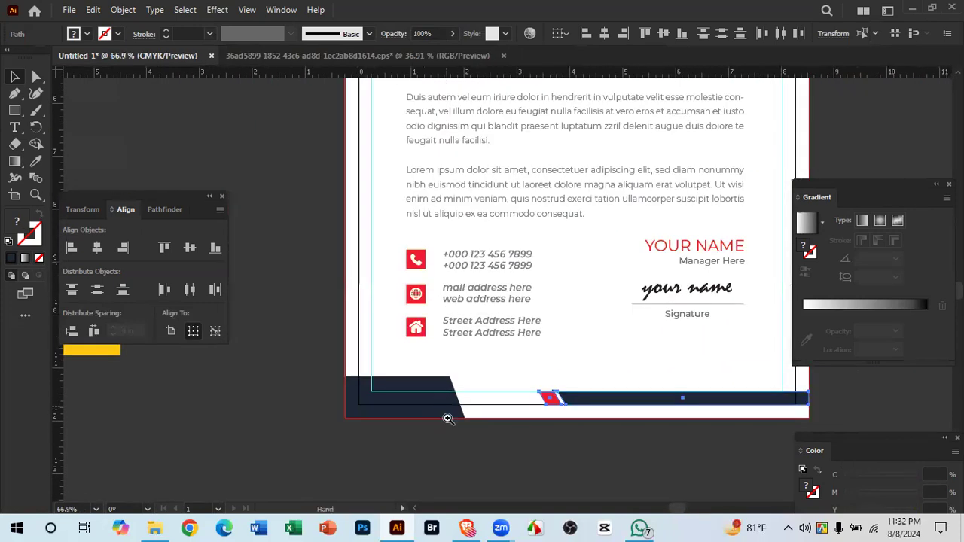
scroll(448, 418, "up", 3)
left_click(459, 382)
left_click_drag(477, 384, 601, 385)
scroll(652, 437, "up", 5)
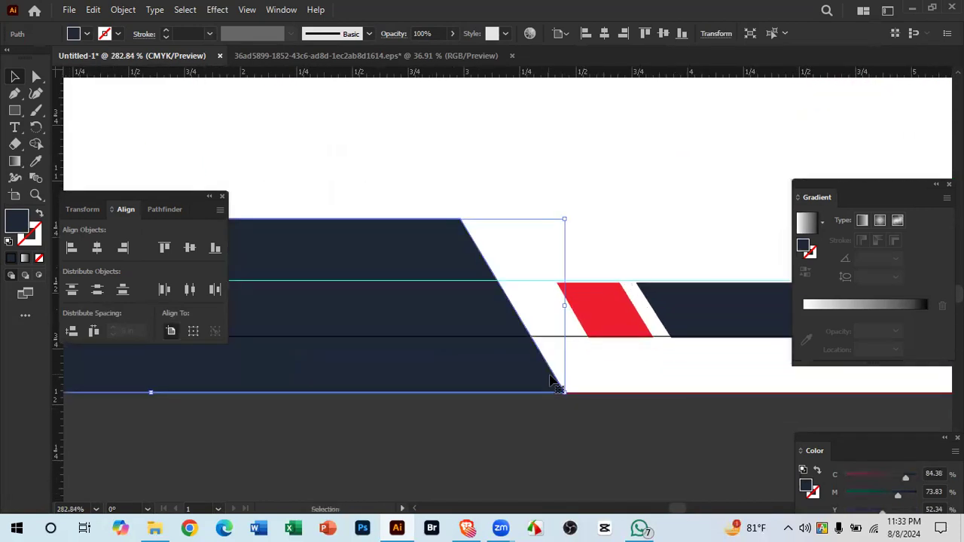
left_click(35, 76)
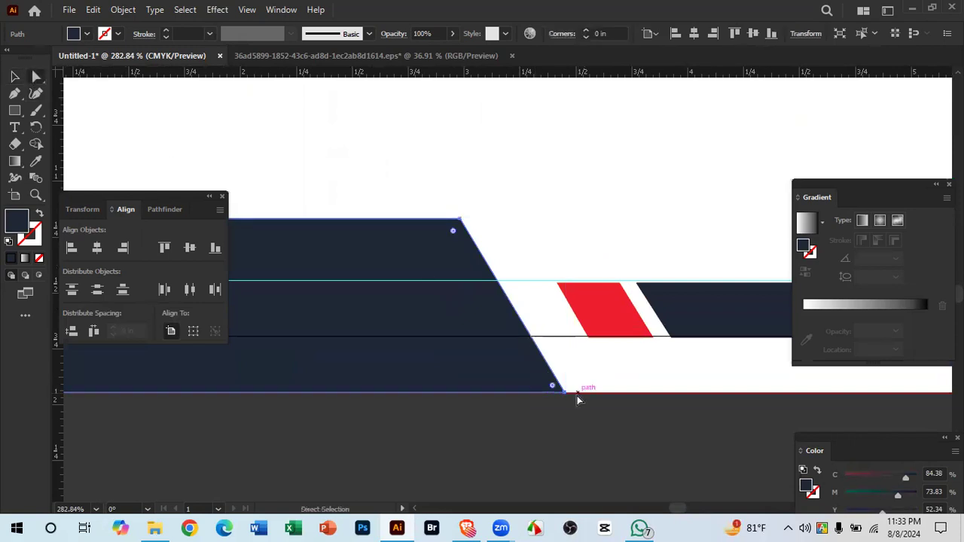
mouse_move(565, 392)
left_mouse_down()
mouse_move(553, 394)
mouse_move(569, 409)
mouse_move(553, 394)
left_mouse_up()
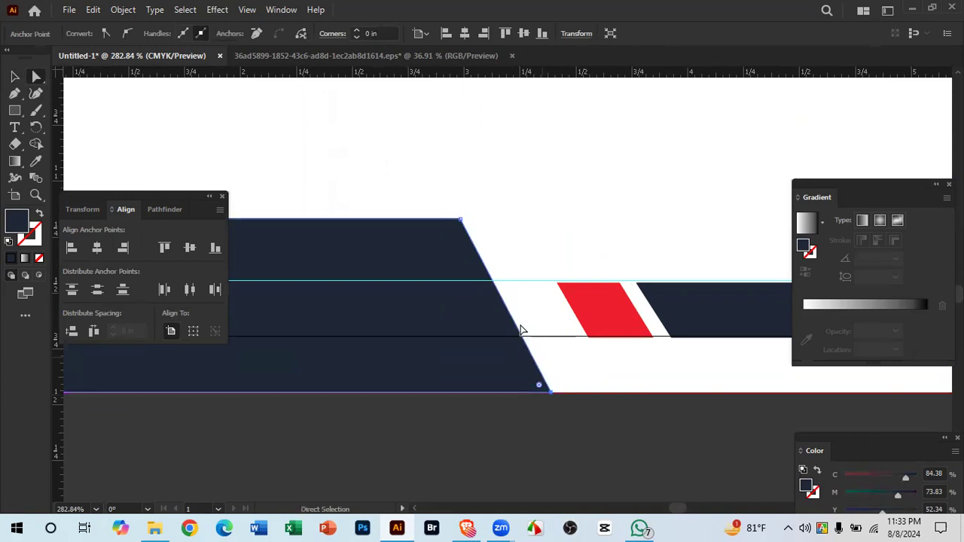
Step: Widen the thick navy footer bar slightly so its slanted end sits closer to the red accent
left_click(15, 76)
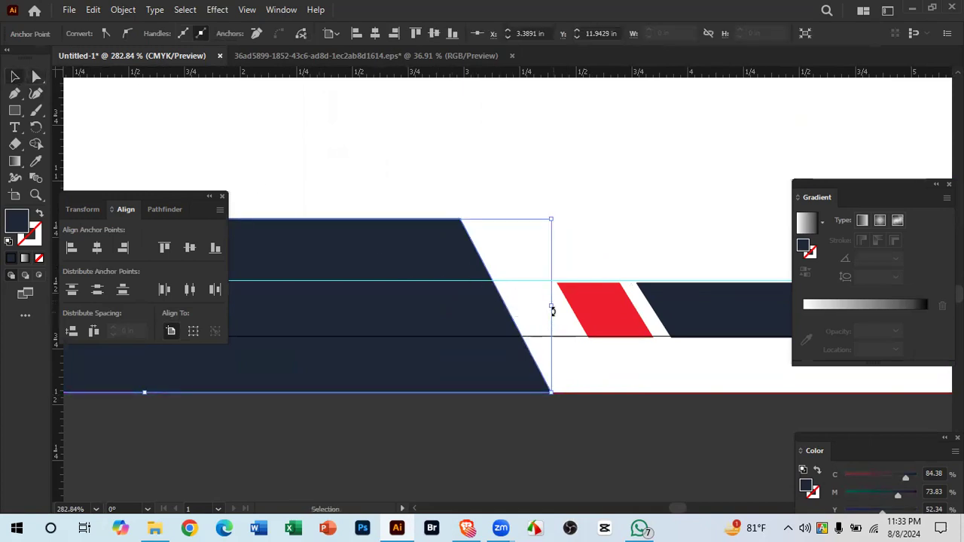
left_click_drag(557, 308, 575, 309)
left_click(665, 457)
left_click_drag(663, 455, 384, 387)
left_click_drag(549, 395, 437, 352)
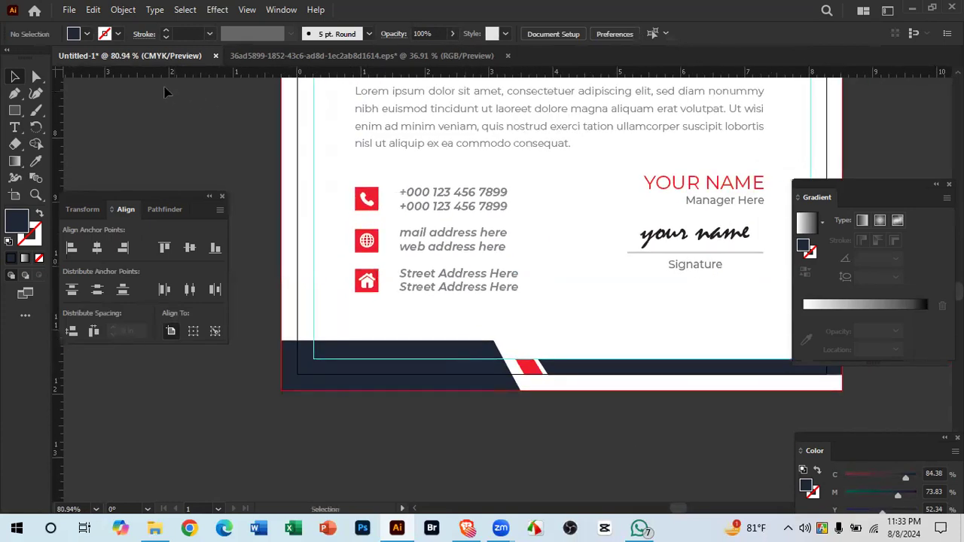
Step: Examine how the red and navy bars are layered in the reference letterhead's footer
left_click(286, 53)
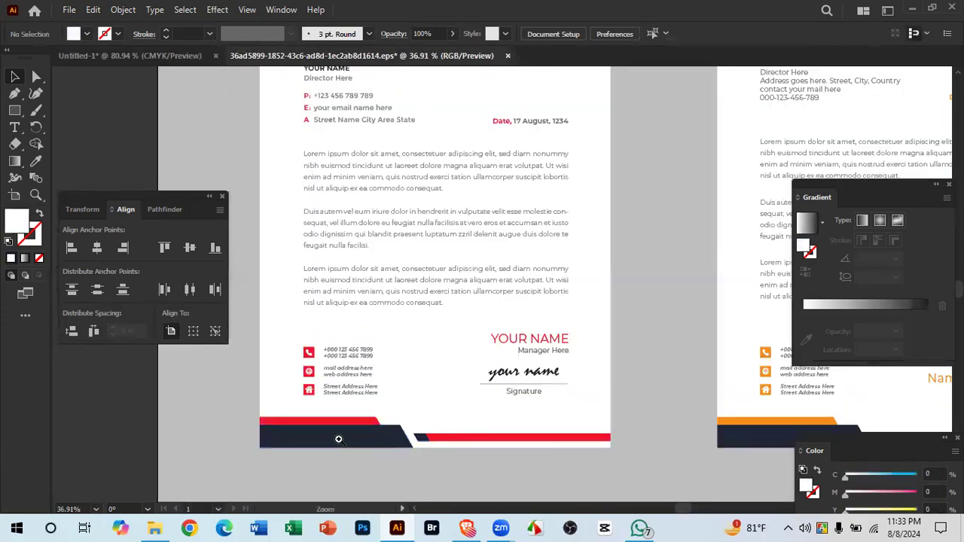
left_click_drag(338, 439, 543, 458)
key("v")
left_click_drag(446, 385, 635, 342)
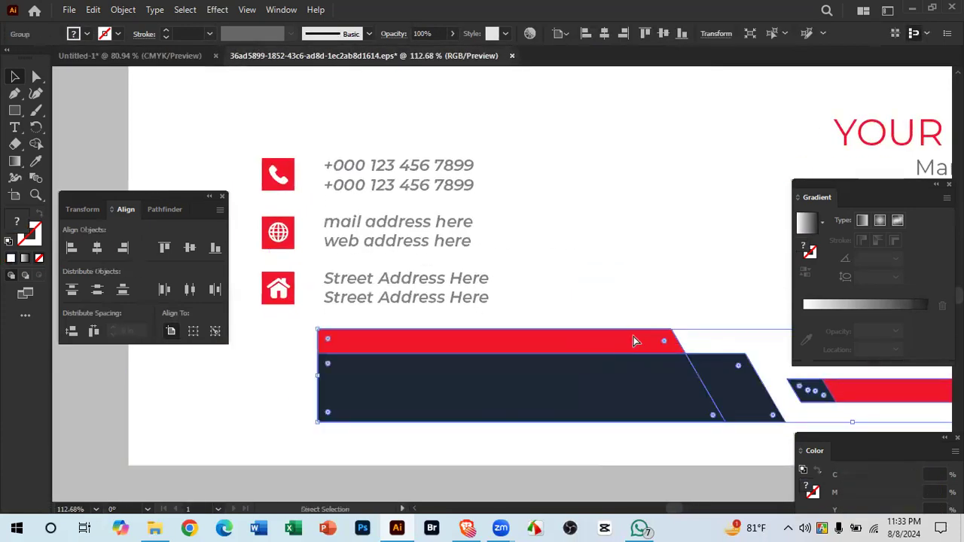
key("ctrl+z")
left_click(548, 351)
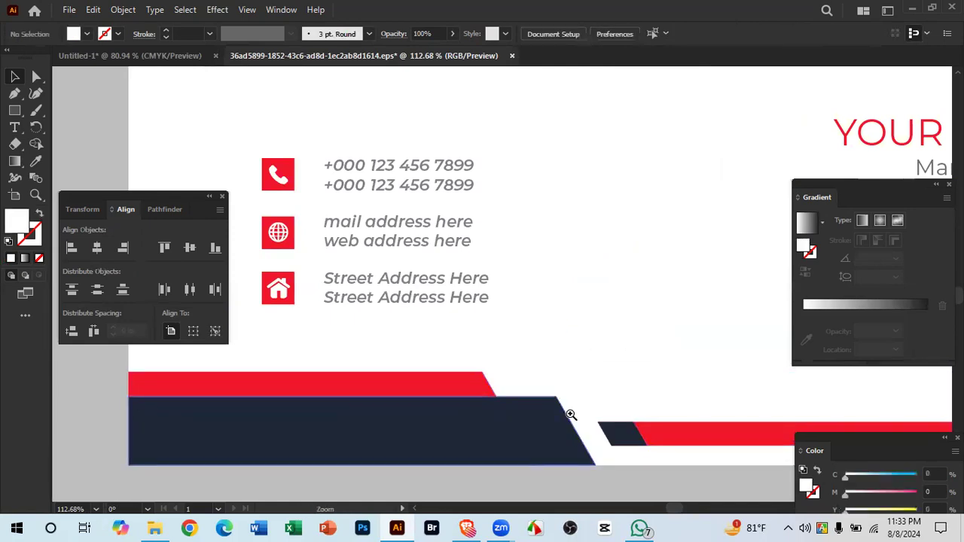
left_click_drag(571, 414, 465, 415)
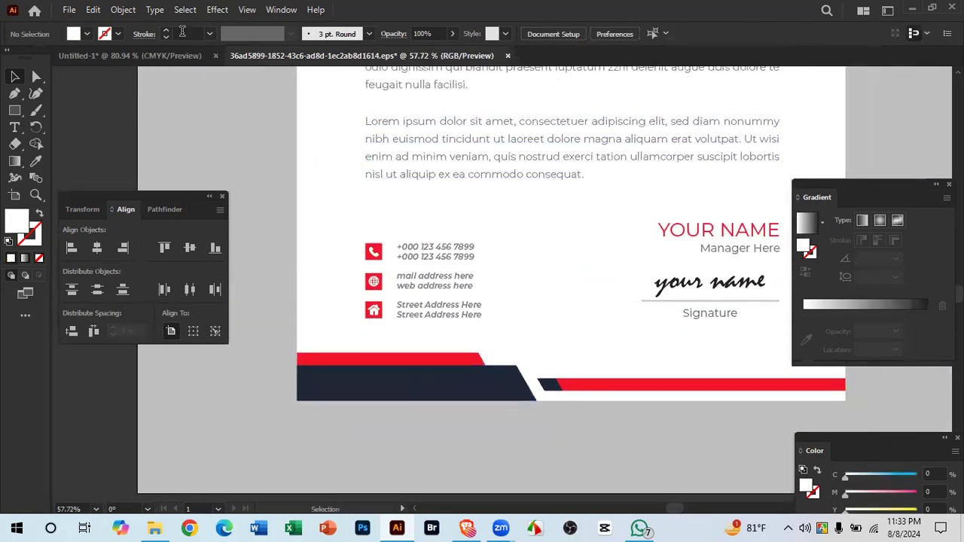
left_click(149, 55)
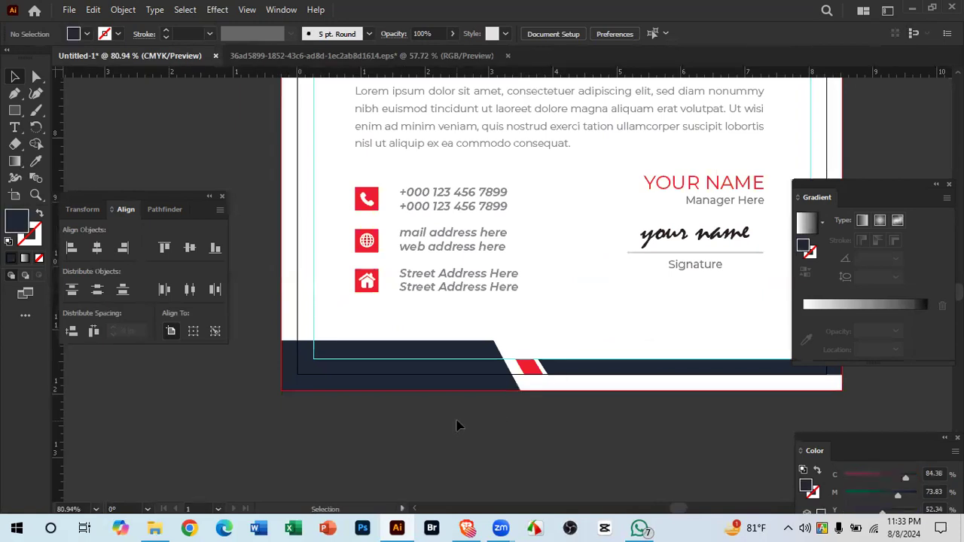
Step: Duplicate the thick navy footer bar slightly above the original and fill the copy with the phone icon's red
left_click_drag(461, 335, 462, 316)
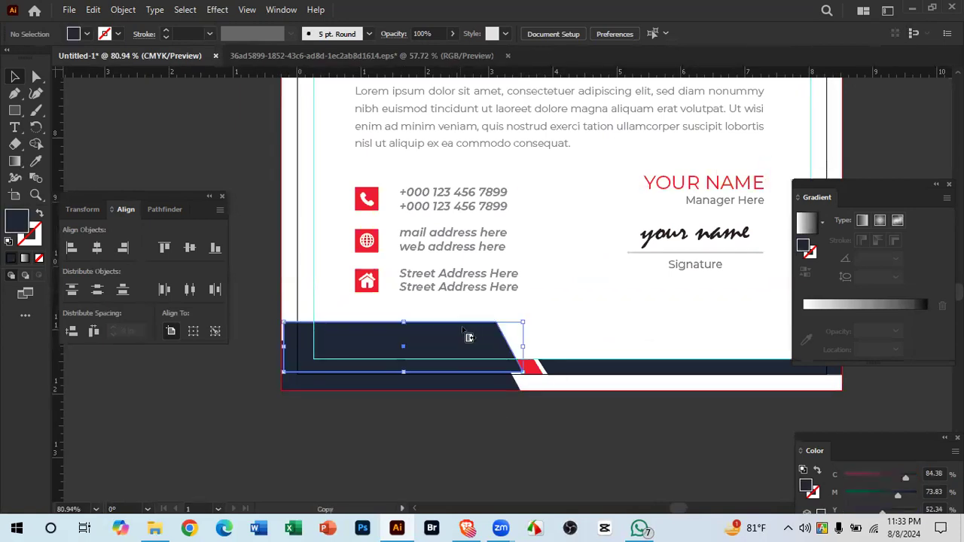
left_click(36, 162)
left_click(363, 201)
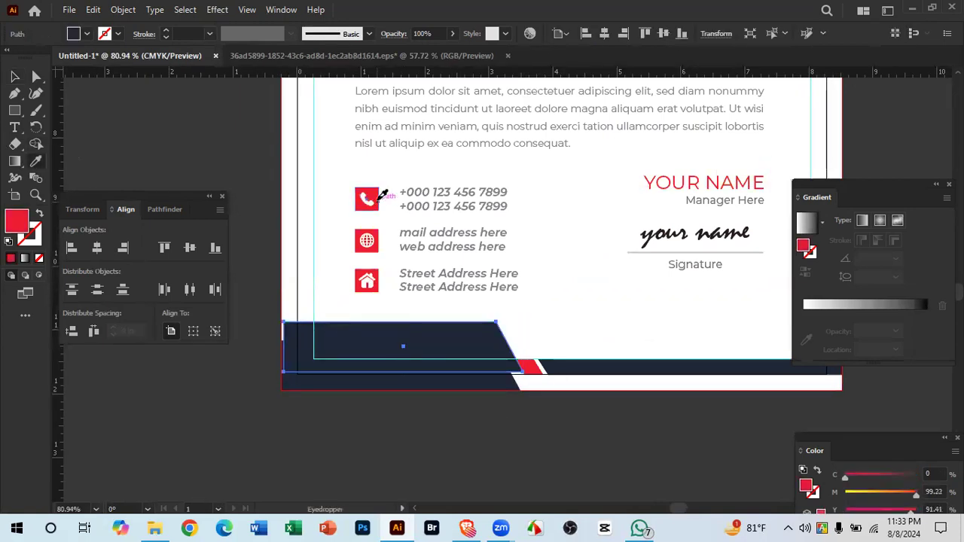
left_click(12, 78)
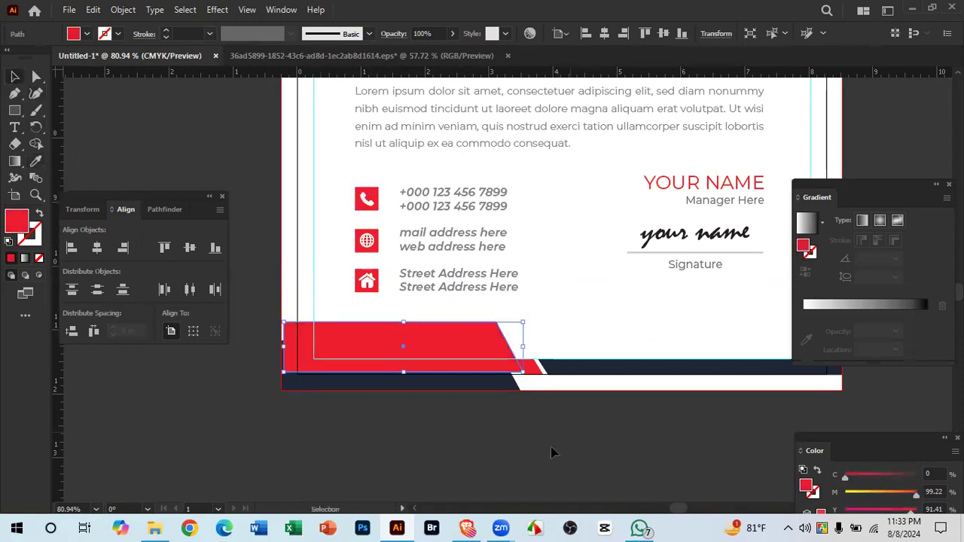
Step: Align the red bar copy's outer edge with the page's left bleed edge
left_click(552, 450)
left_click_drag(295, 343, 529, 386)
left_click_drag(441, 364, 489, 366)
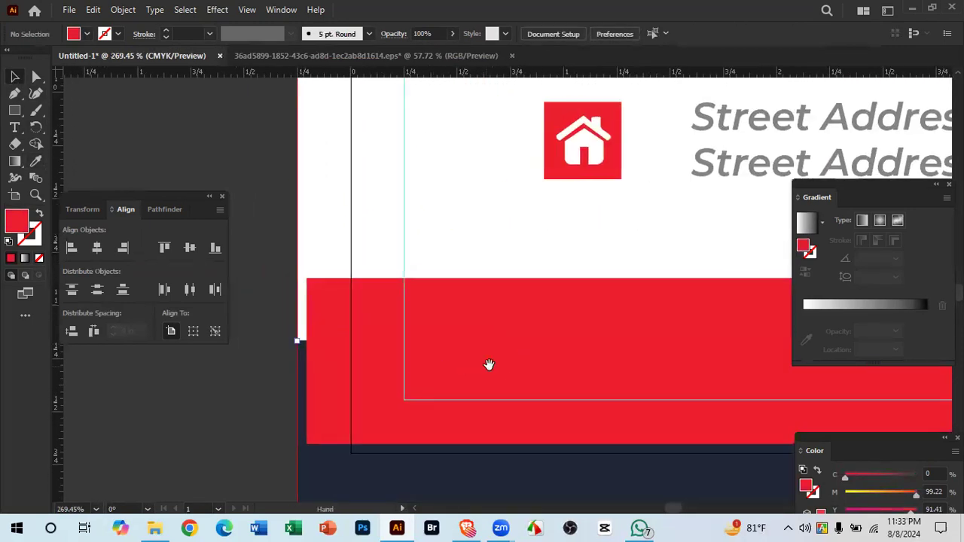
left_click_drag(536, 340, 527, 341)
scroll(450, 358, "down", 5)
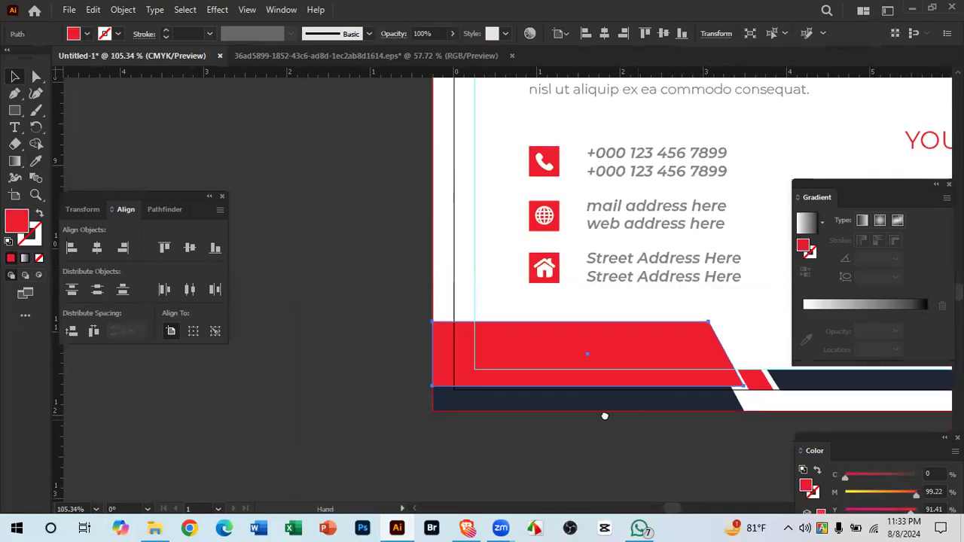
Step: Bring the thick navy footer bar to the front of the red copy
scroll(512, 379, "right", 3)
right_click(525, 377)
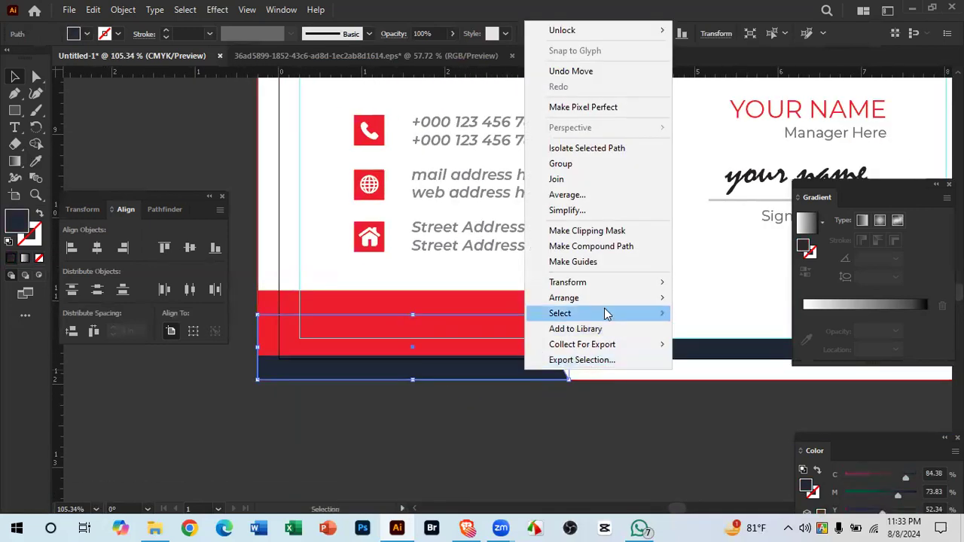
mouse_move(609, 298)
left_click(721, 298)
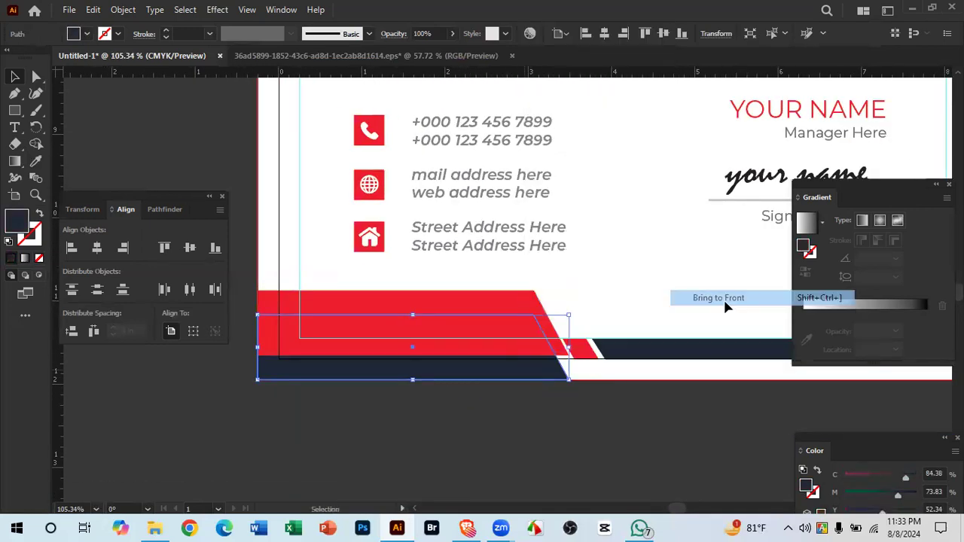
left_click(550, 452)
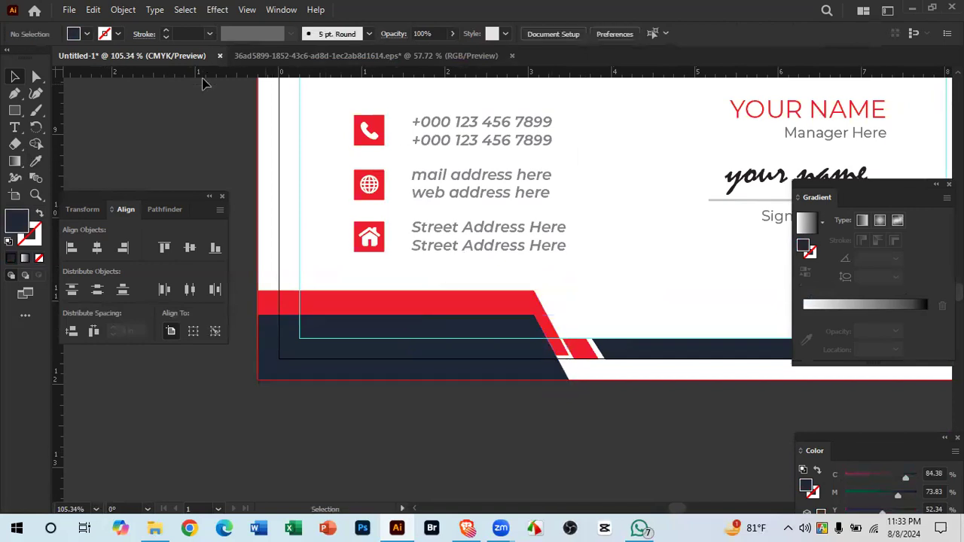
Step: Check the reference footer and shorten the red bar so its slanted end stops before the navy bar's slant
left_click(293, 55)
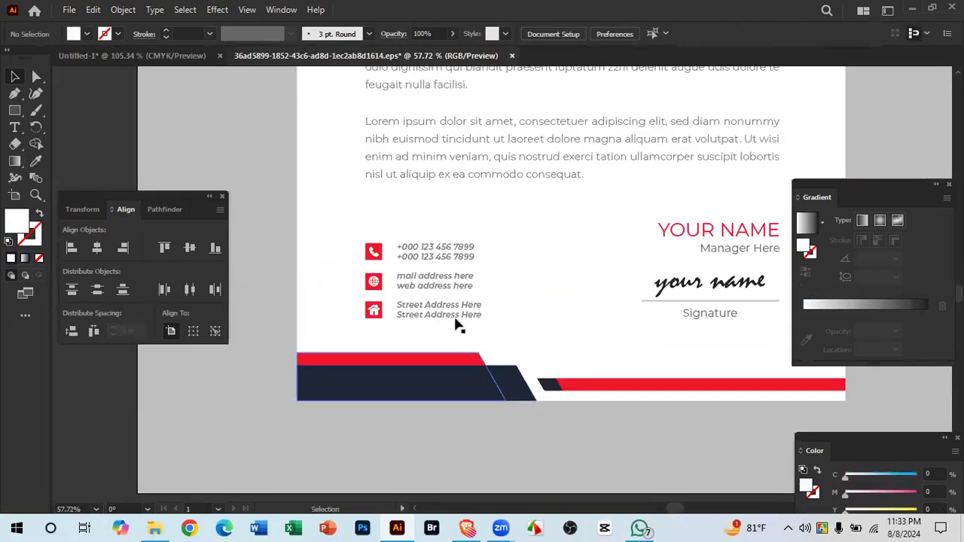
left_click(181, 56)
left_click(552, 325)
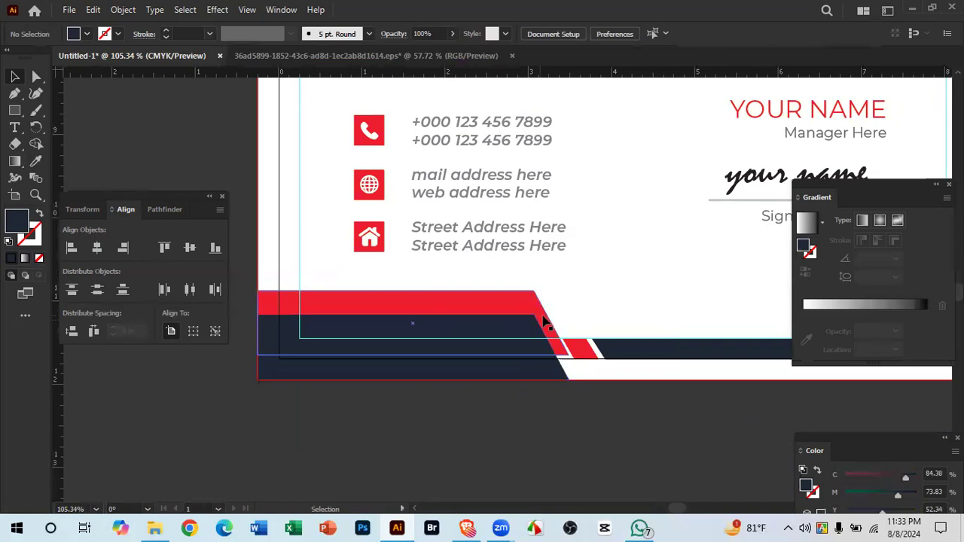
left_click_drag(568, 322, 510, 329)
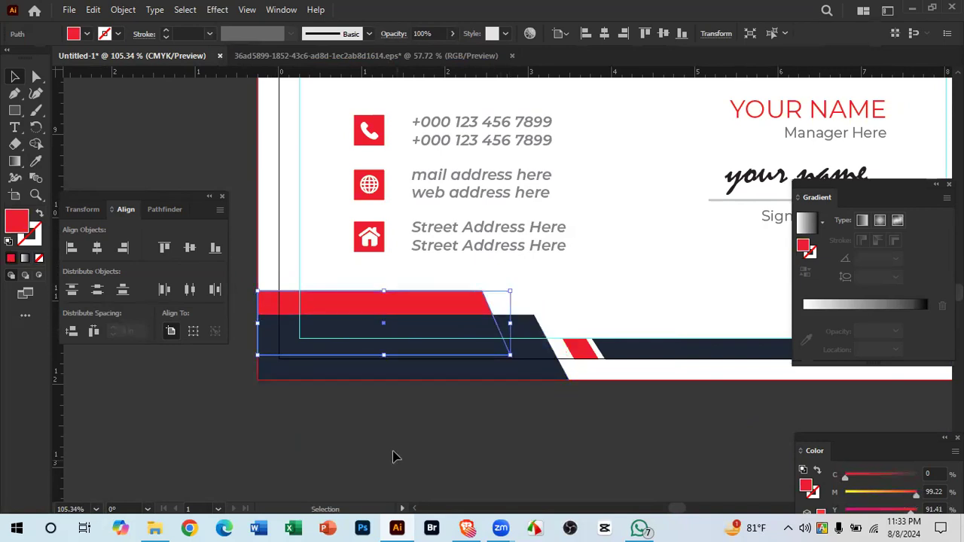
left_click(393, 457)
Step: Move the red bar down a little so only a thinner strip shows above the thick navy bar
scroll(486, 330, "up", 4)
left_click_drag(571, 306, 570, 324)
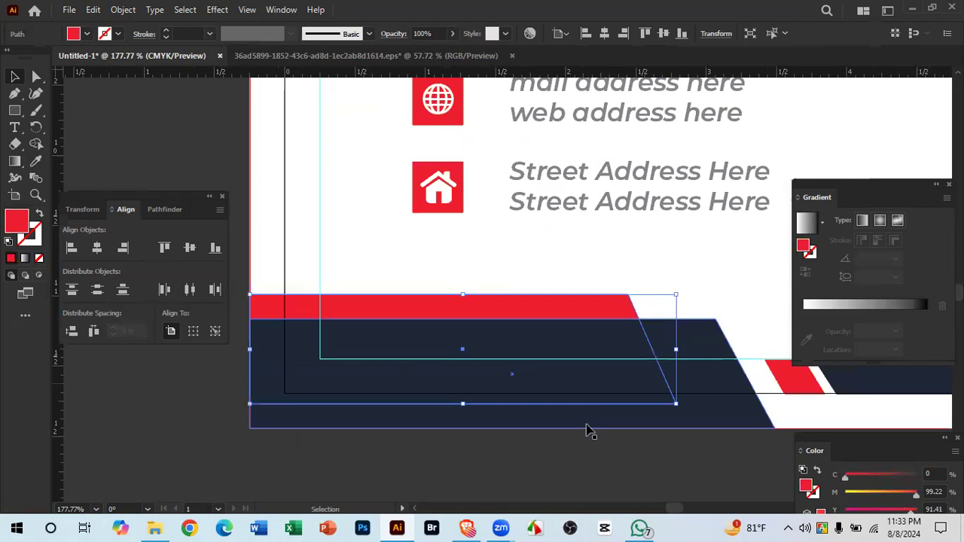
left_click(582, 458)
scroll(521, 434, "down", 4)
left_click_drag(521, 435, 415, 398)
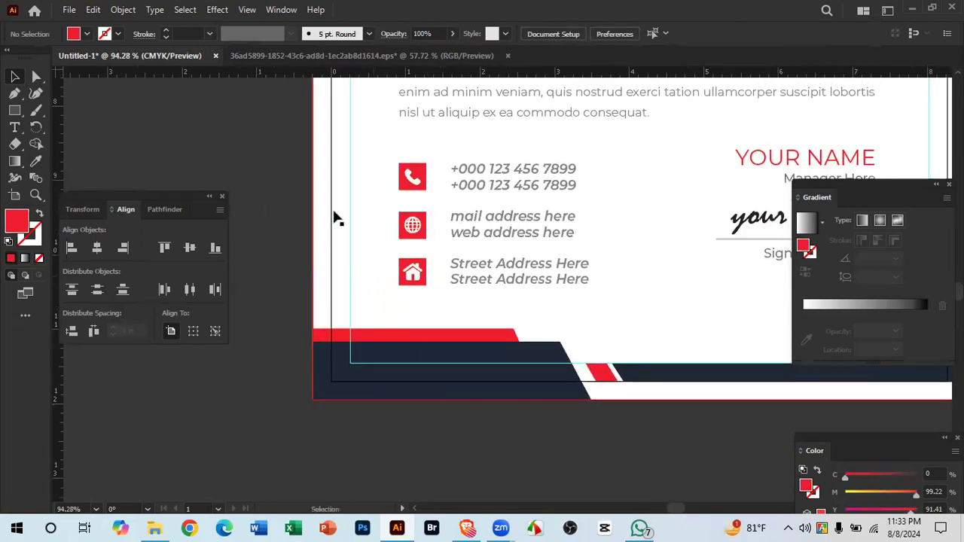
Step: Compare the footer with the reference letterhead, inspecting the thin navy bar and red accent up close and the full page
left_click(297, 57)
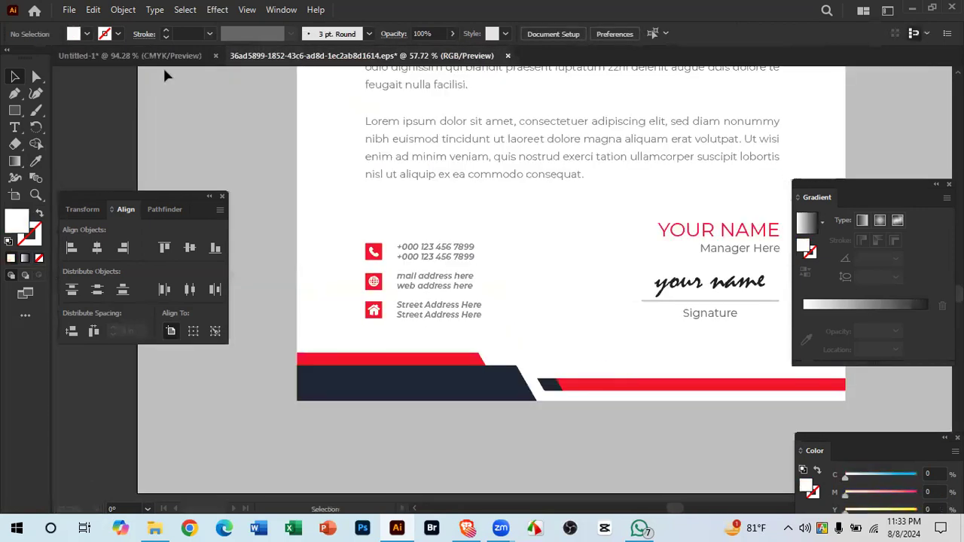
left_click(144, 54)
key("ctrl+space")
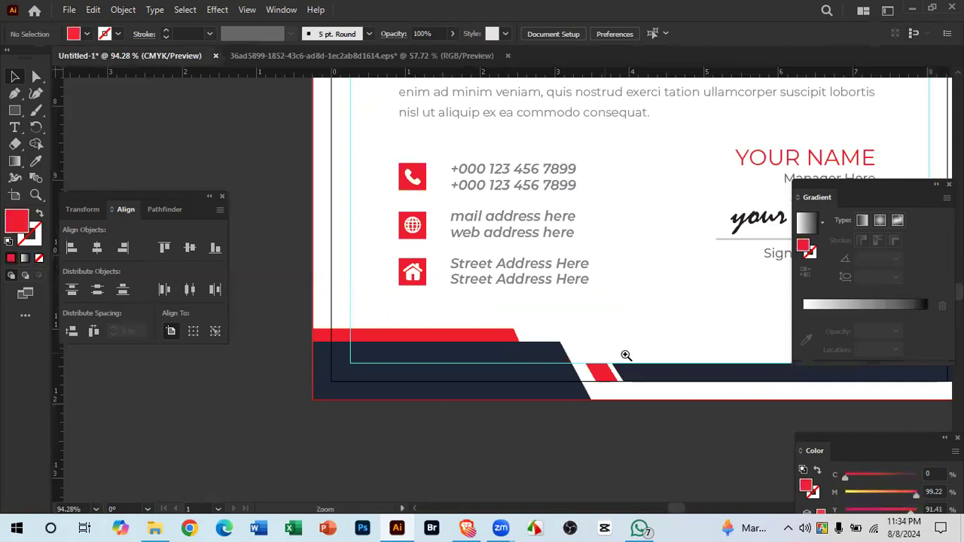
left_click_drag(657, 373, 614, 436)
mouse_move(550, 430)
left_mouse_down()
mouse_move(592, 411)
mouse_move(633, 409)
mouse_move(329, 392)
mouse_move(342, 387)
left_mouse_up()
scroll(342, 387, "down", 3)
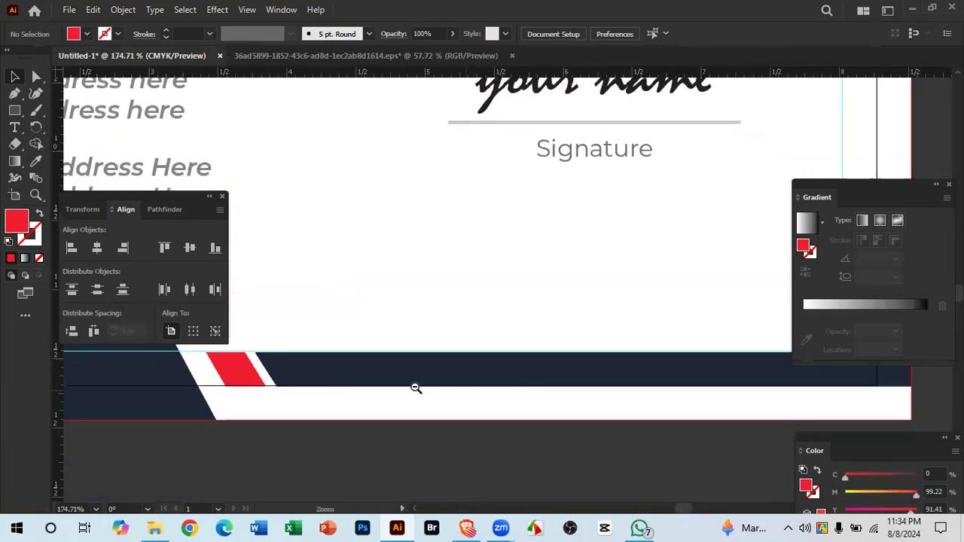
scroll(409, 387, "up", 6)
left_click_drag(220, 387, 466, 388)
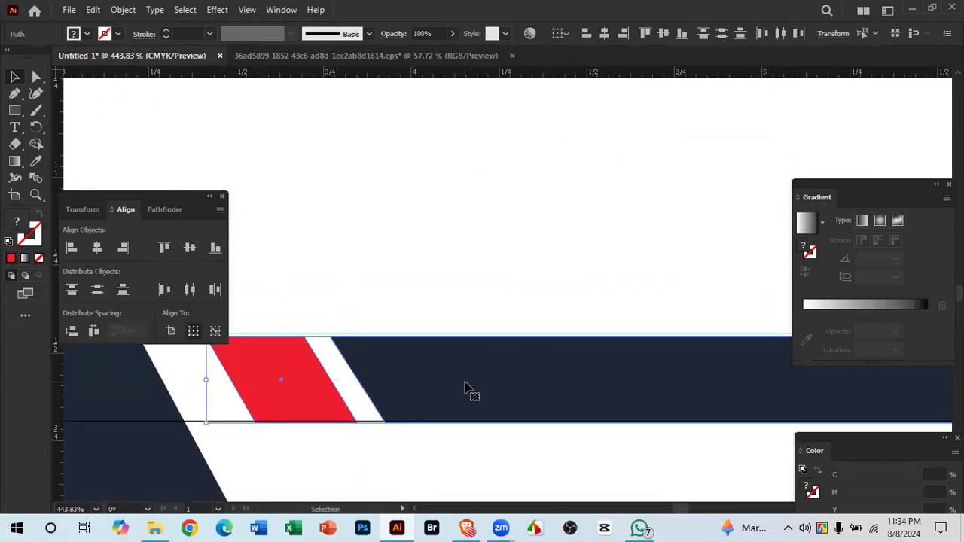
left_click(441, 472)
key("ctrl+space")
scroll(542, 454, "down", 10)
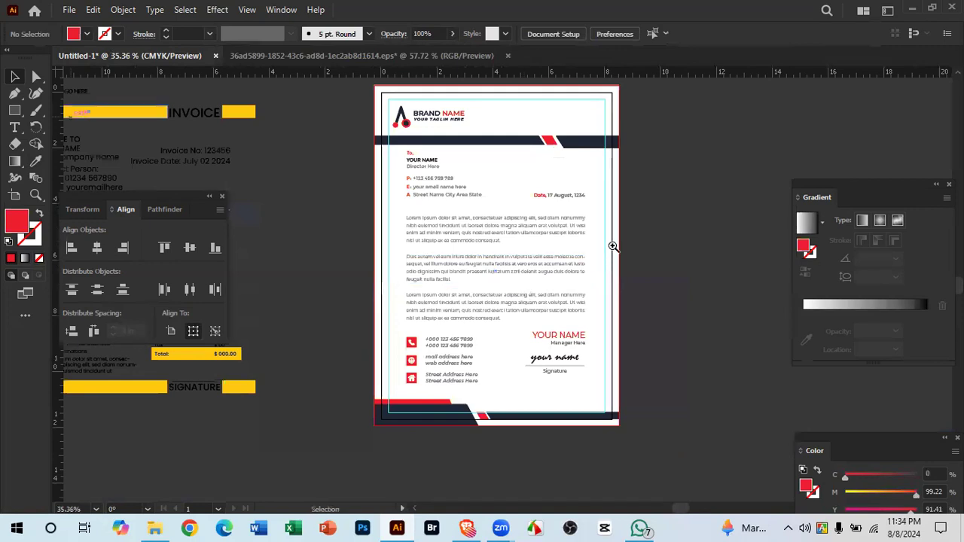
Step: Try centering the logo and brand name group horizontally on the artboard, and undo the alignment
scroll(613, 246, "up", 2)
left_click_drag(450, 148, 468, 145)
left_click(545, 129)
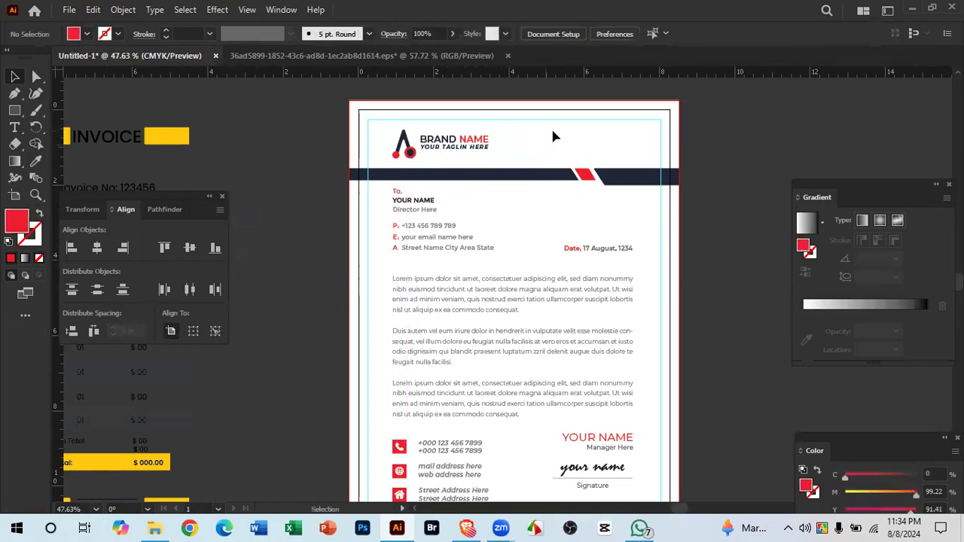
left_click(465, 140)
left_click(475, 34)
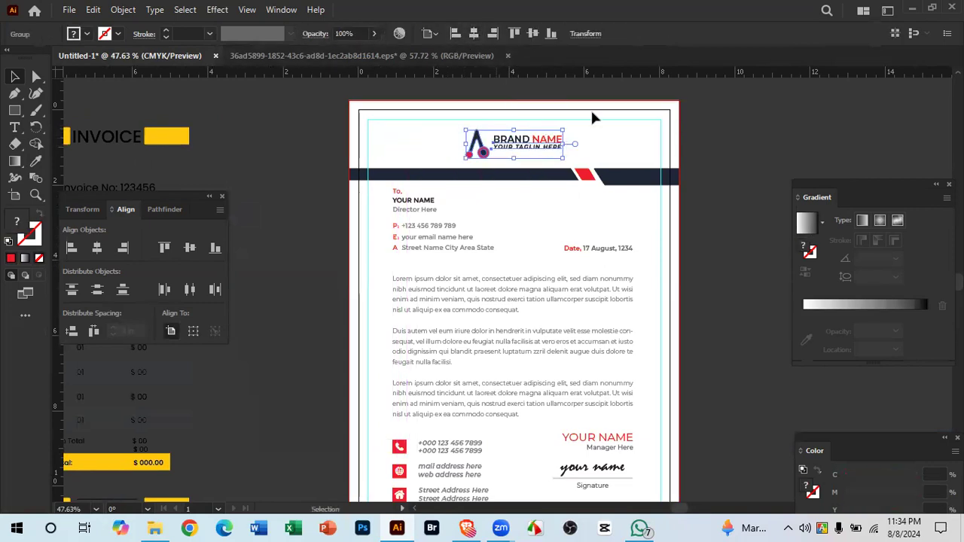
left_click(622, 145)
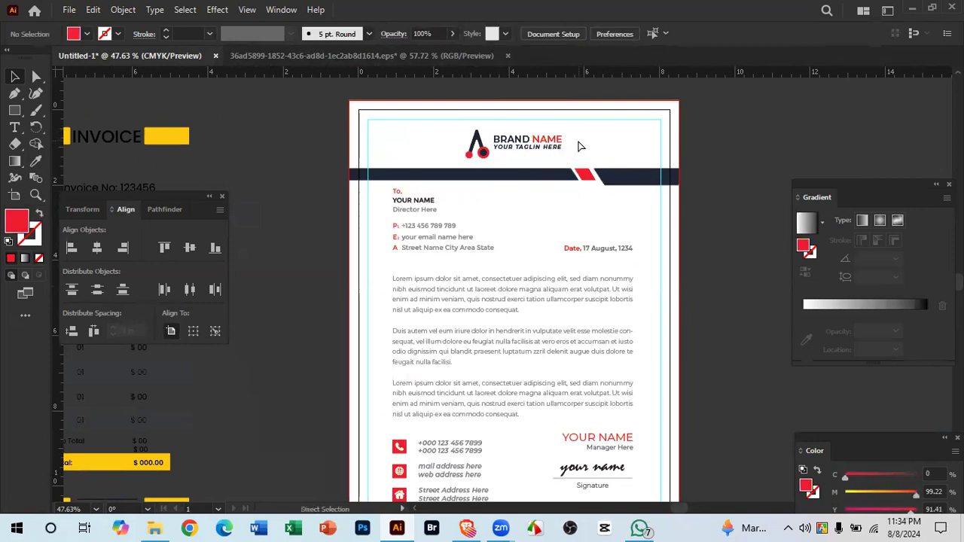
key("ctrl+z")
left_click(745, 225)
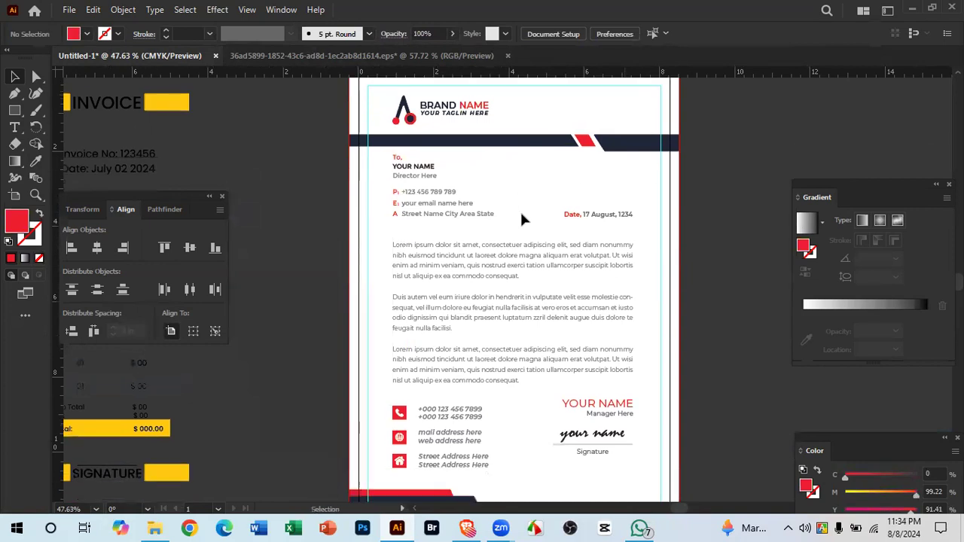
scroll(570, 355, "down", 4)
scroll(573, 189, "up", 2)
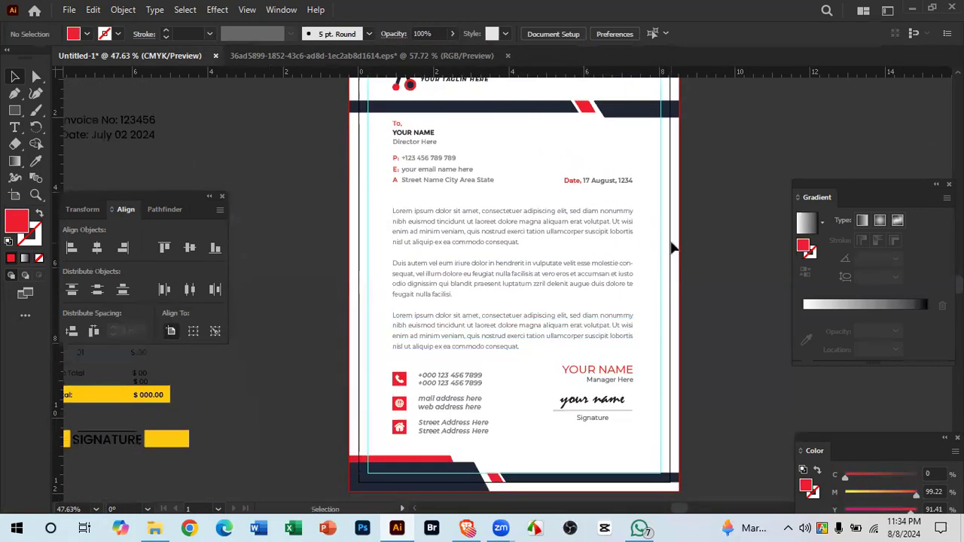